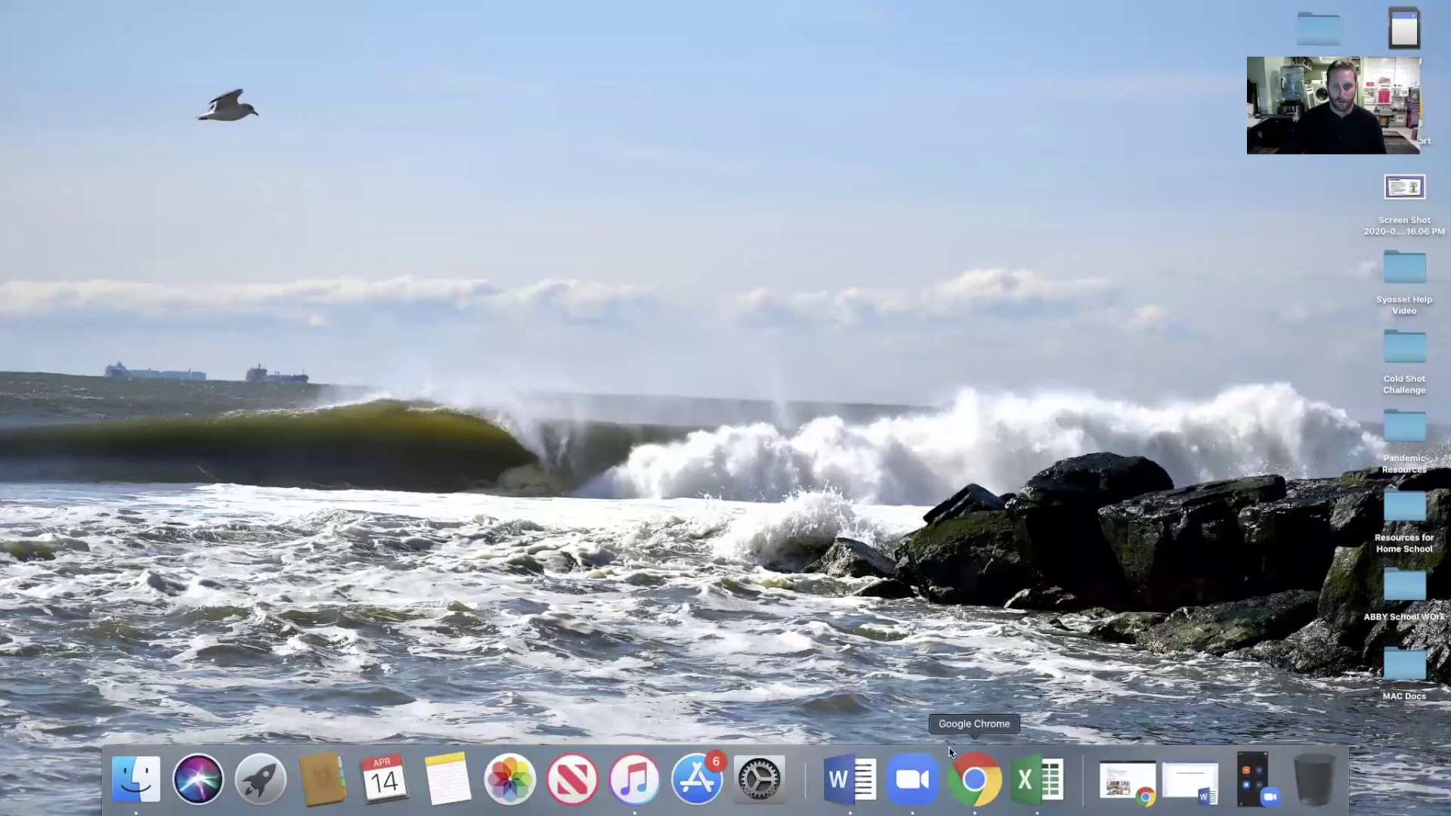
Switch to the open Word document and insert a table of two columns and eight rows below the title
left_click(1186, 787)
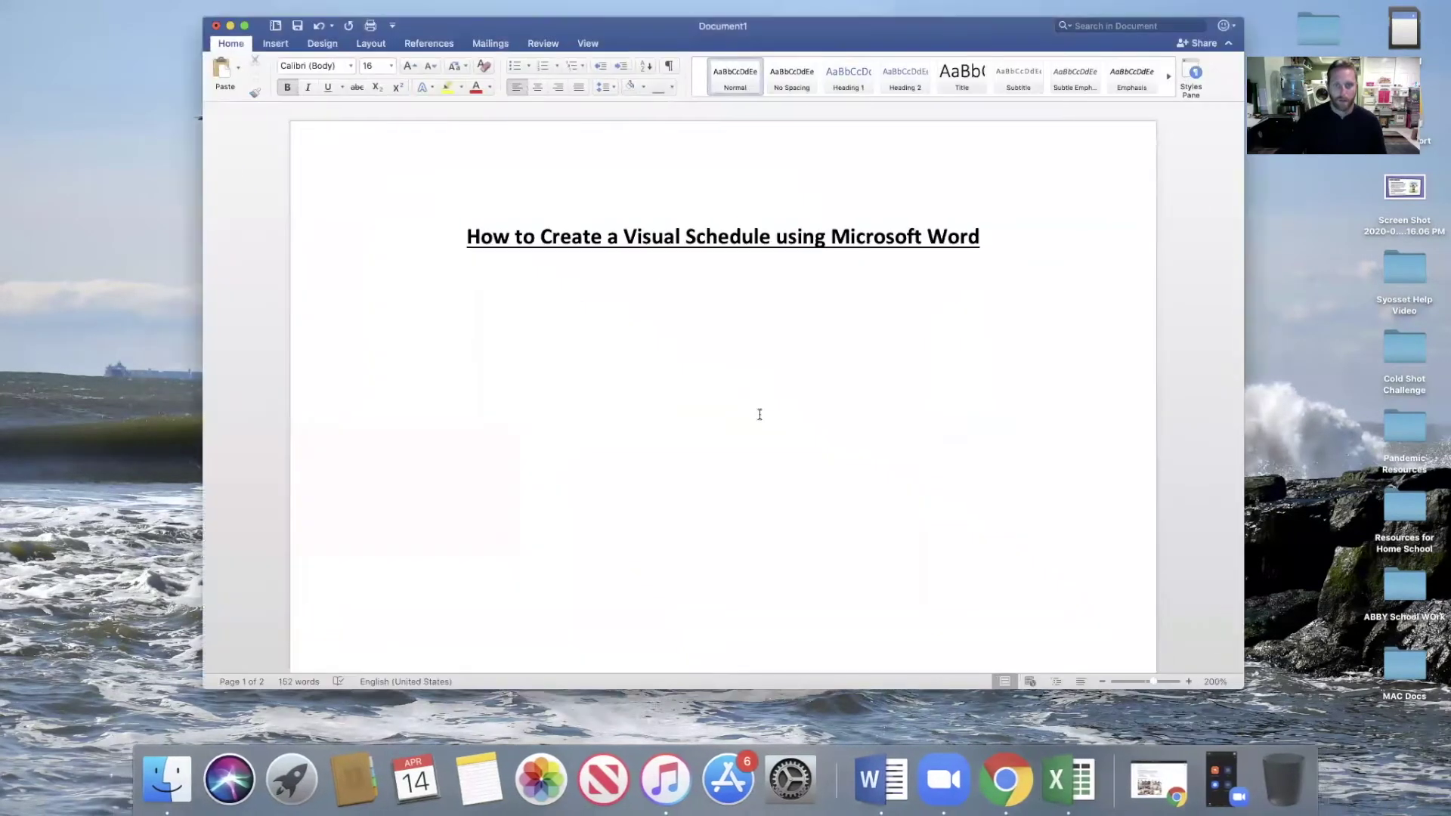
mouse_move(242, 4)
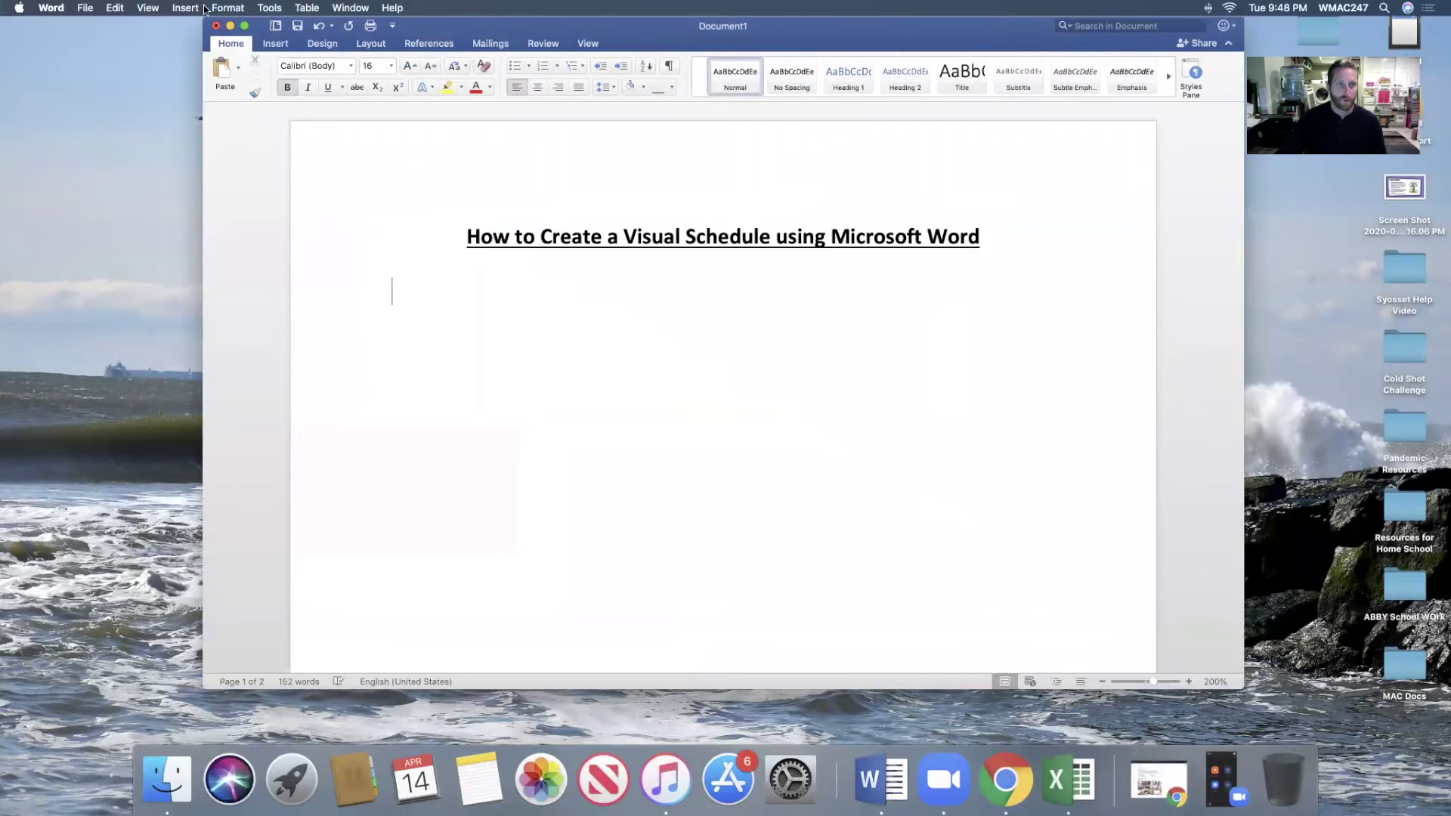
left_click(85, 9)
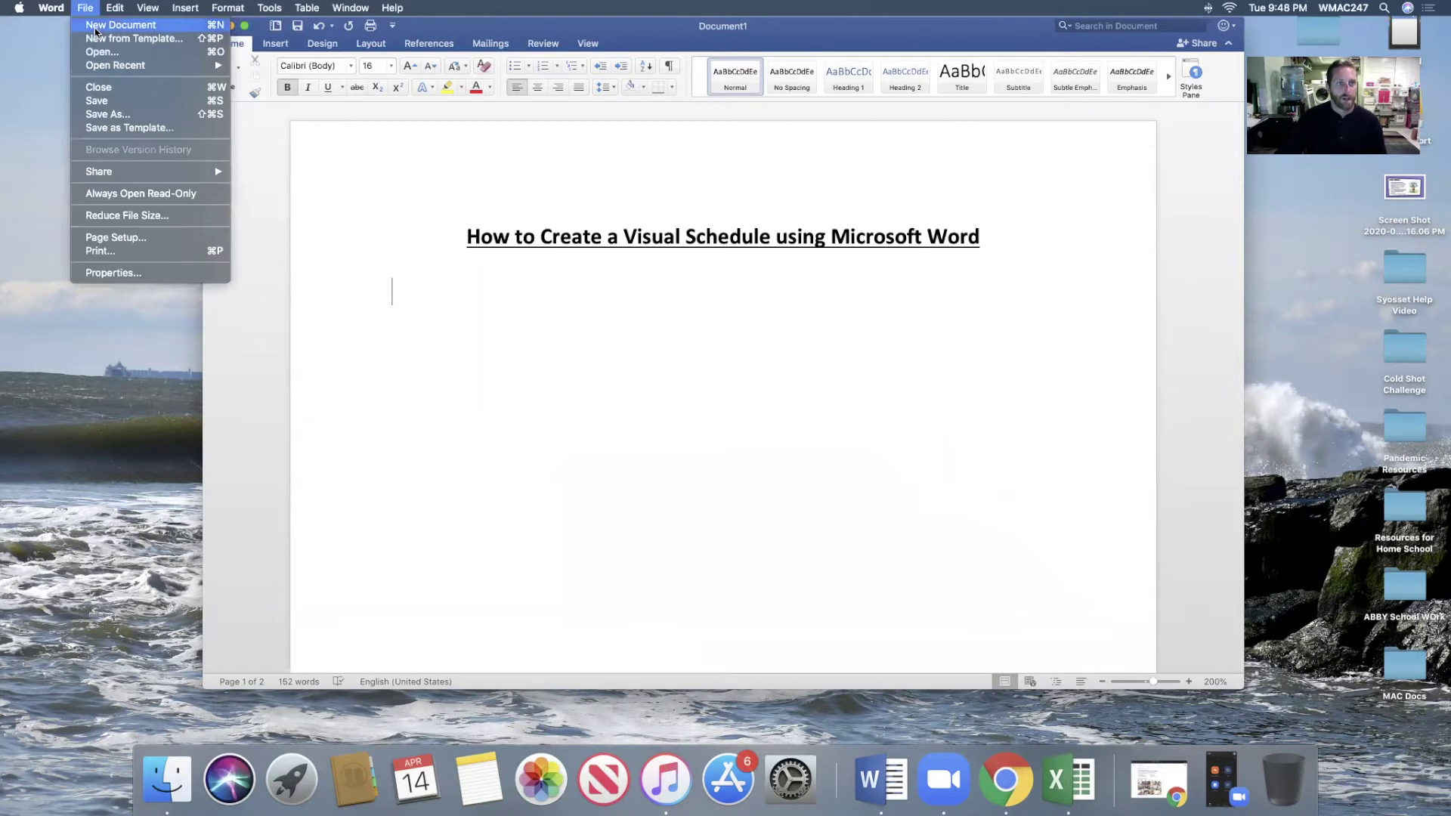
left_click(570, 360)
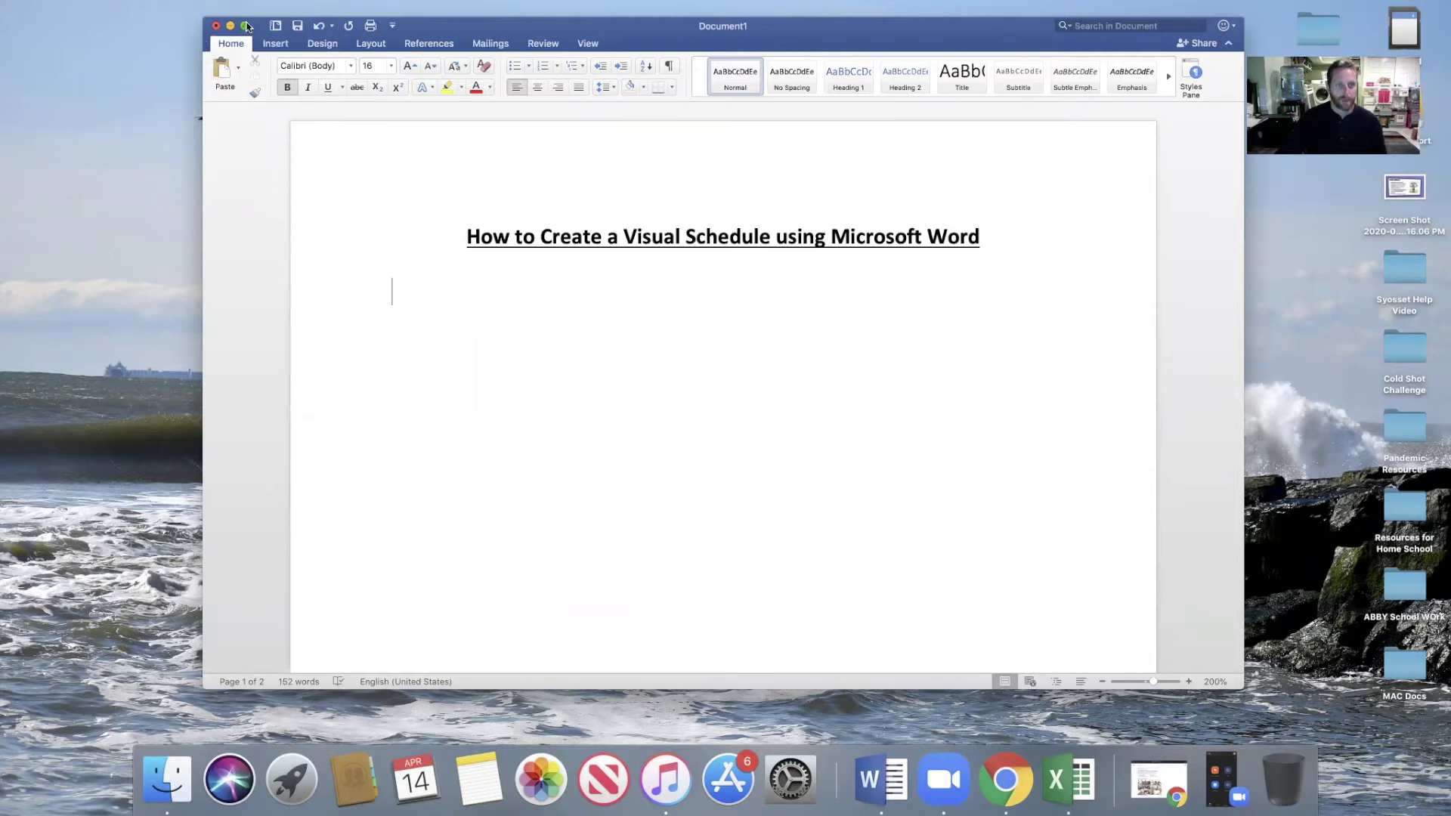
left_click(273, 44)
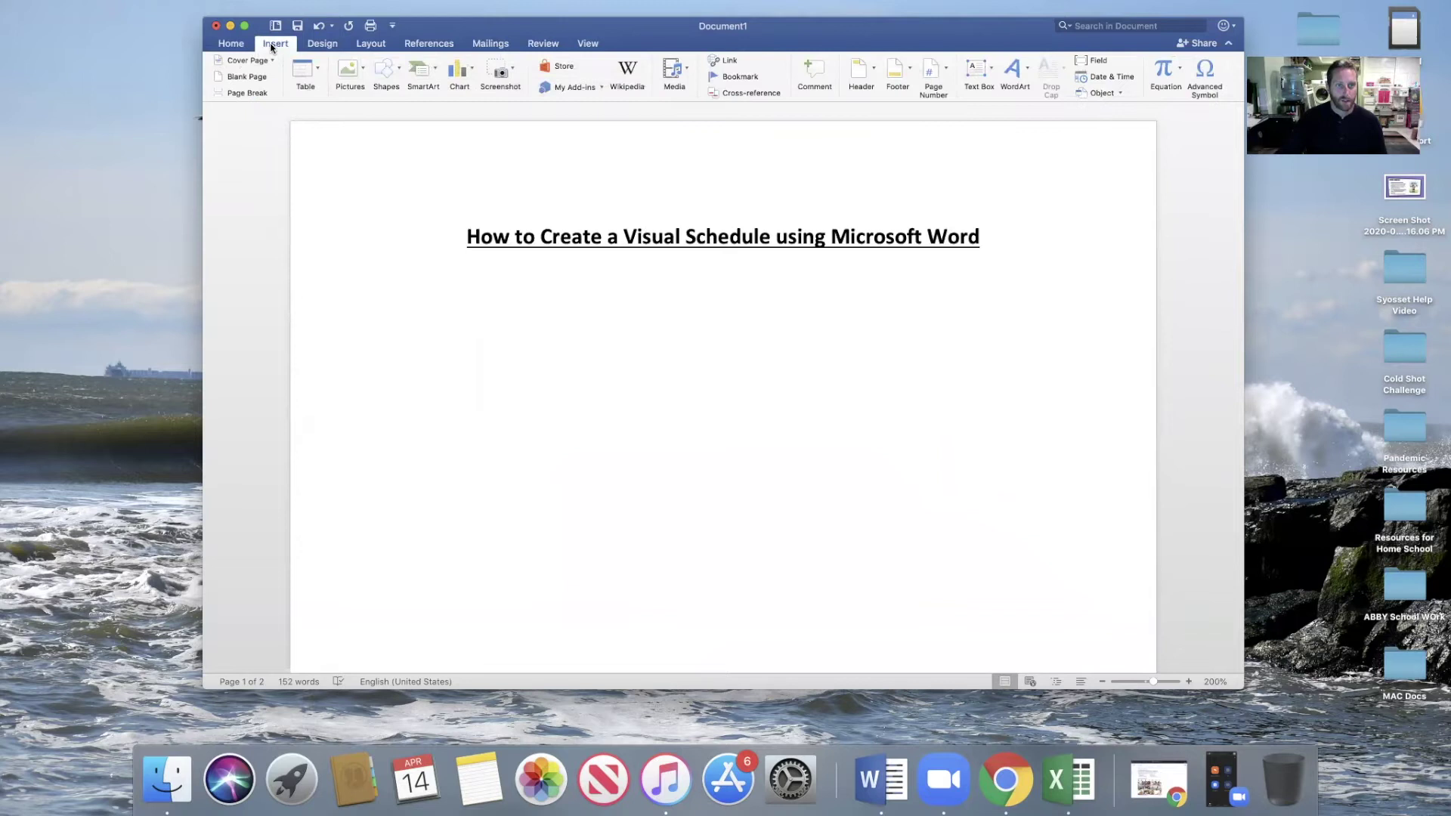
left_click(304, 72)
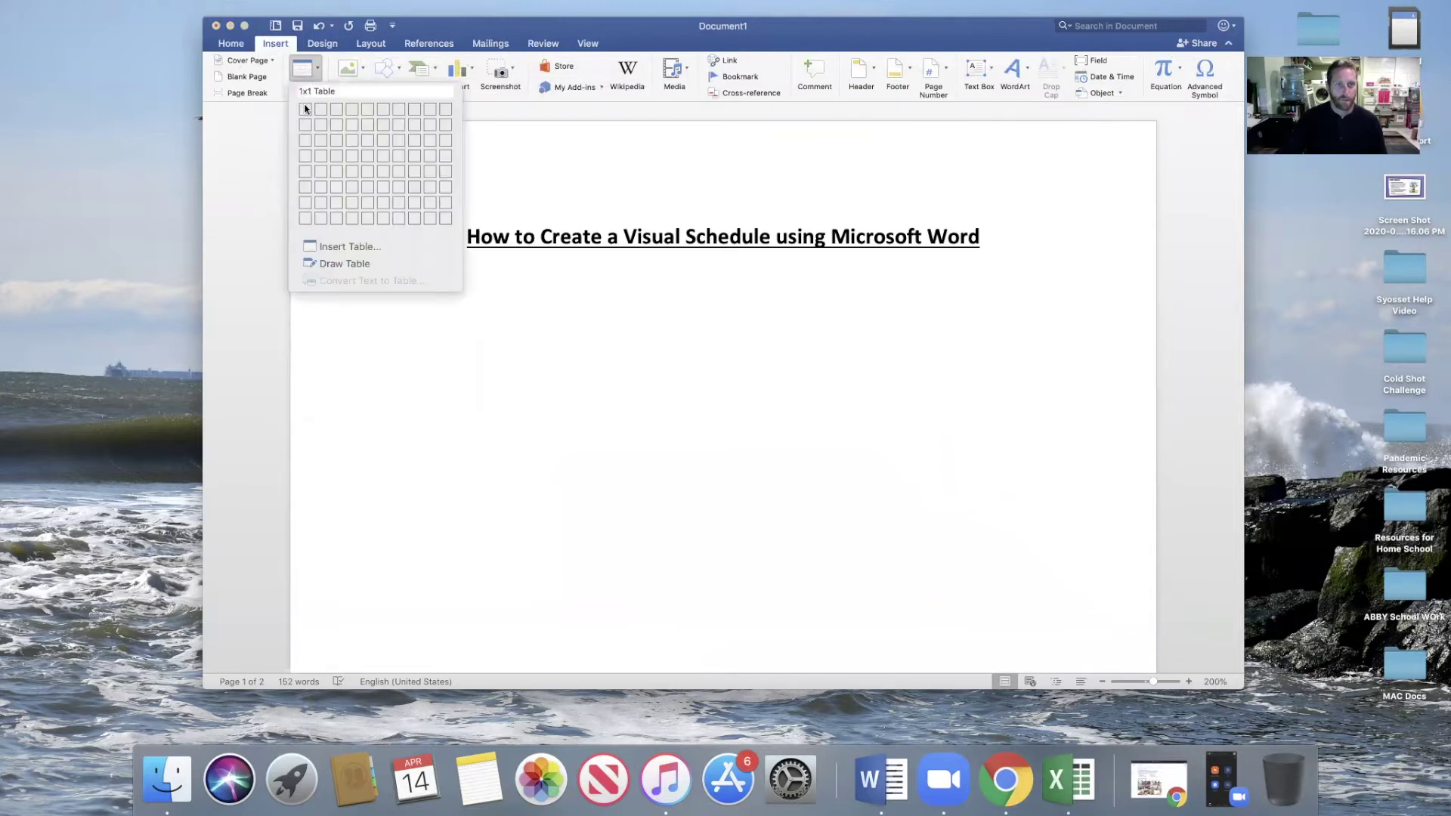
left_click(319, 217)
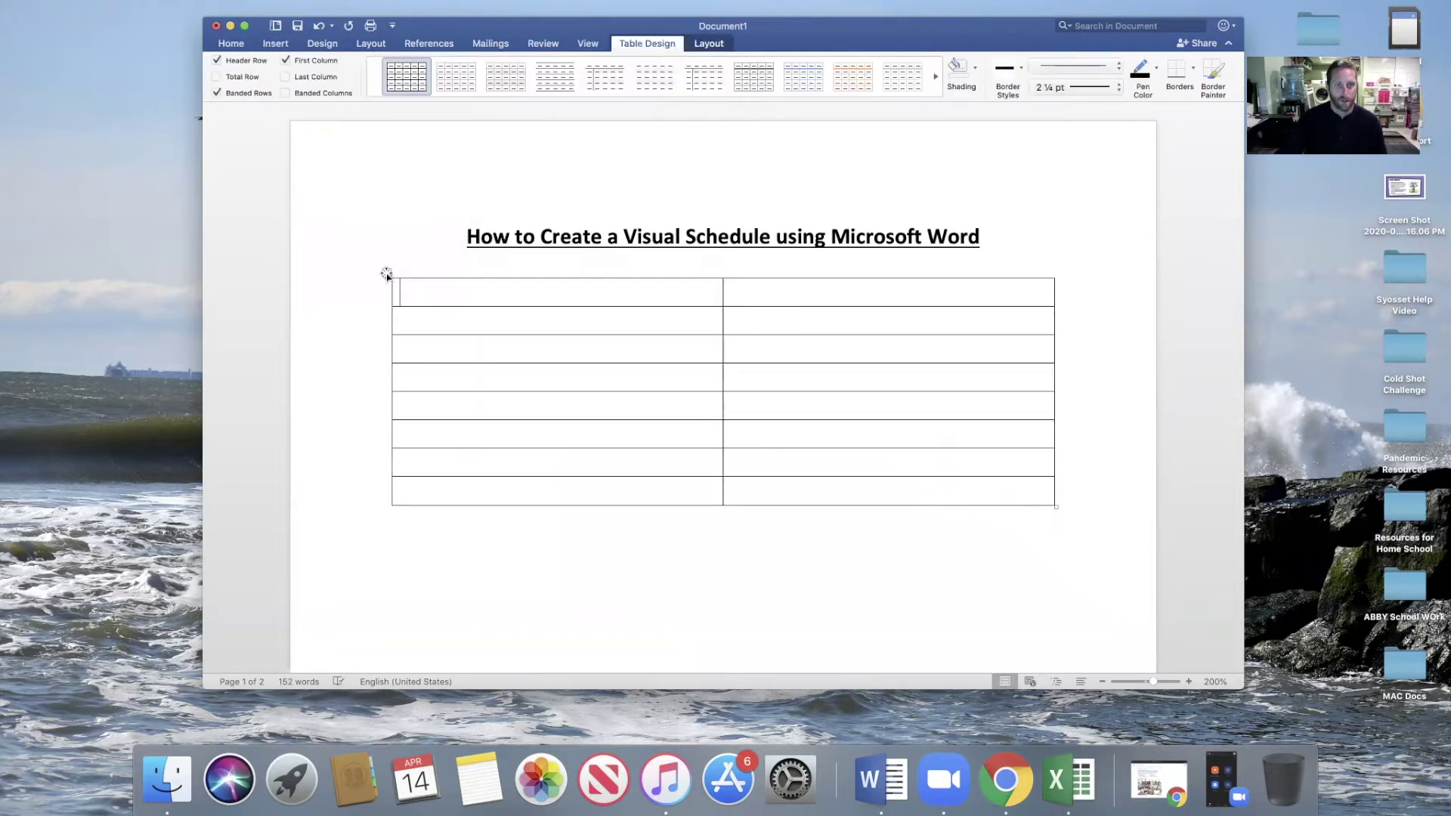
Set the border width of the whole table to 2 ¼ pt
left_click(387, 274)
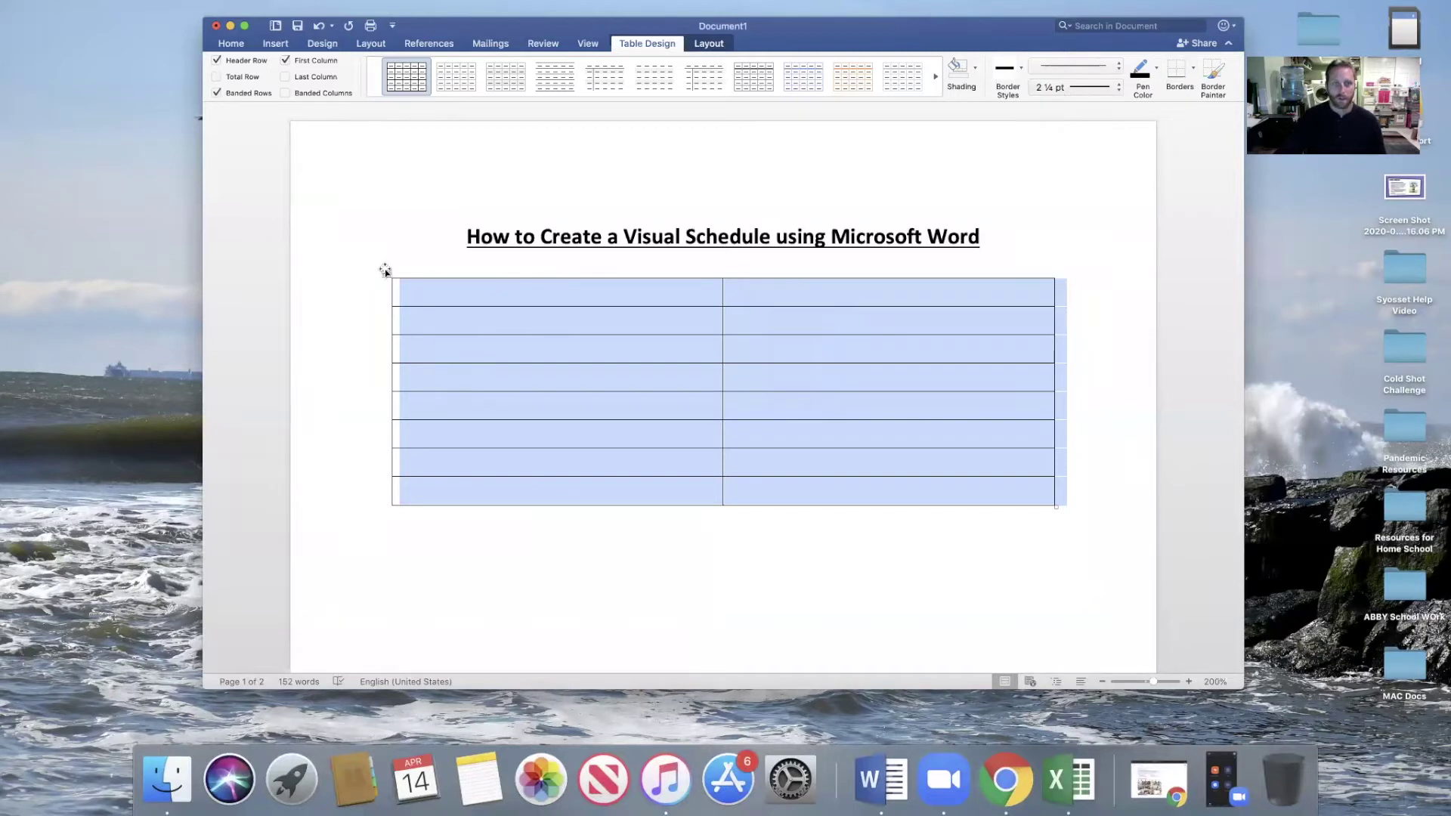
left_click(1194, 78)
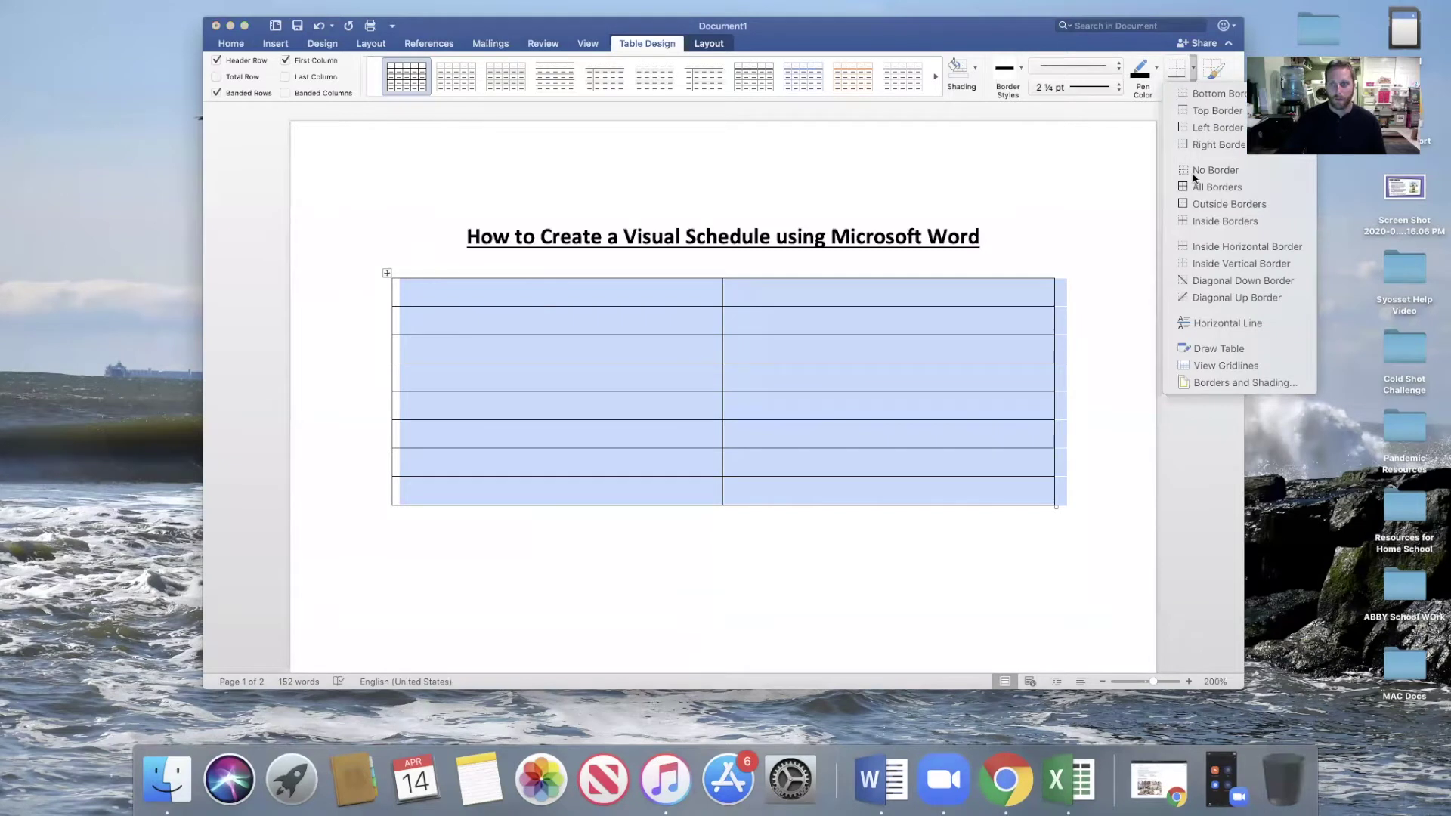
left_click(1204, 382)
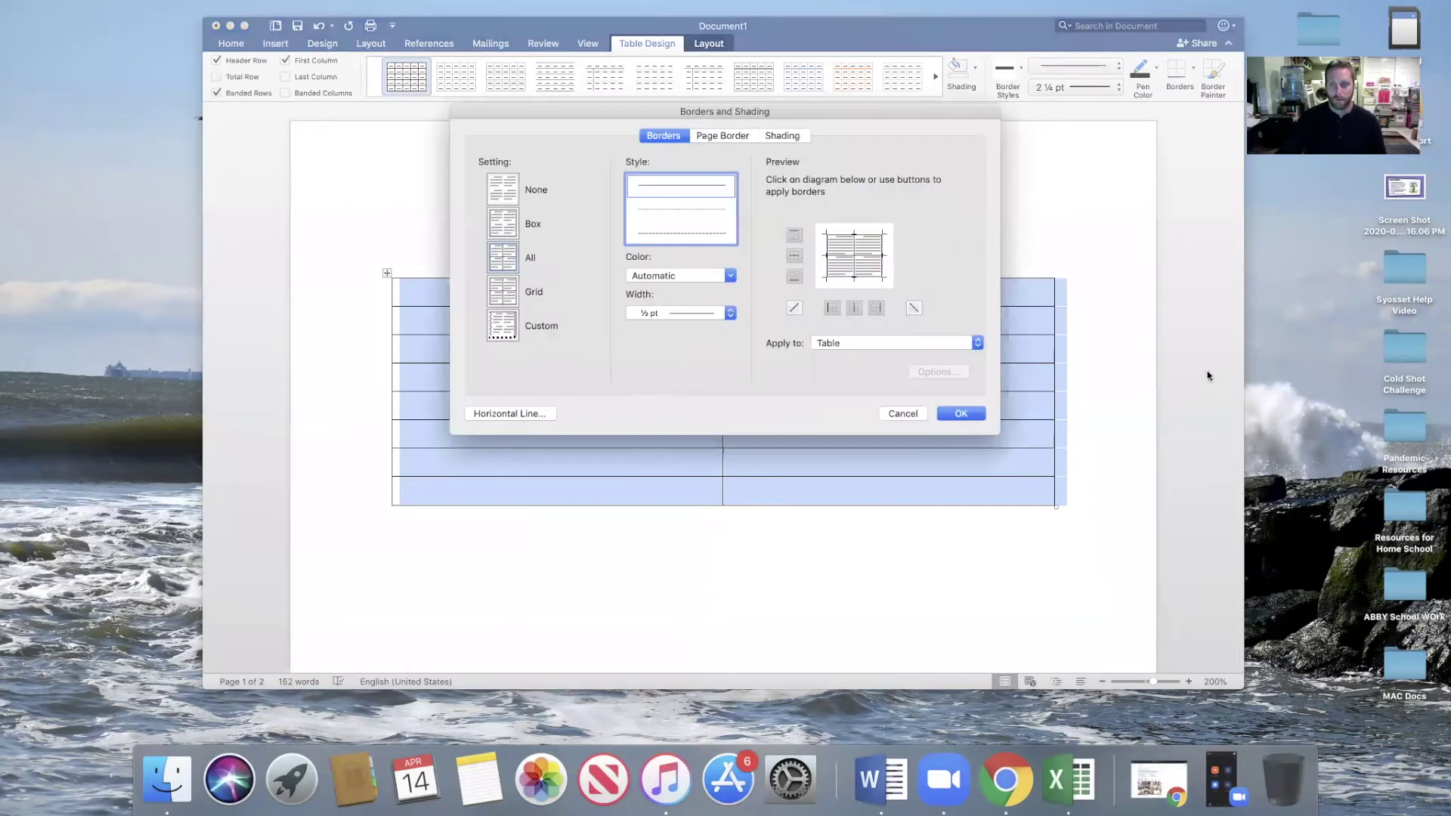
left_click(730, 314)
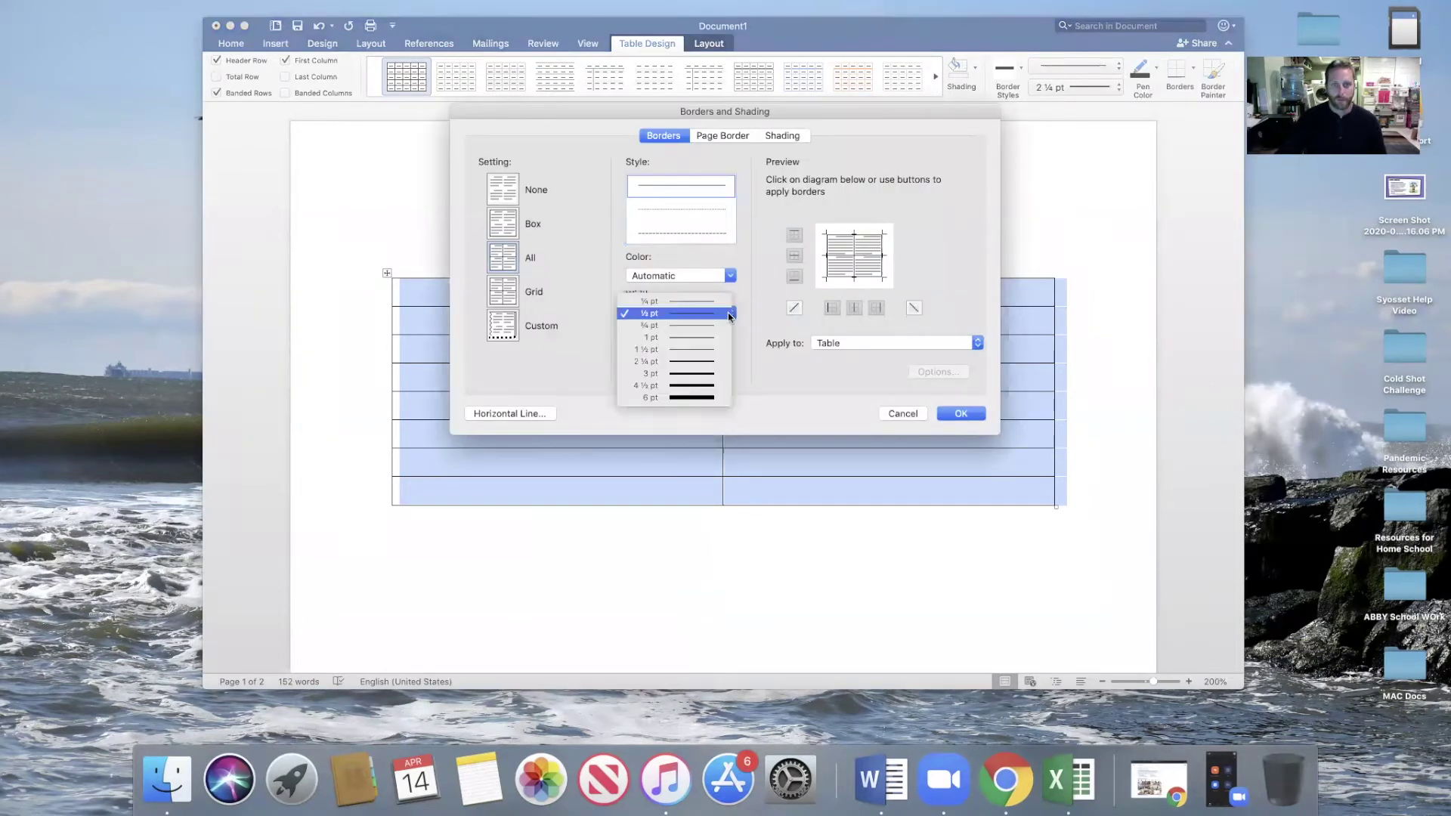
left_click(701, 363)
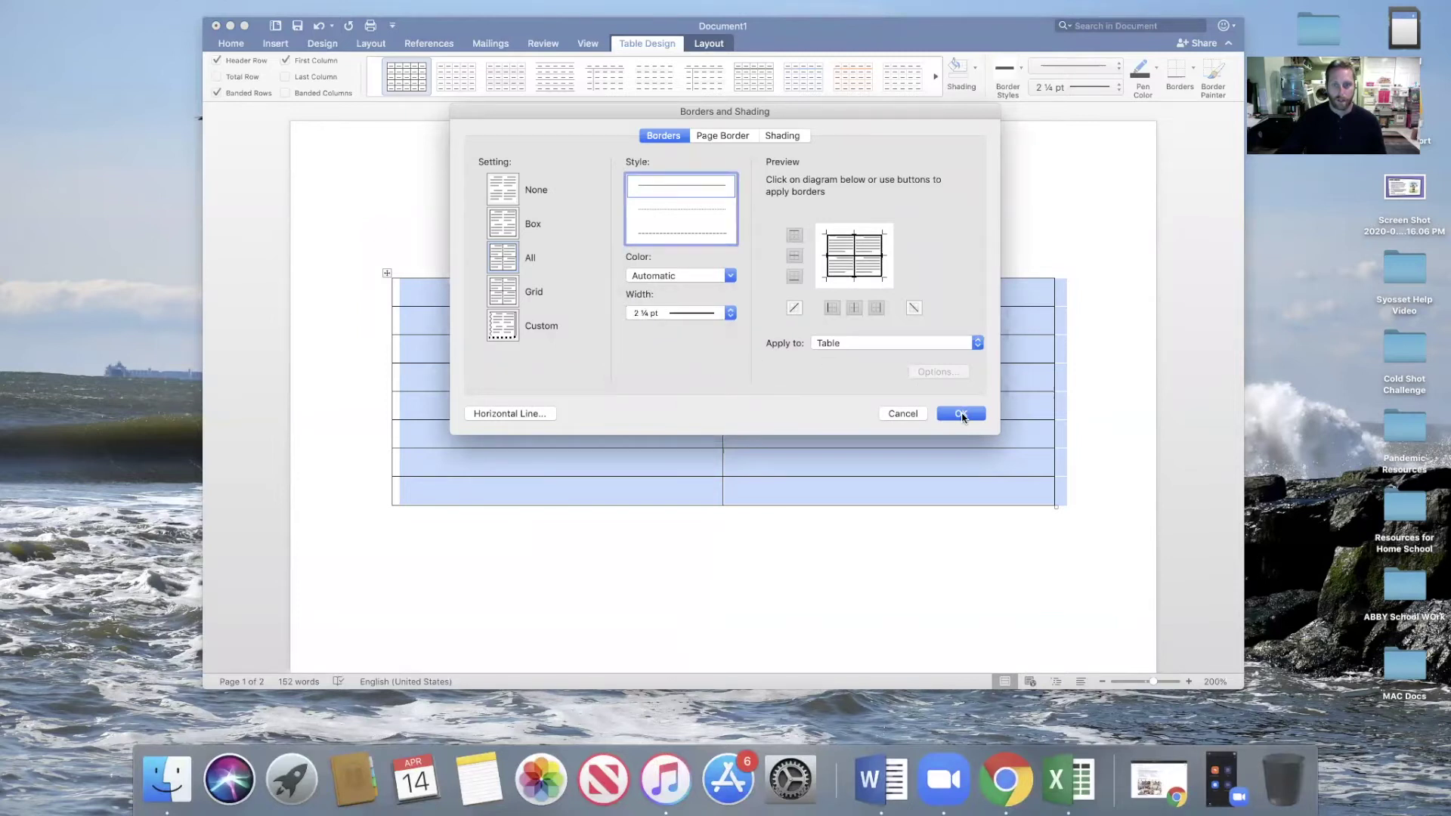
left_click(961, 414)
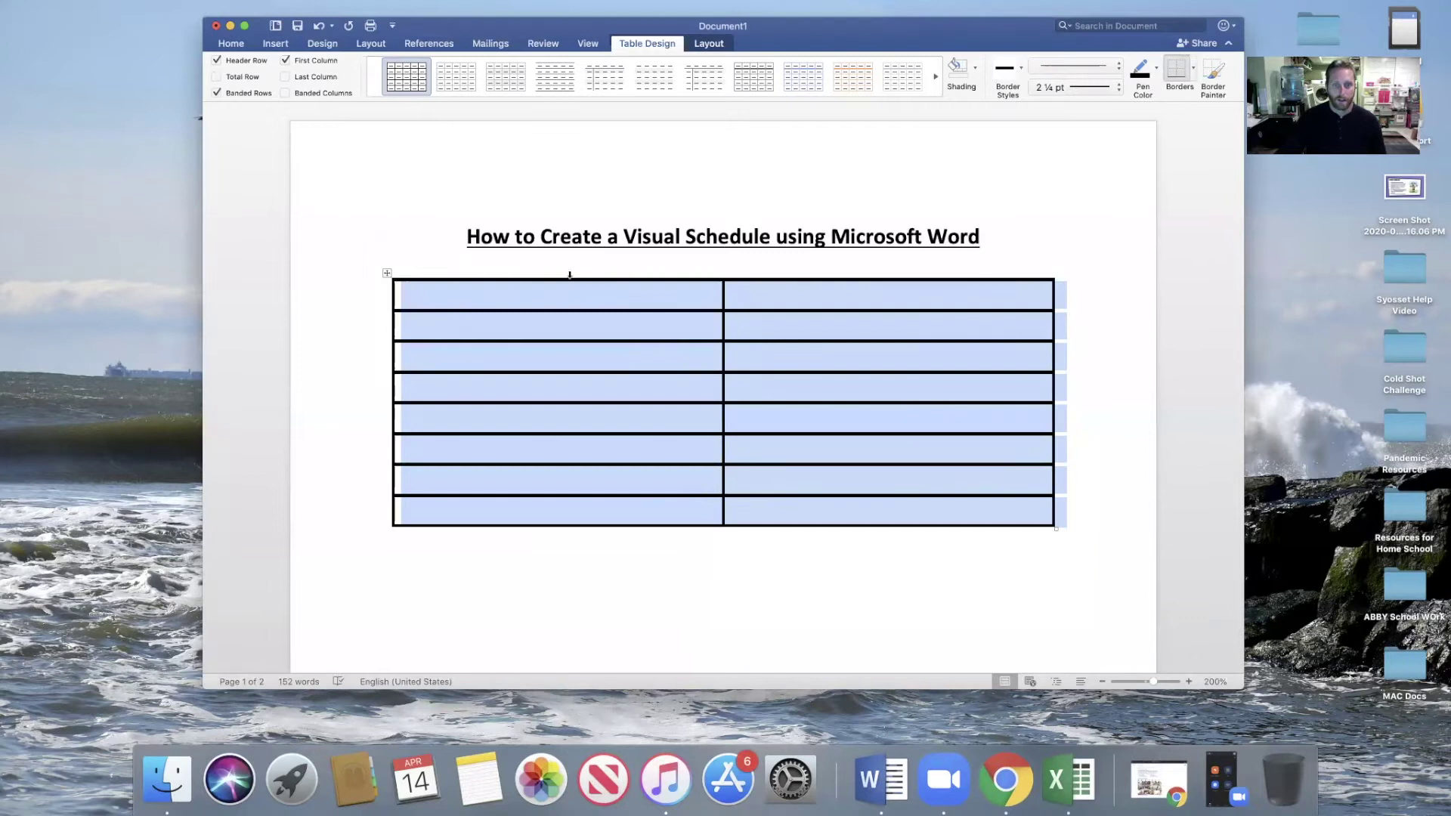
Make all eight table rows taller by adding two blank lines to the first-column cell of each row
left_click(556, 296)
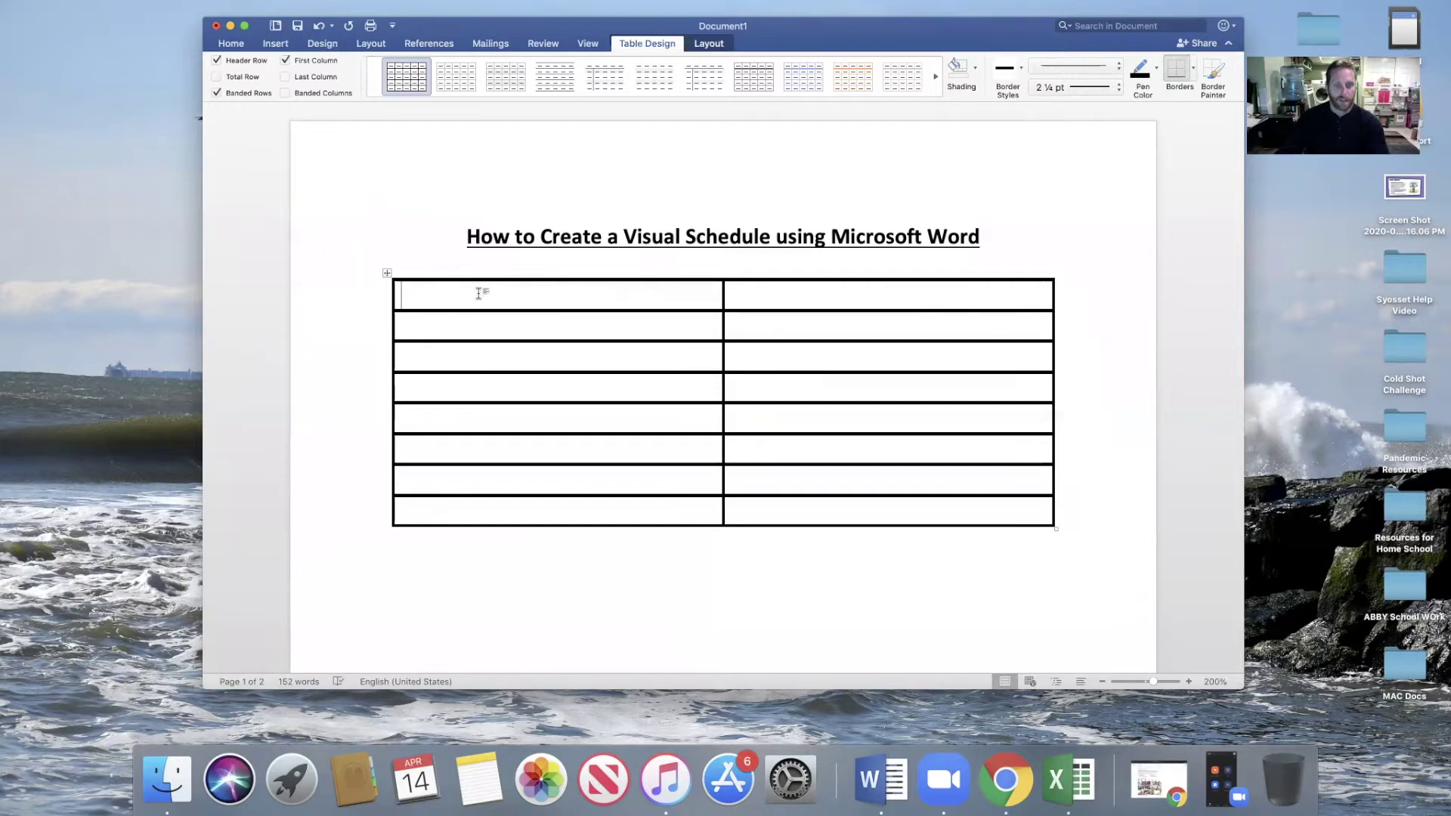
key("Return")
key("Return")
left_click(458, 383)
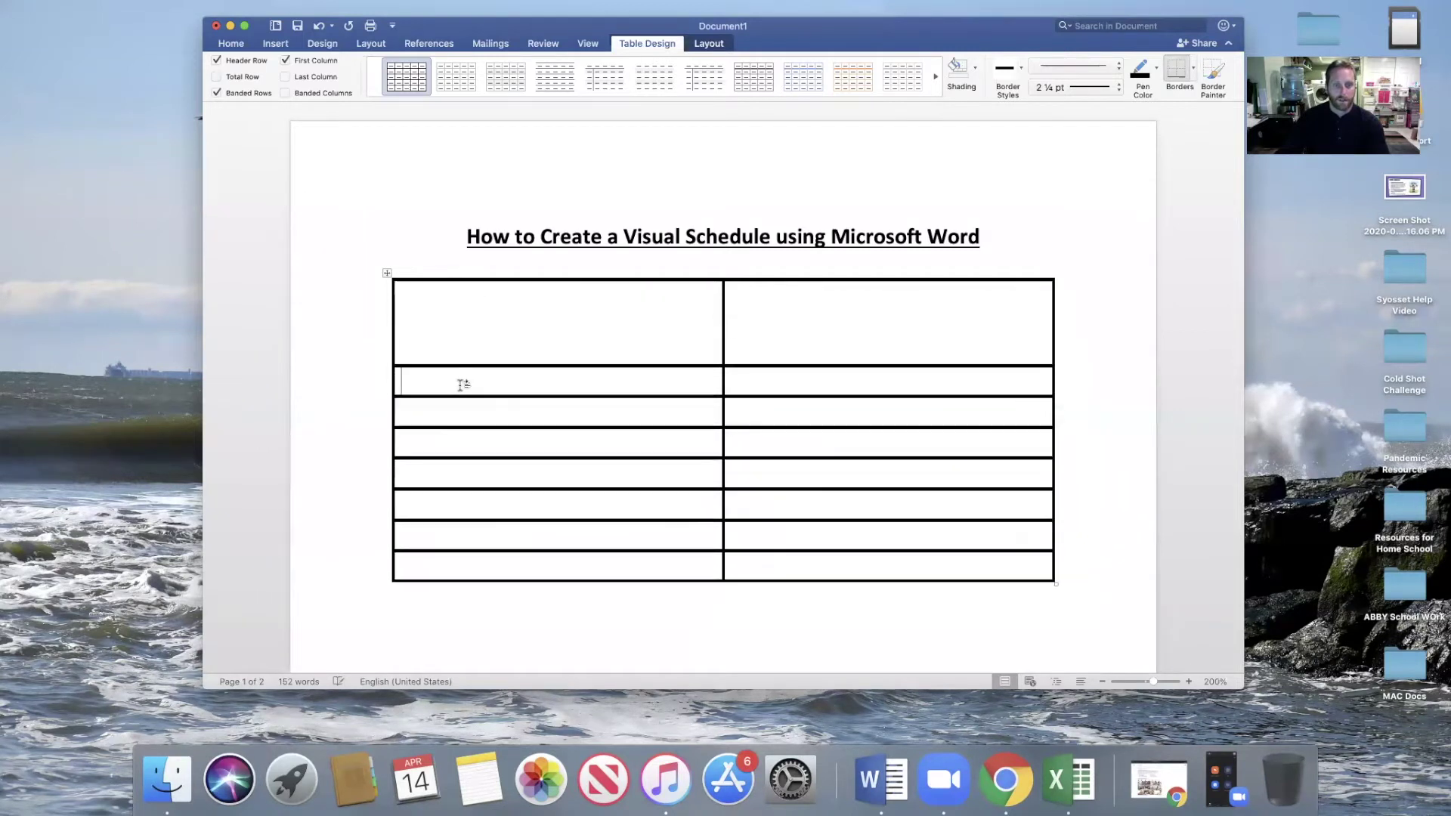
key("Return")
key("Return")
scroll(469, 385, "down", 3)
left_click(473, 362)
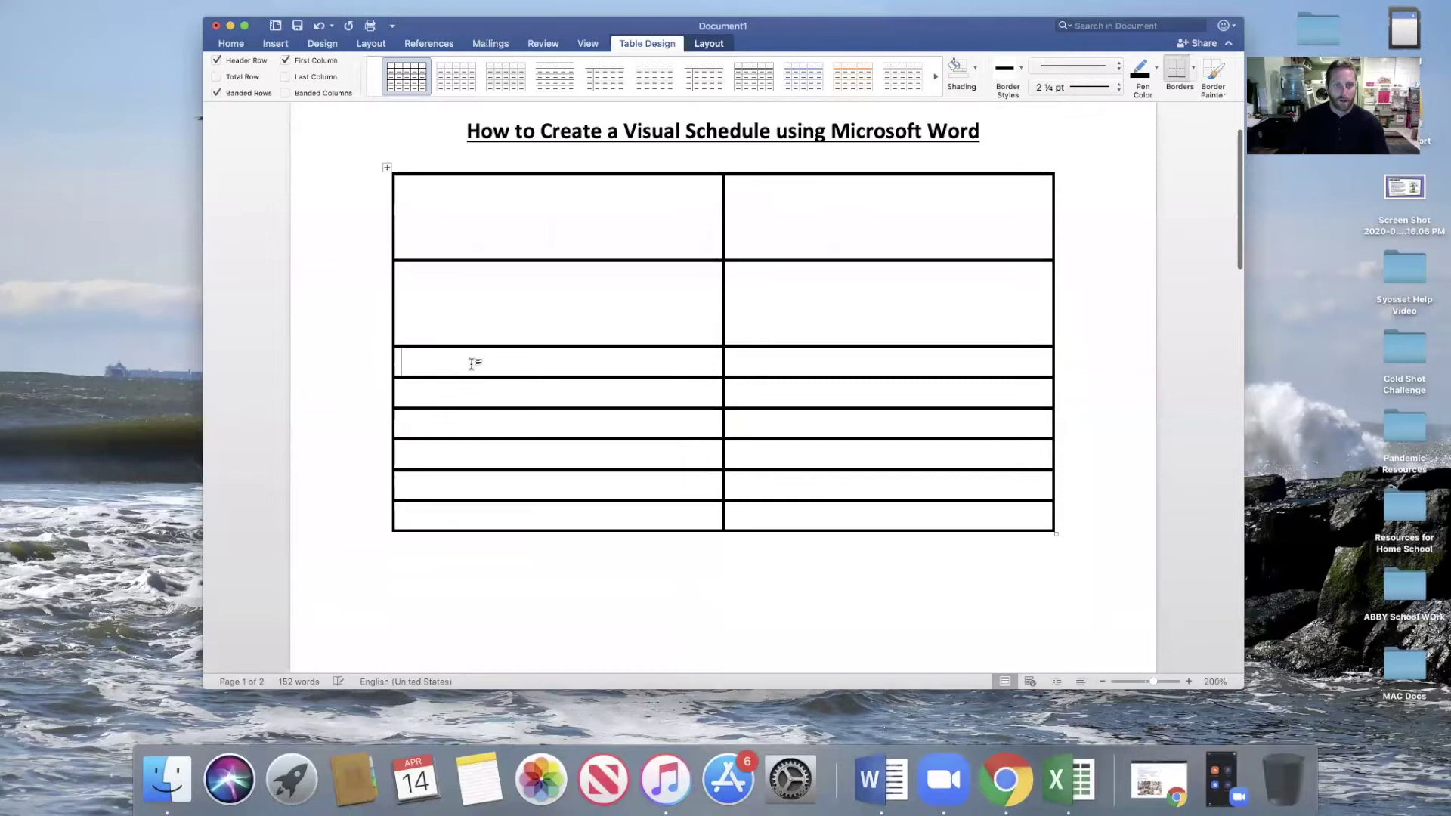
key("Return")
key("Return")
left_click(469, 448)
key("Return")
key("Return")
scroll(473, 448, "down", 3)
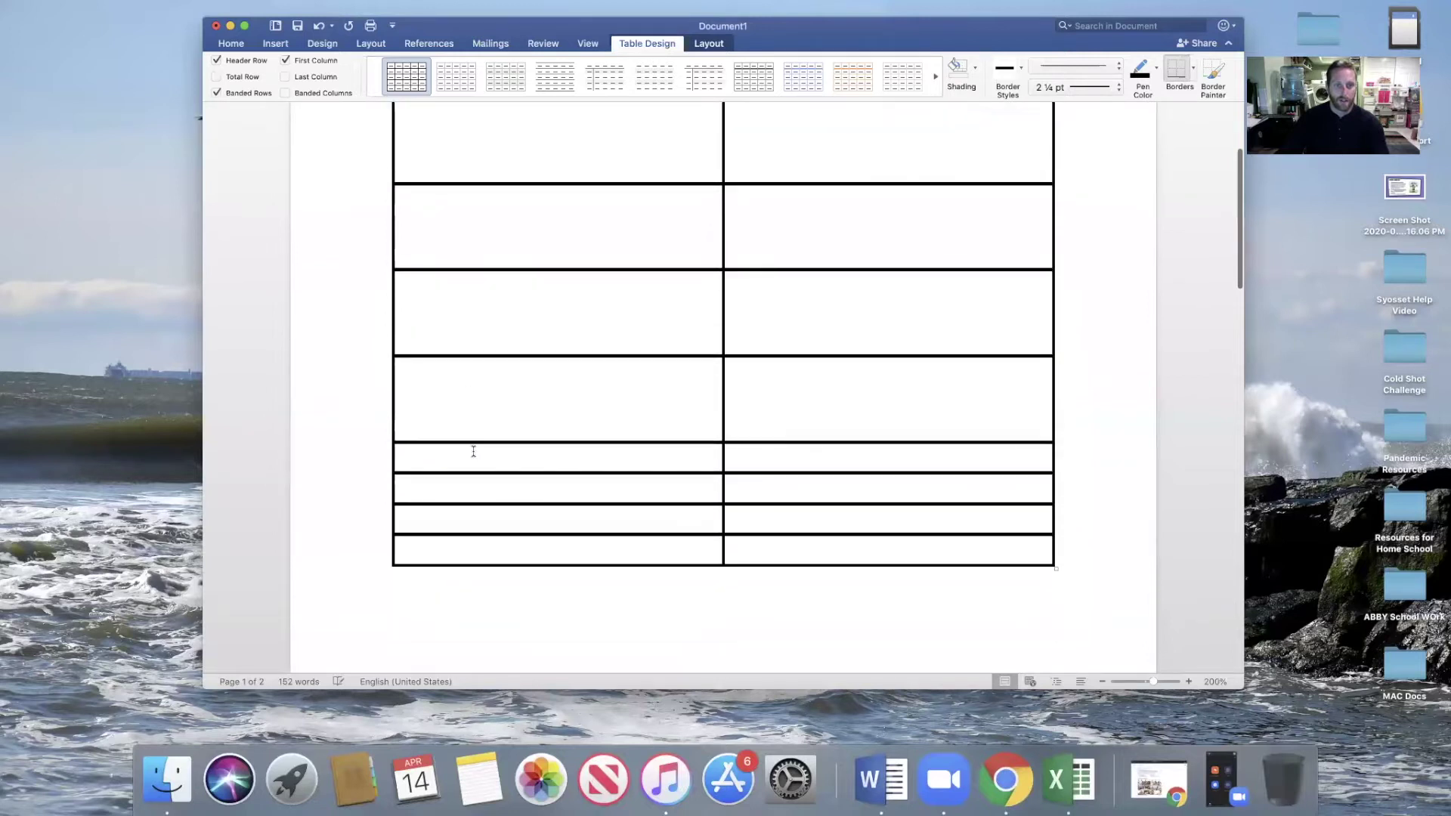
key("Return")
key("BackSpace")
left_click(464, 452)
key("Return")
key("Return")
scroll(479, 478, "down", 3)
left_click(476, 457)
key("Return")
key("Return")
left_click(477, 541)
key("Return")
key("Return")
scroll(476, 522, "down", 1)
left_click(476, 534)
key("Return")
key("Return")
scroll(587, 516, "down", 2)
Merge the two cells of the table's first row into one
scroll(587, 516, "up", 6)
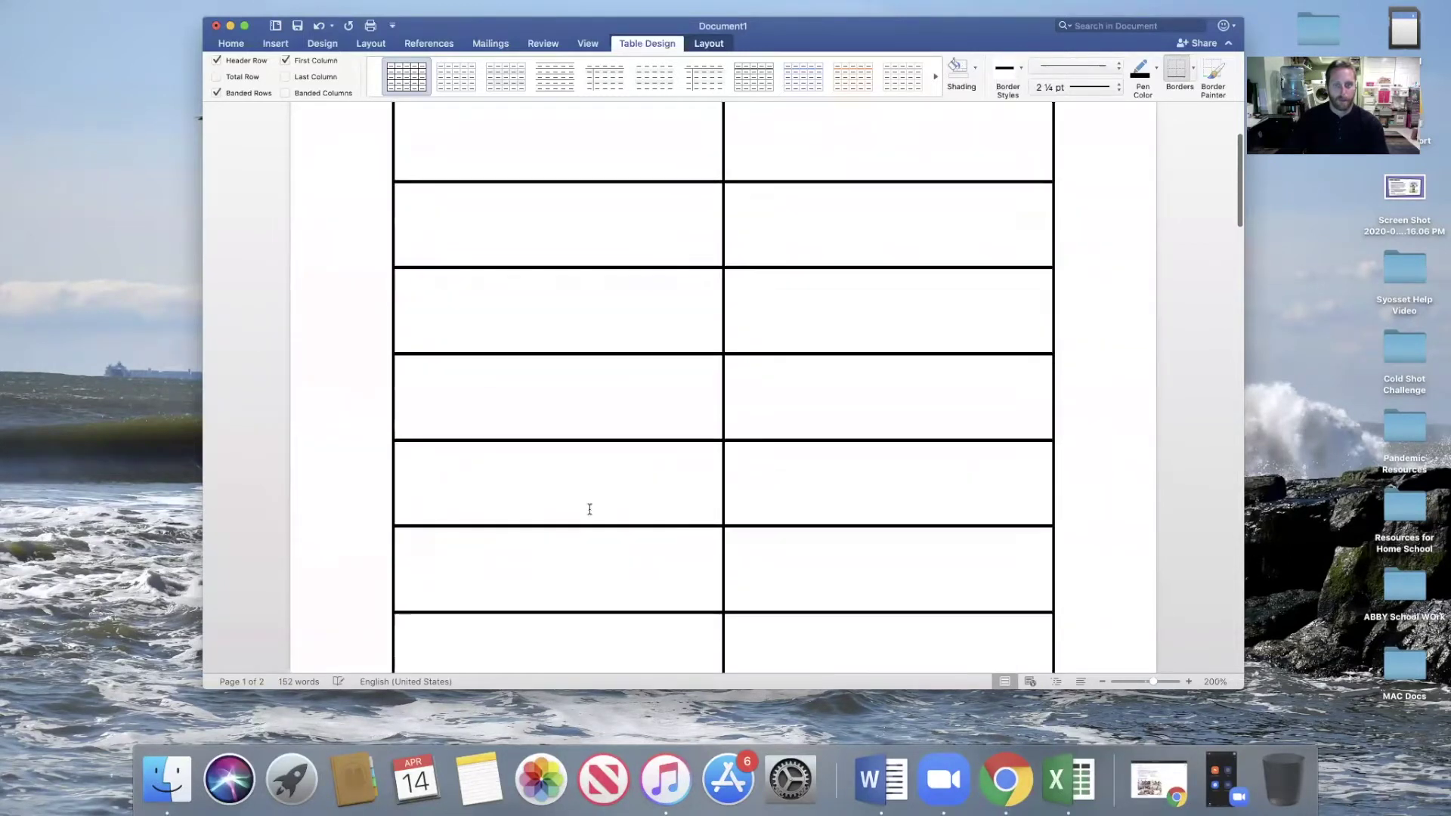
left_click(492, 188)
left_click_drag(487, 176, 784, 184)
right_click(605, 193)
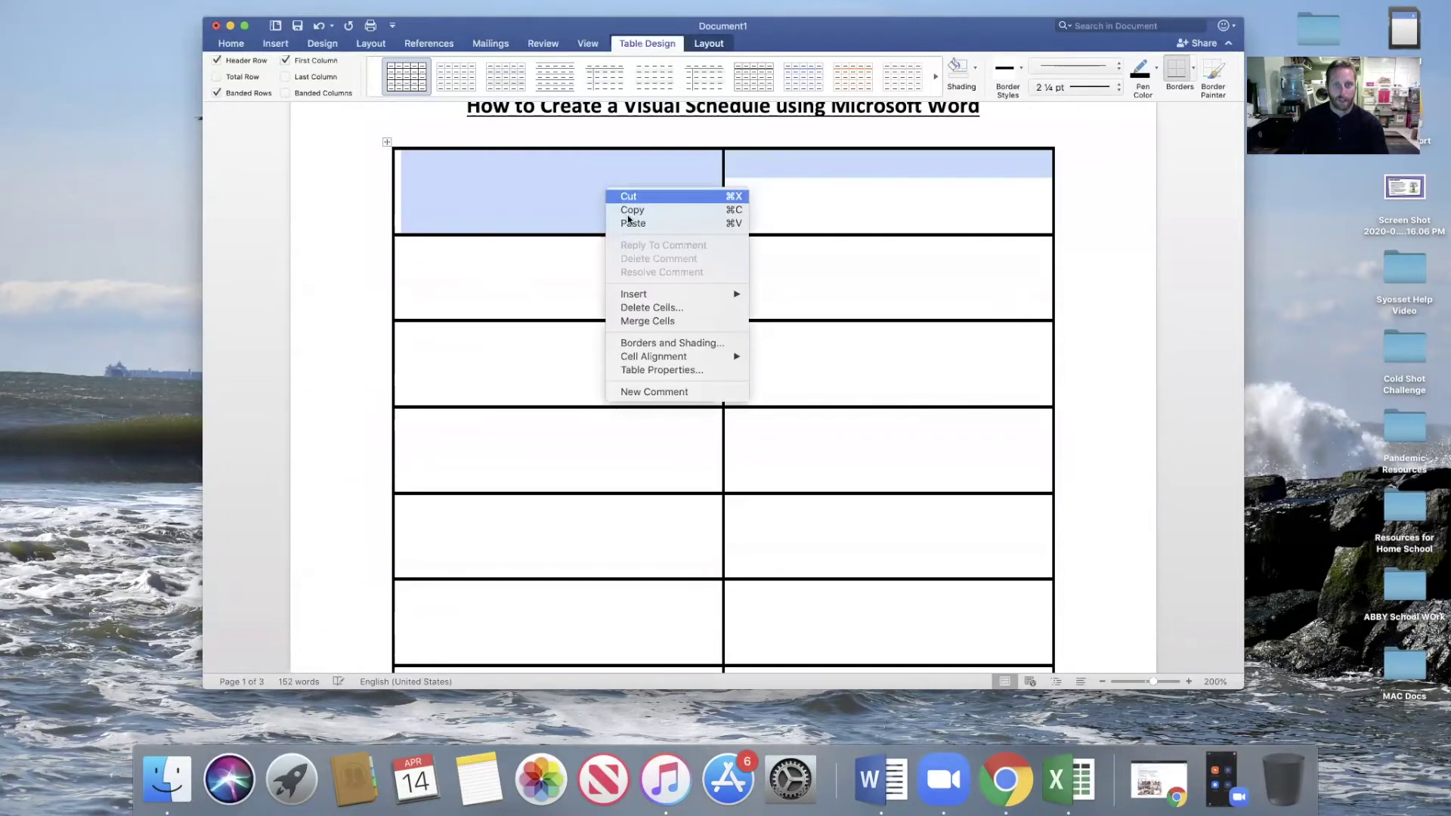
left_click(642, 321)
Enter the label "Day:" on the middle line of the merged first row
left_click(488, 203)
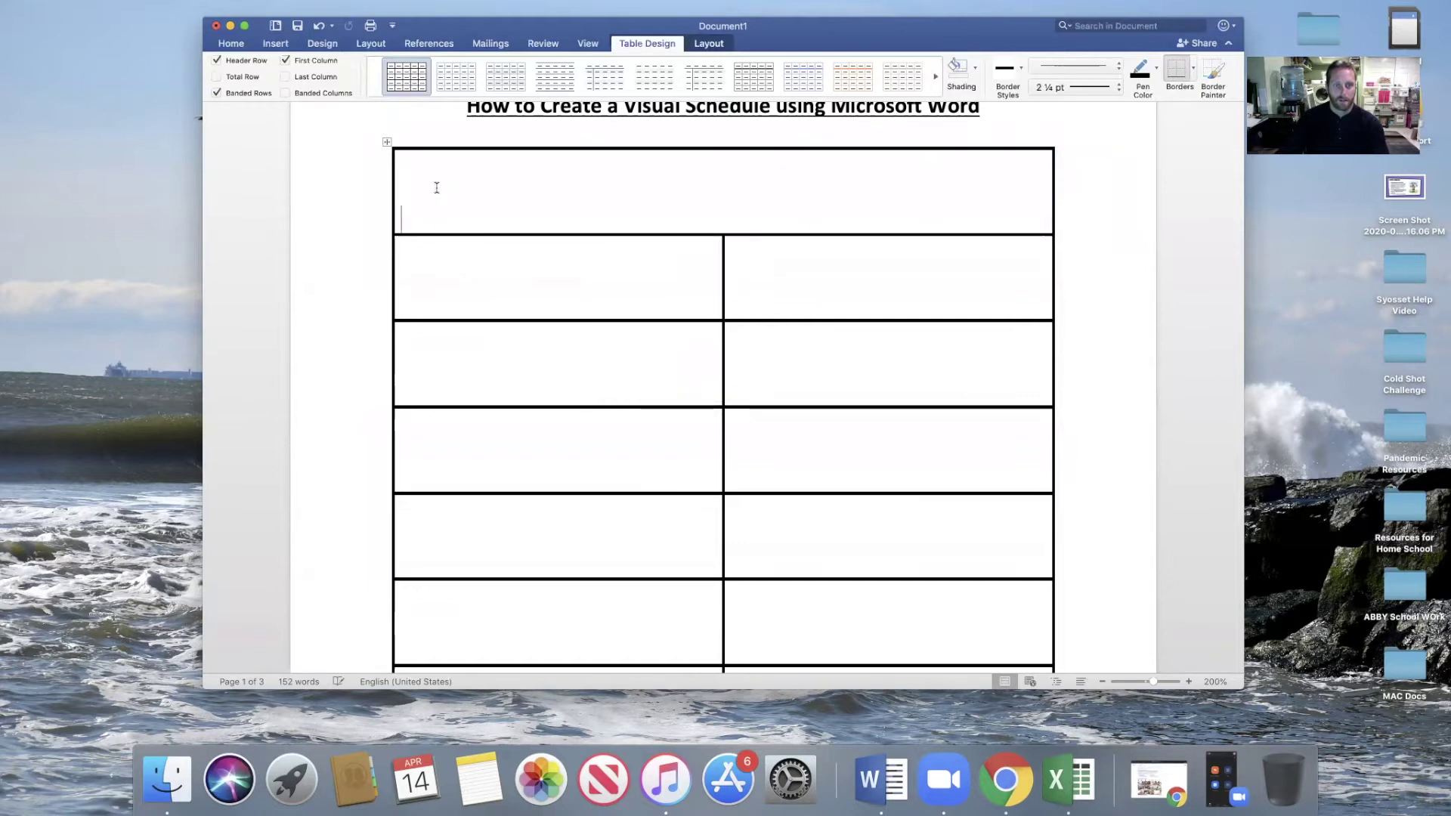
left_click(231, 44)
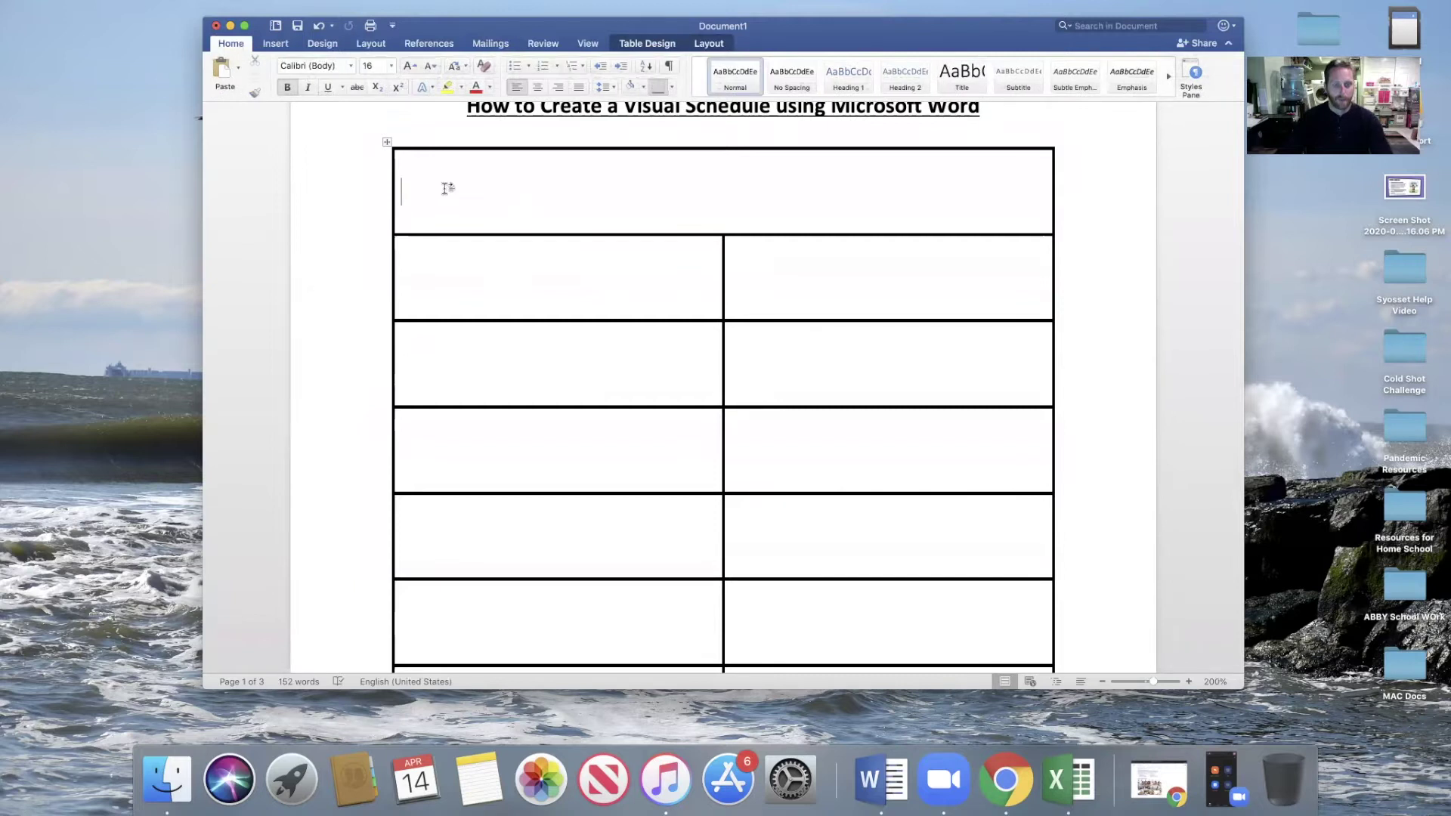
type("Day:")
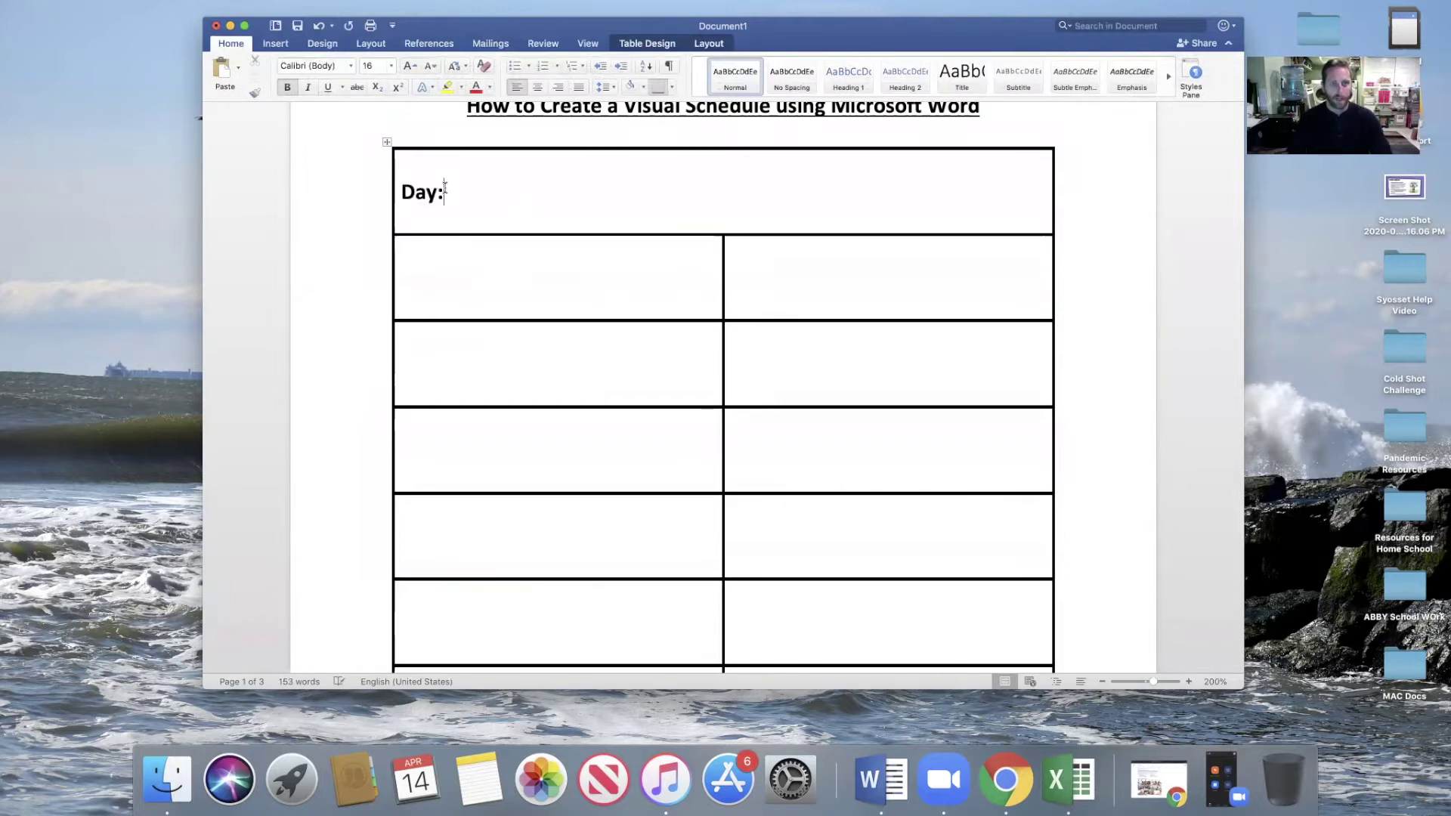
Label the two columns "Time:" and "Activity:" in the second row, on the middle line of each cell
left_click(425, 280)
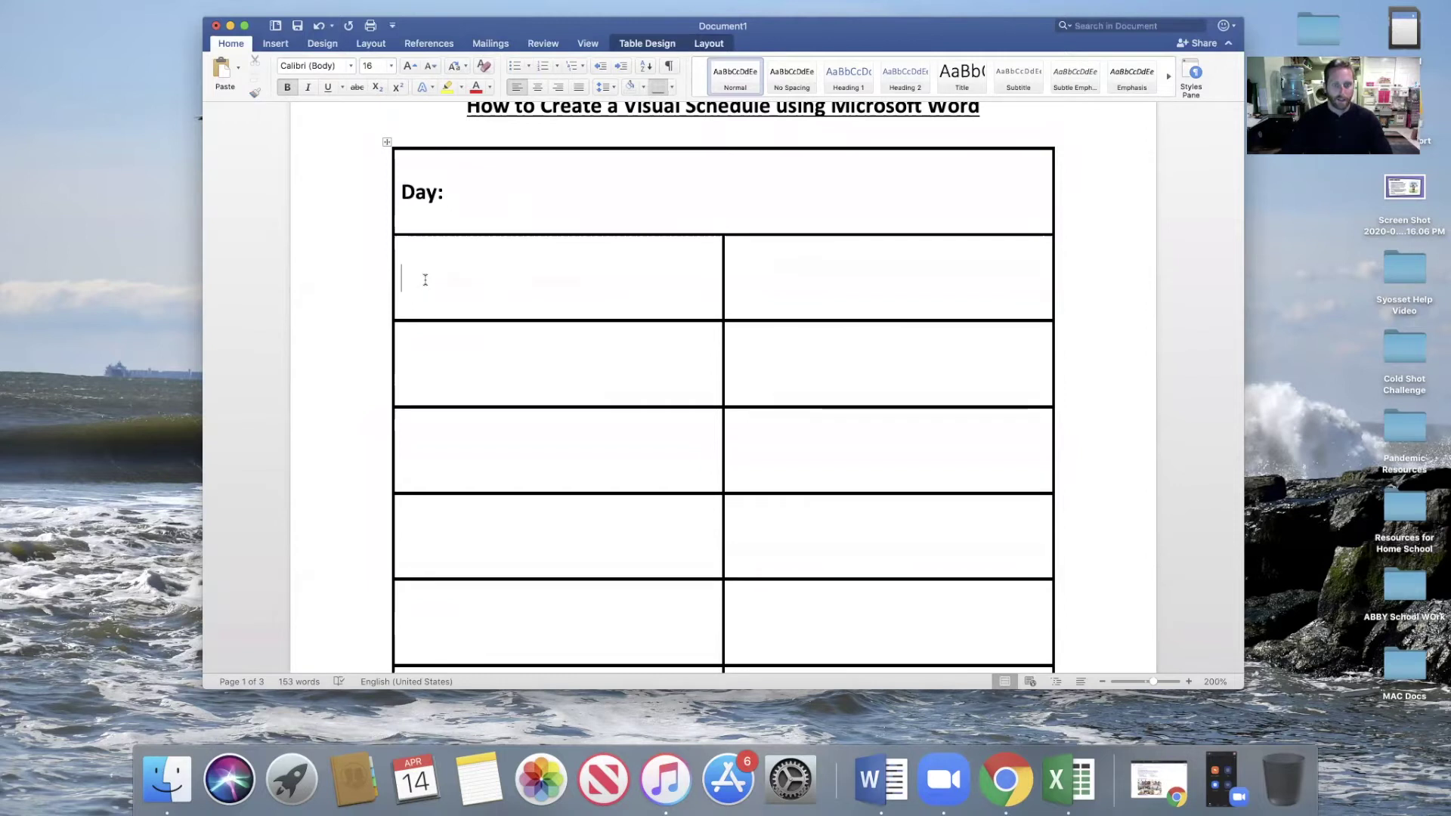
type("Time :")
left_click(776, 279)
type("Av")
key("BackSpace")
type("ctivity:")
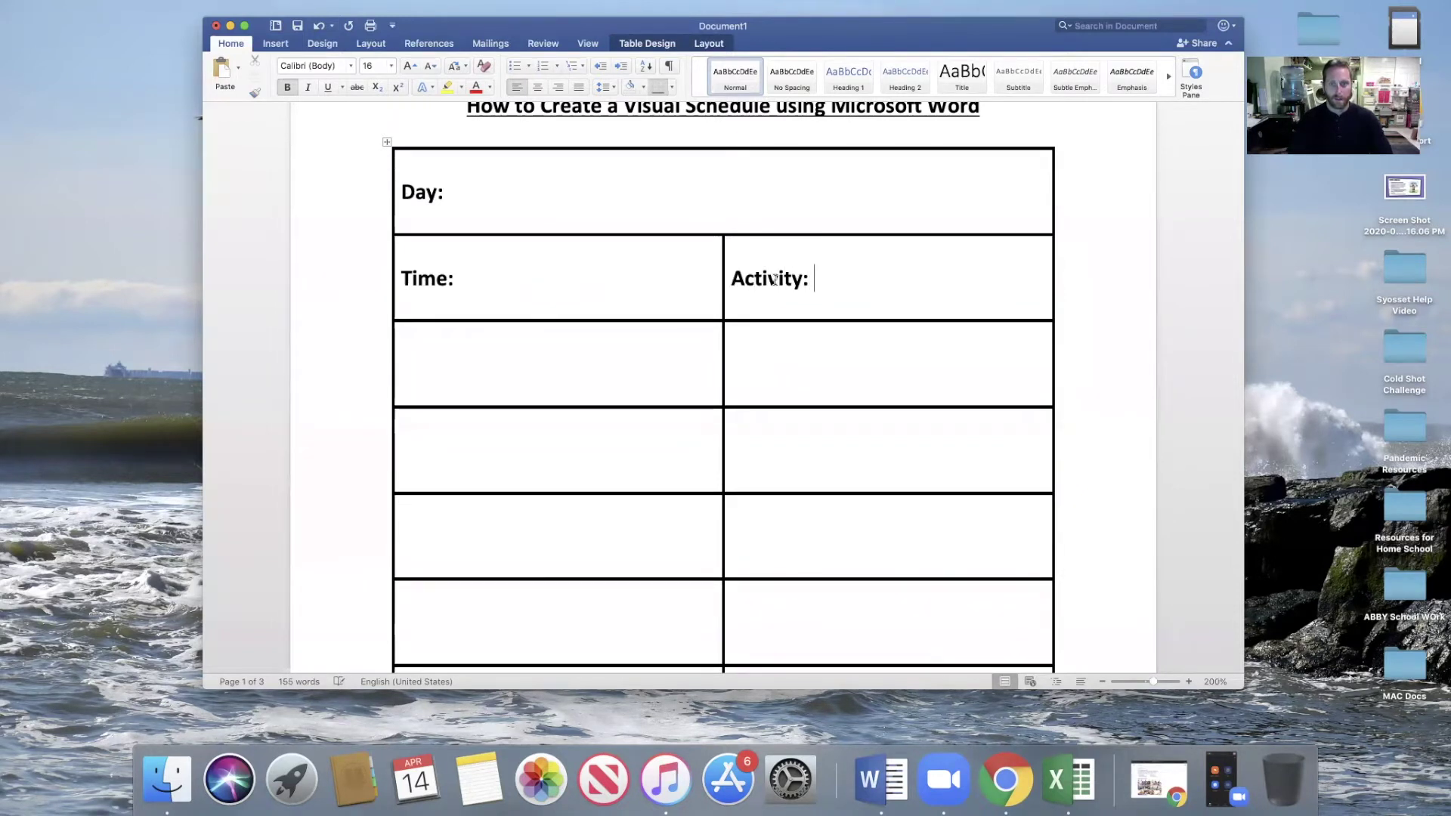
Enter the time slot "8:00-8:30" in the first cell below "Time:"
left_click(504, 353)
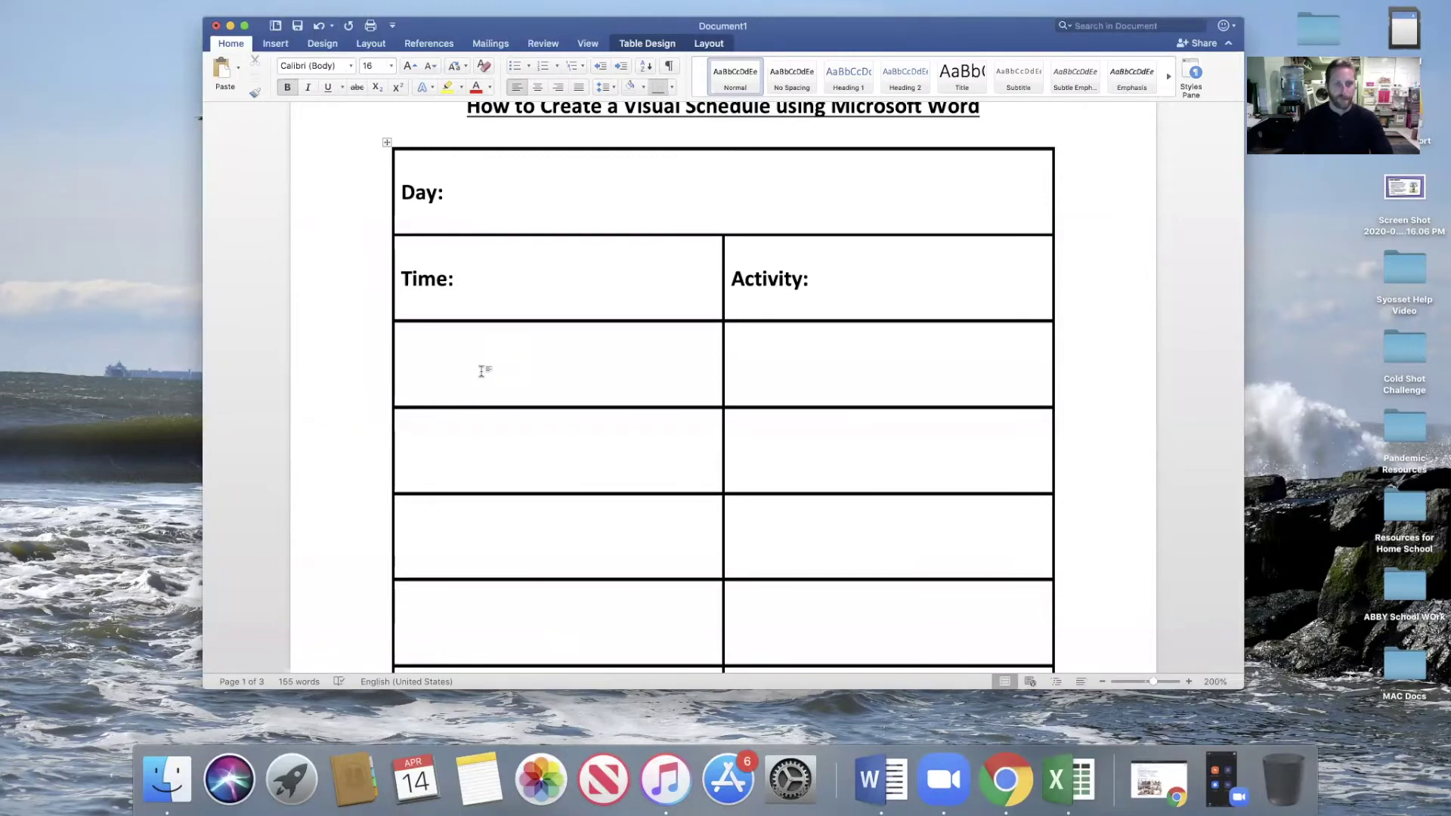
type("8")
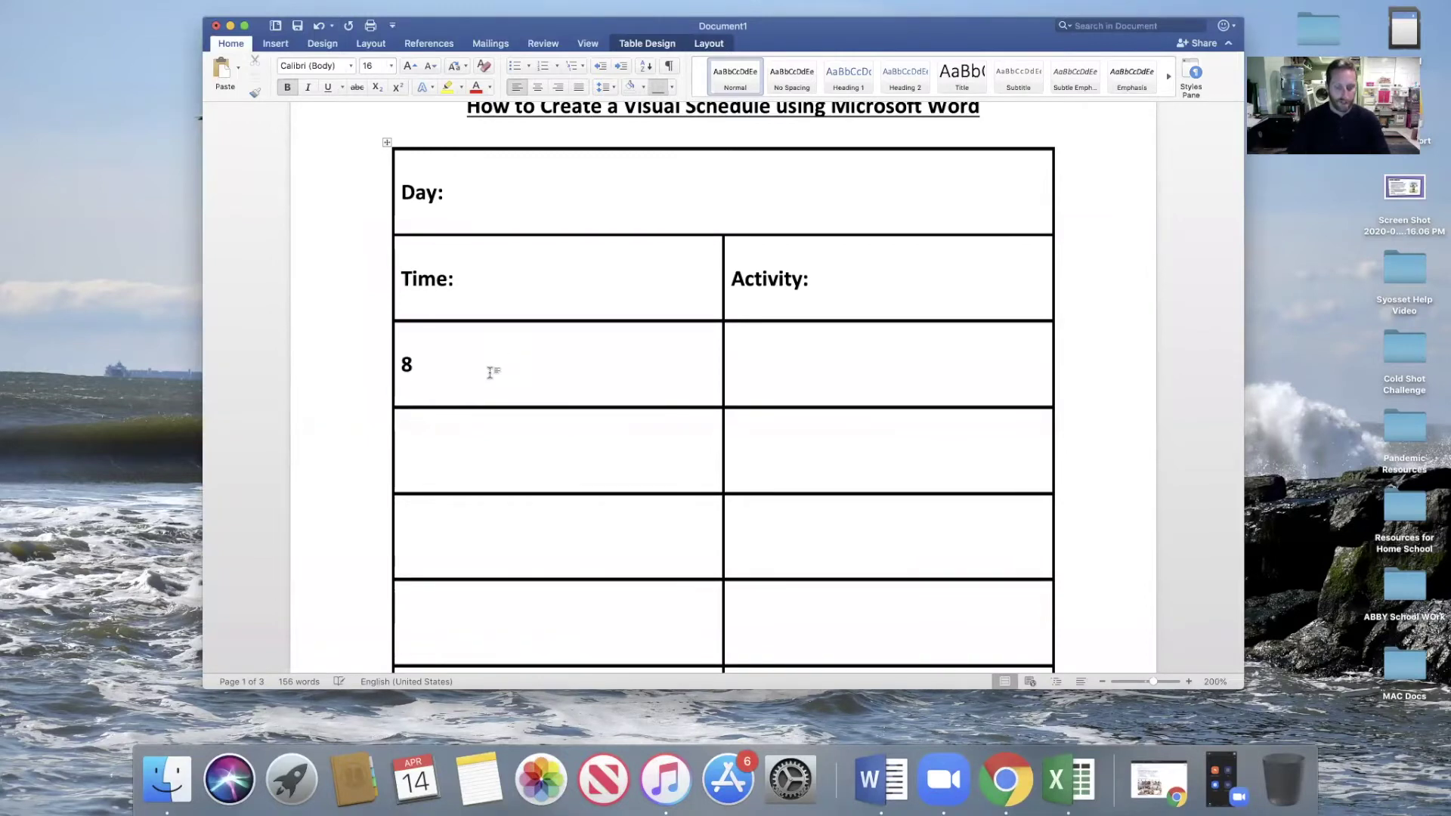
type(":3-")
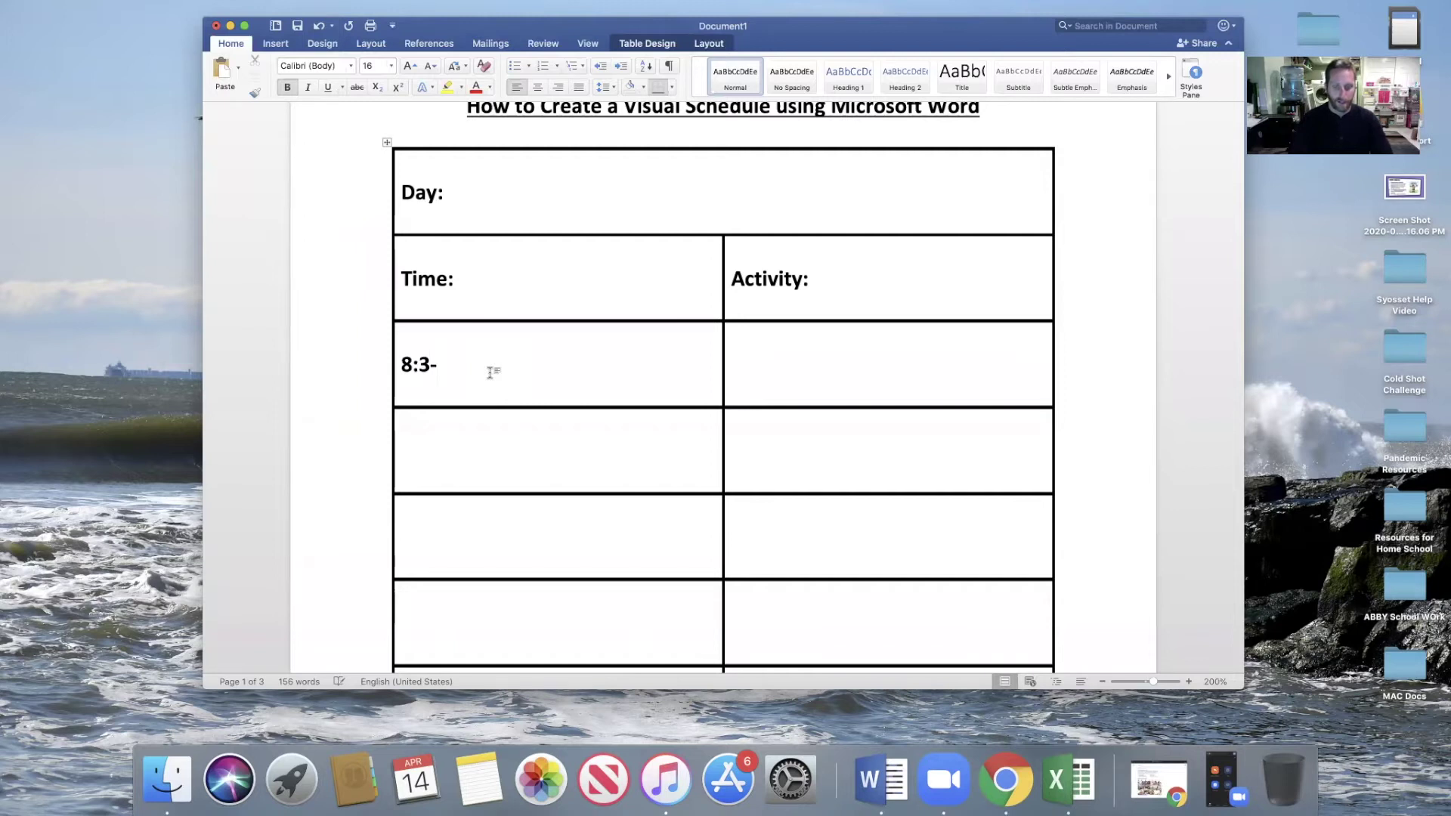
key("BackSpace")
type("00-*")
key("BackSpace")
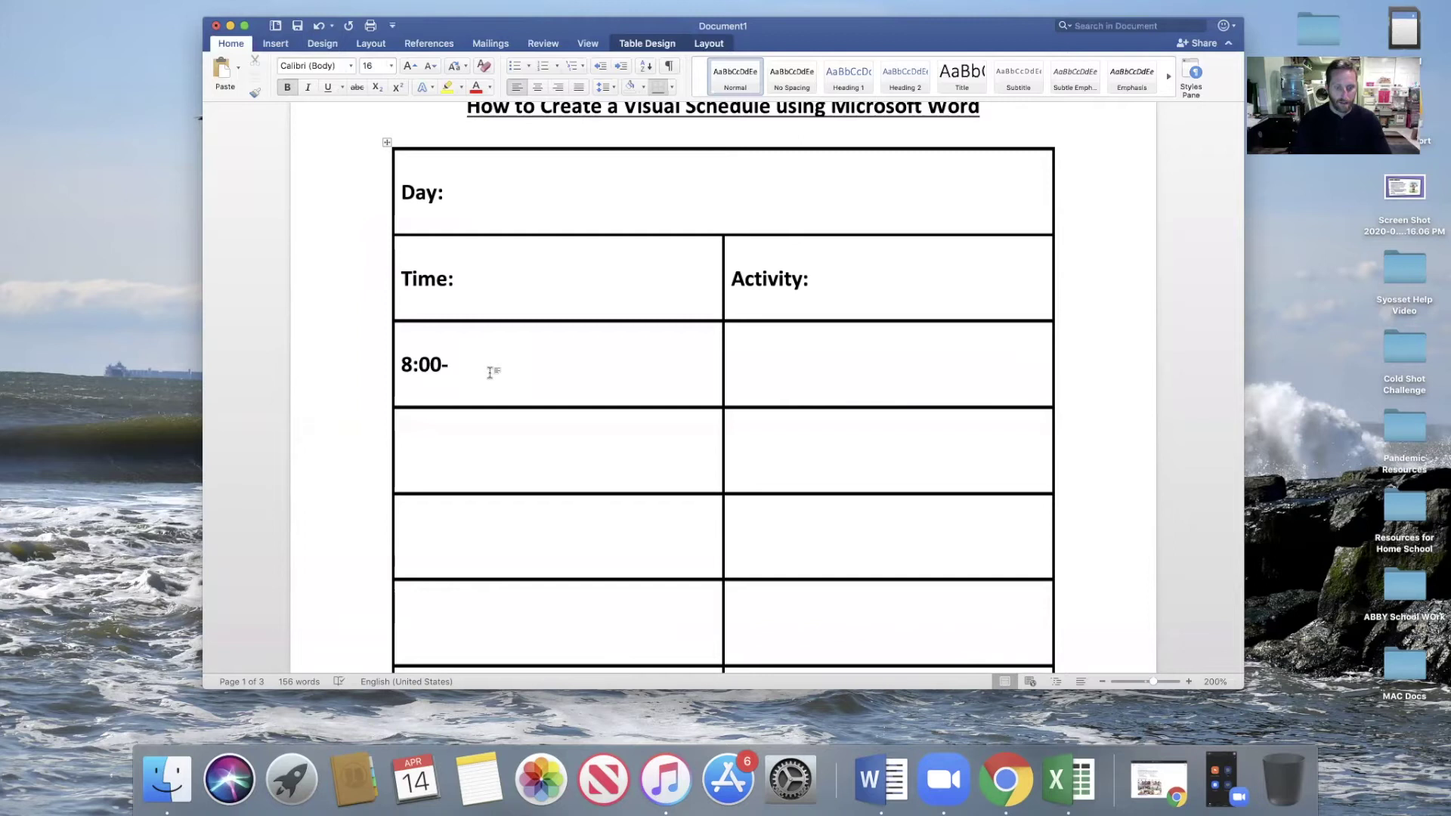
type("8:30")
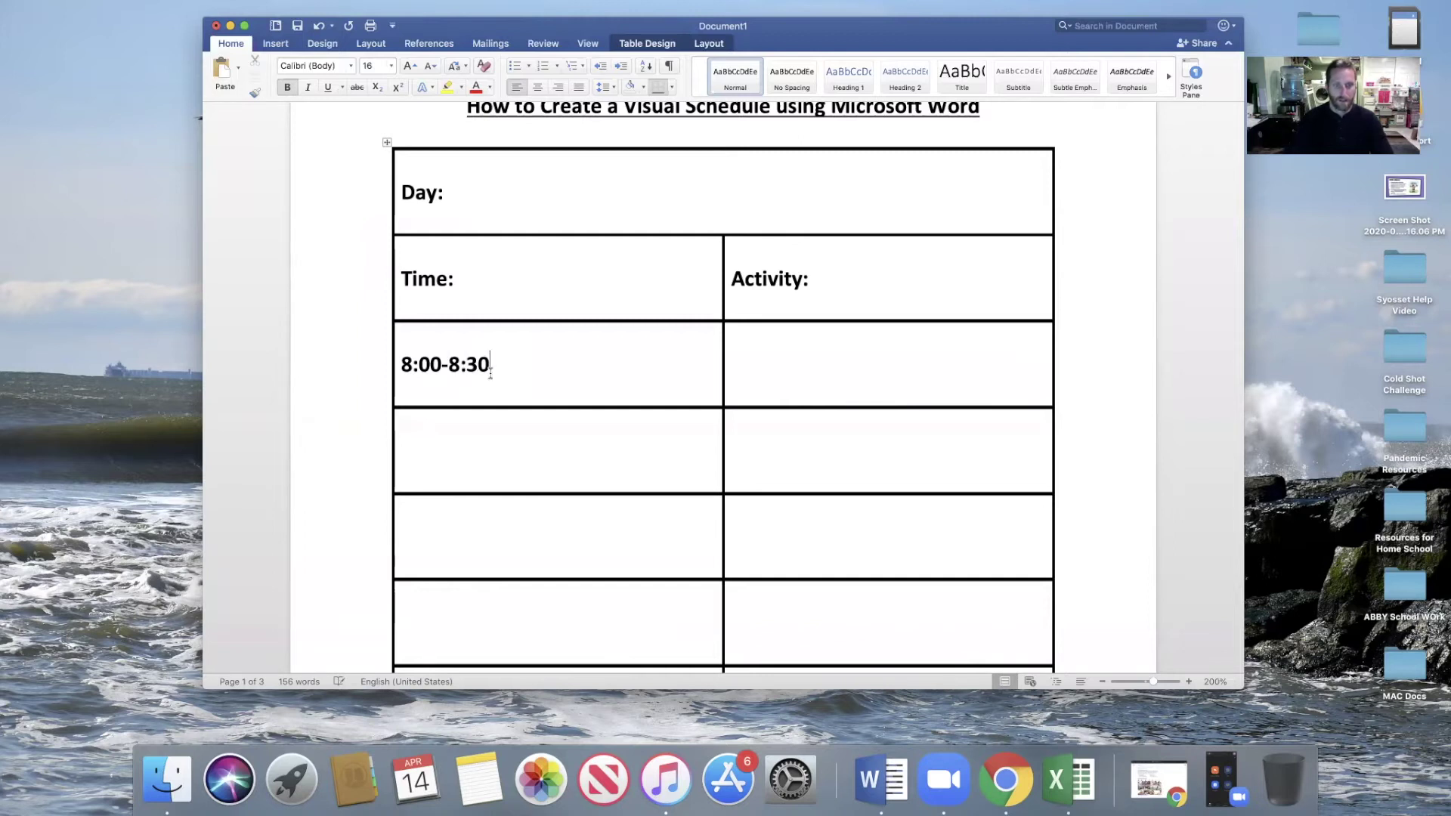
Enter "Make the Bed/Get Dressed" as the activity for the 8:00-8:30 slot
left_click(781, 363)
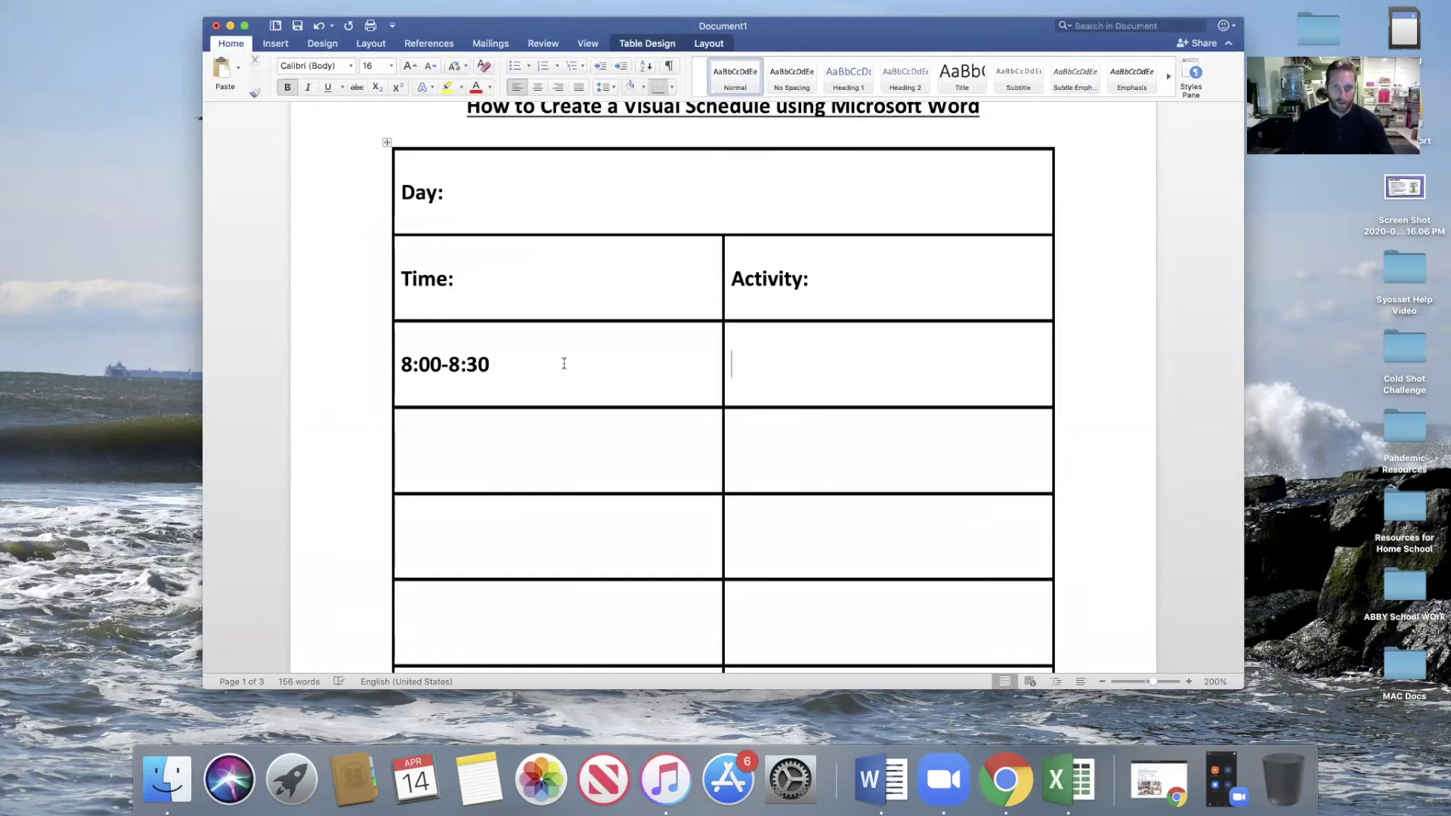
key("Tab")
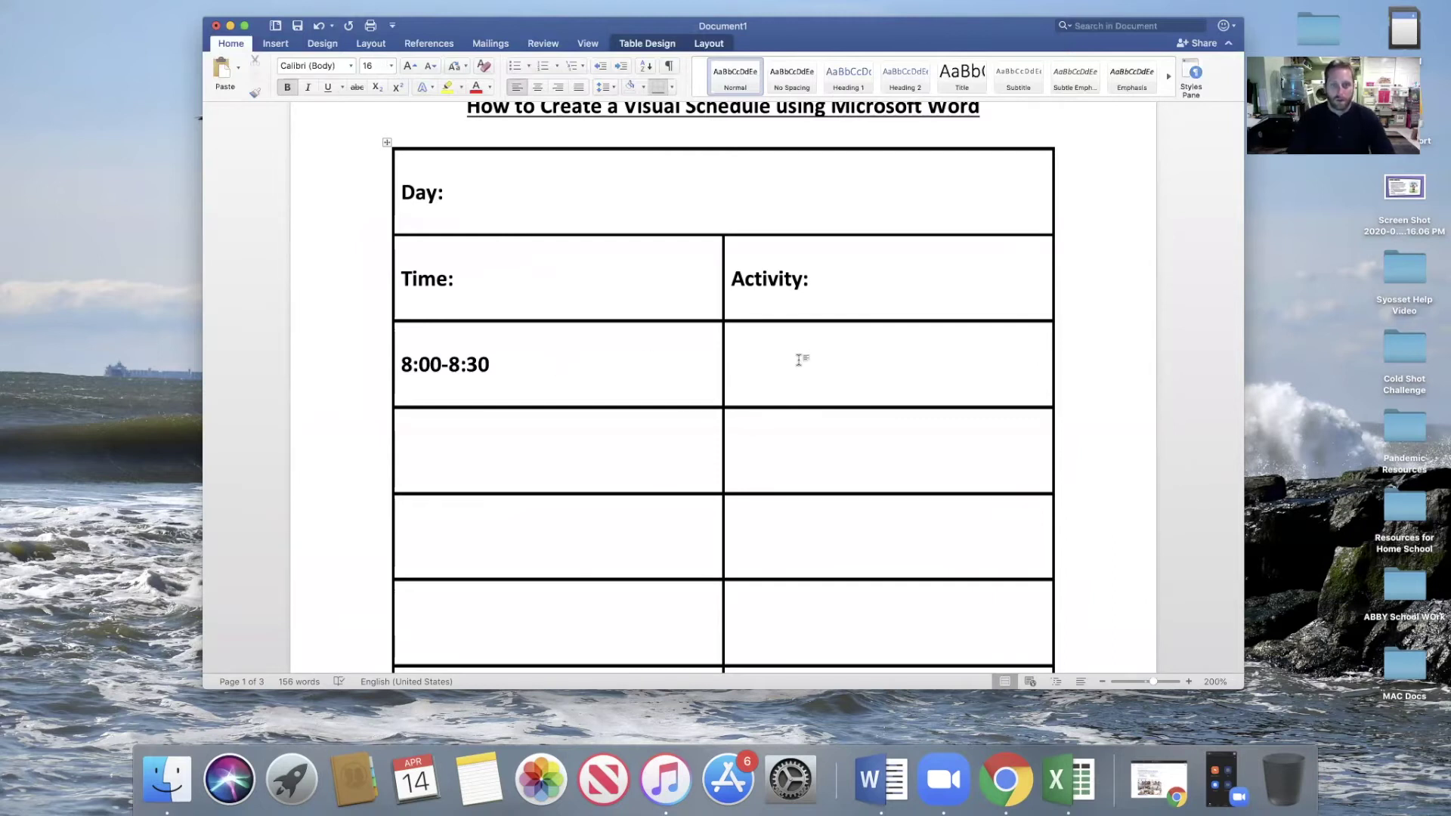
type("W")
key("BackSpace")
type("Make ")
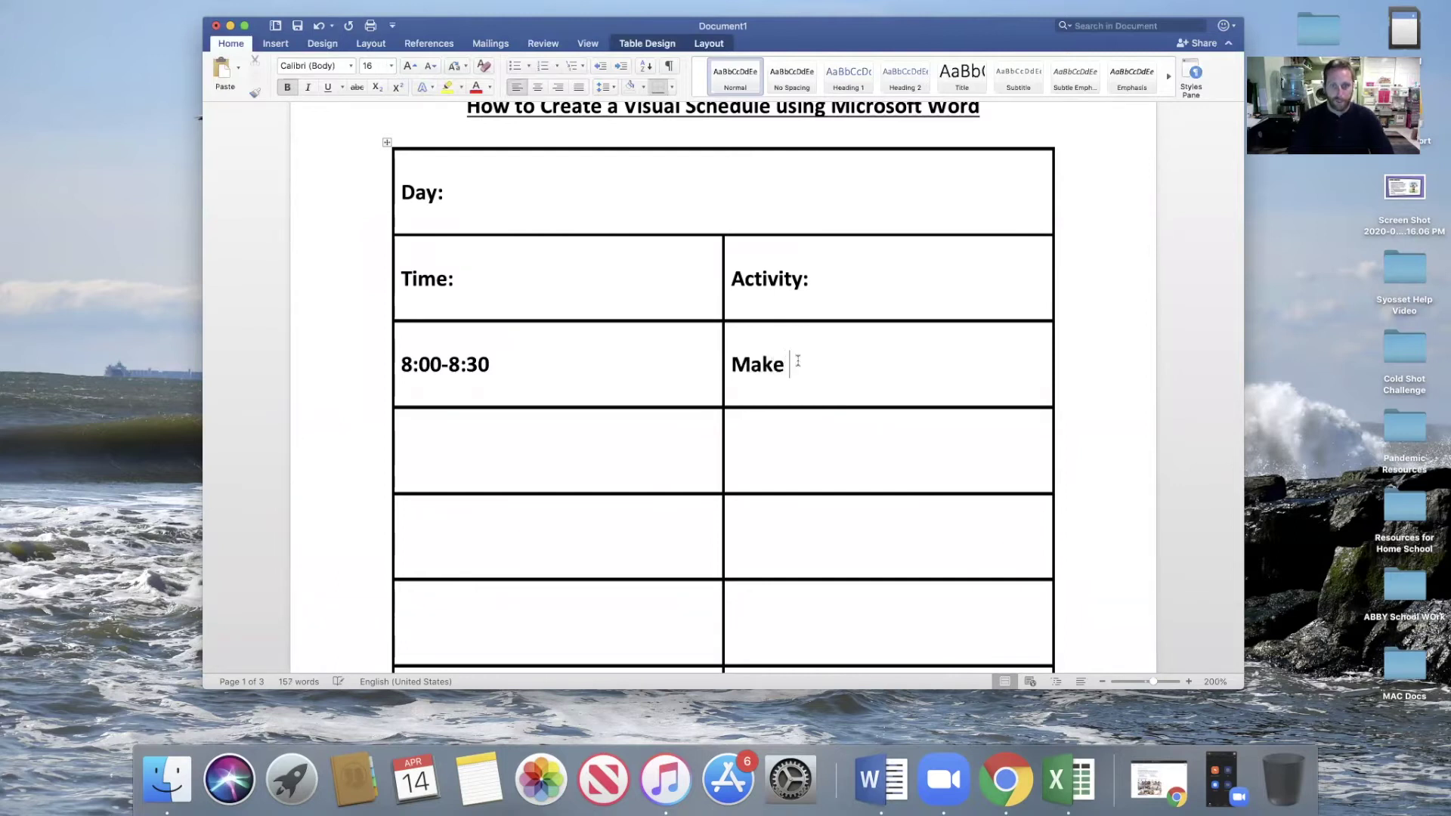
type("the Bed/")
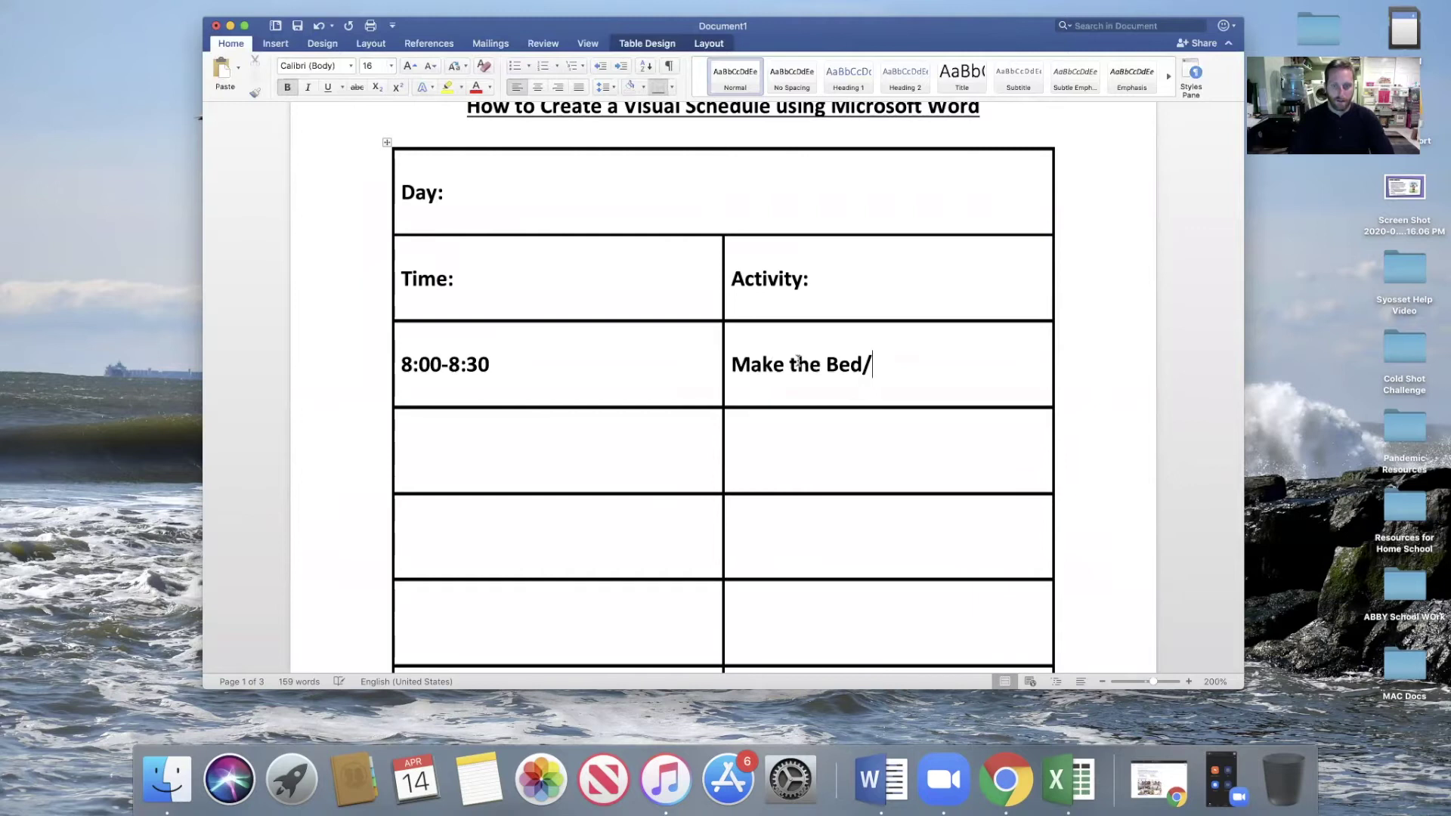
type("Get Dressed")
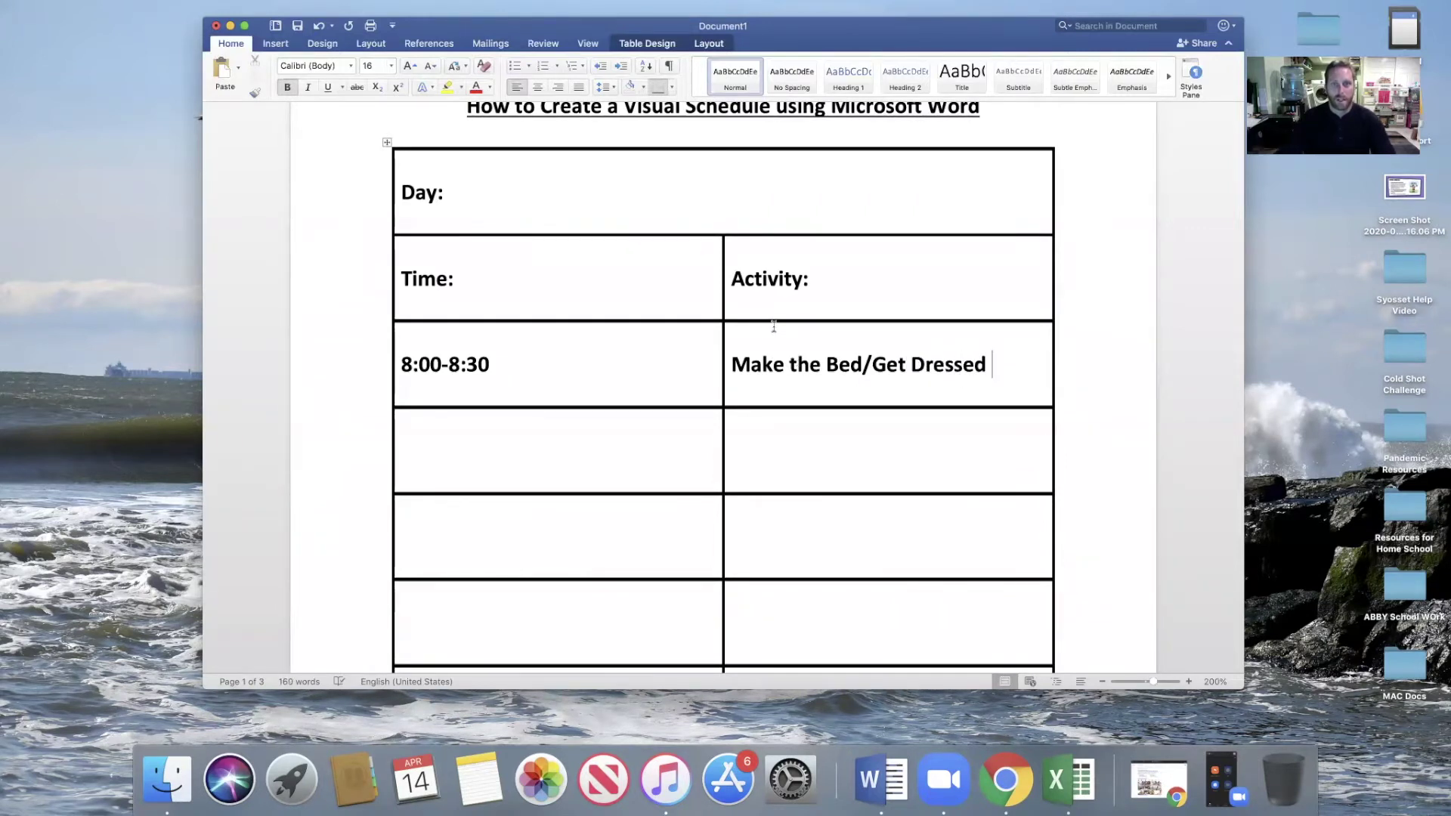
scroll(852, 383, "down", 10)
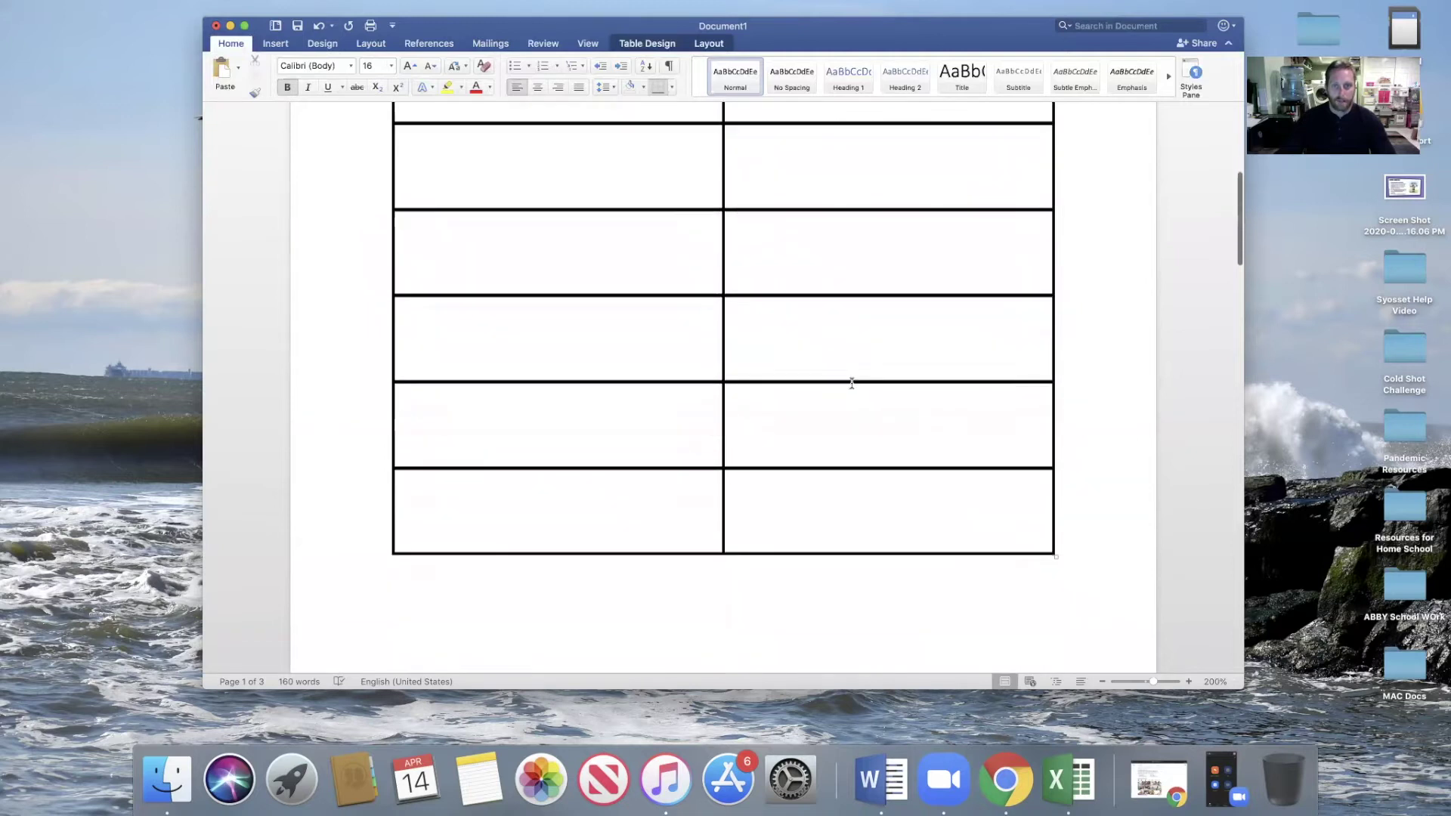
Review the "What should be on the schedule?" guidelines below the table, covering independent tasks, academics and movement breaks
scroll(852, 383, "down", 3)
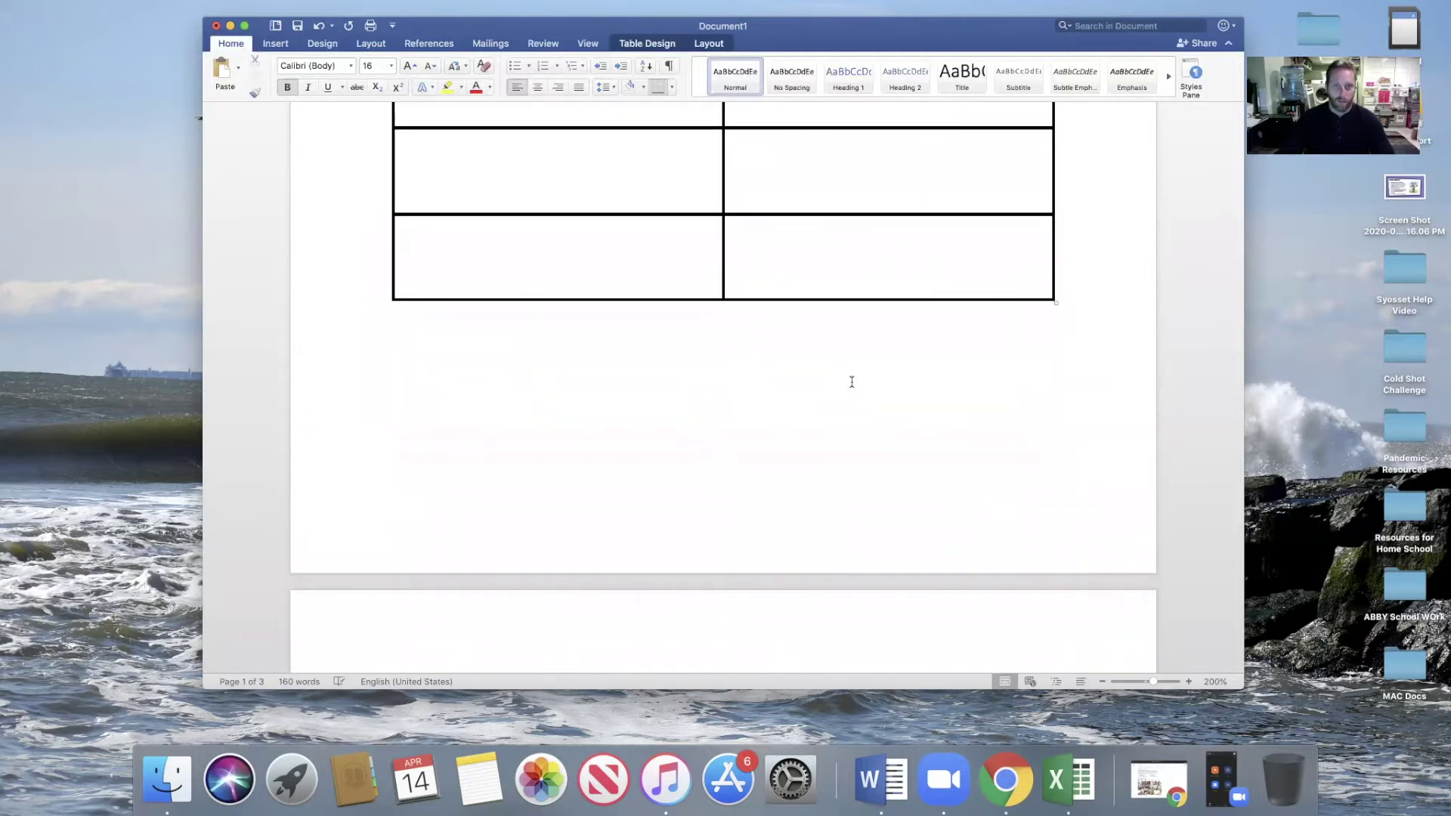
scroll(852, 381, "down", 10)
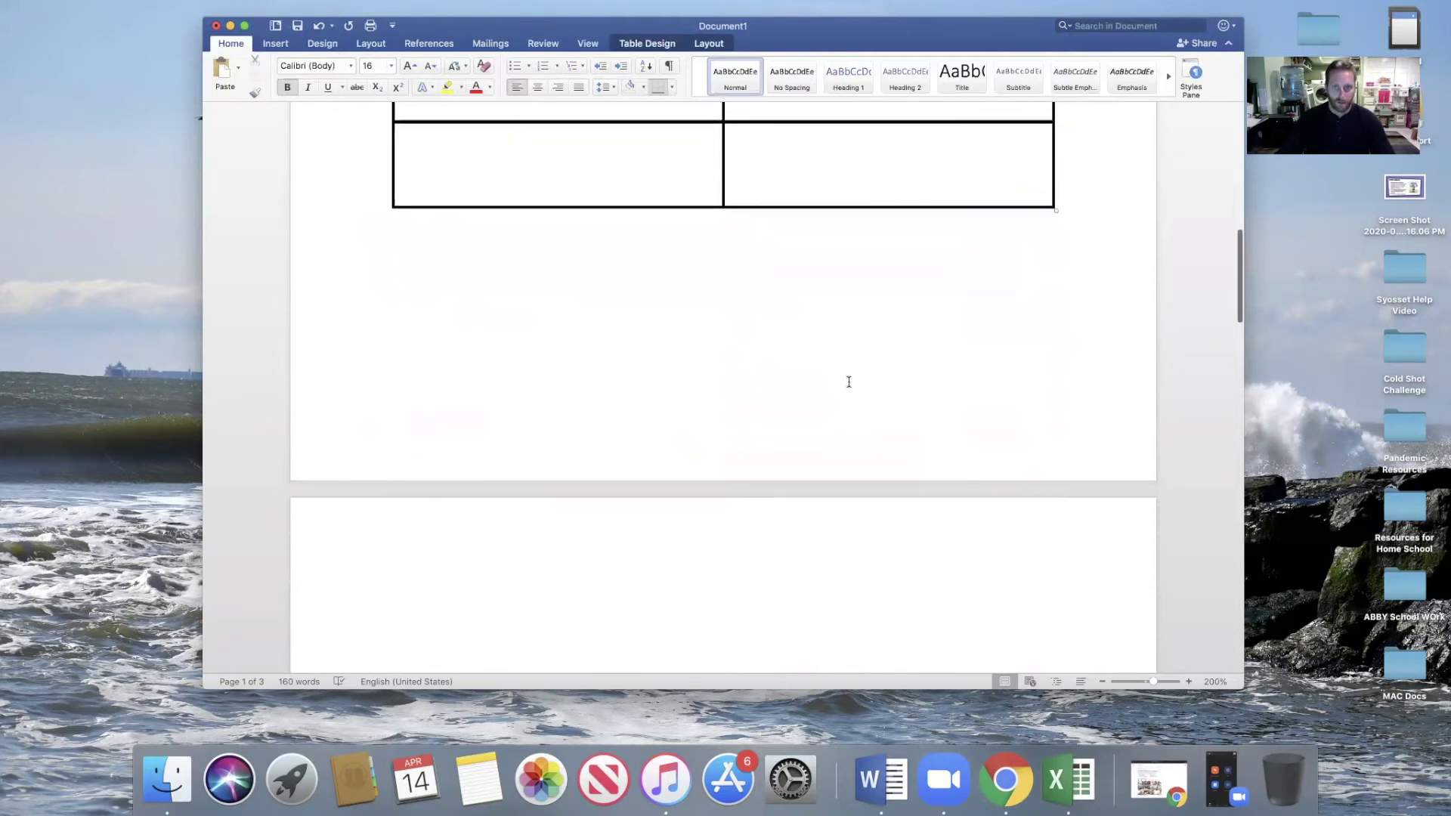
scroll(849, 382, "down", 10)
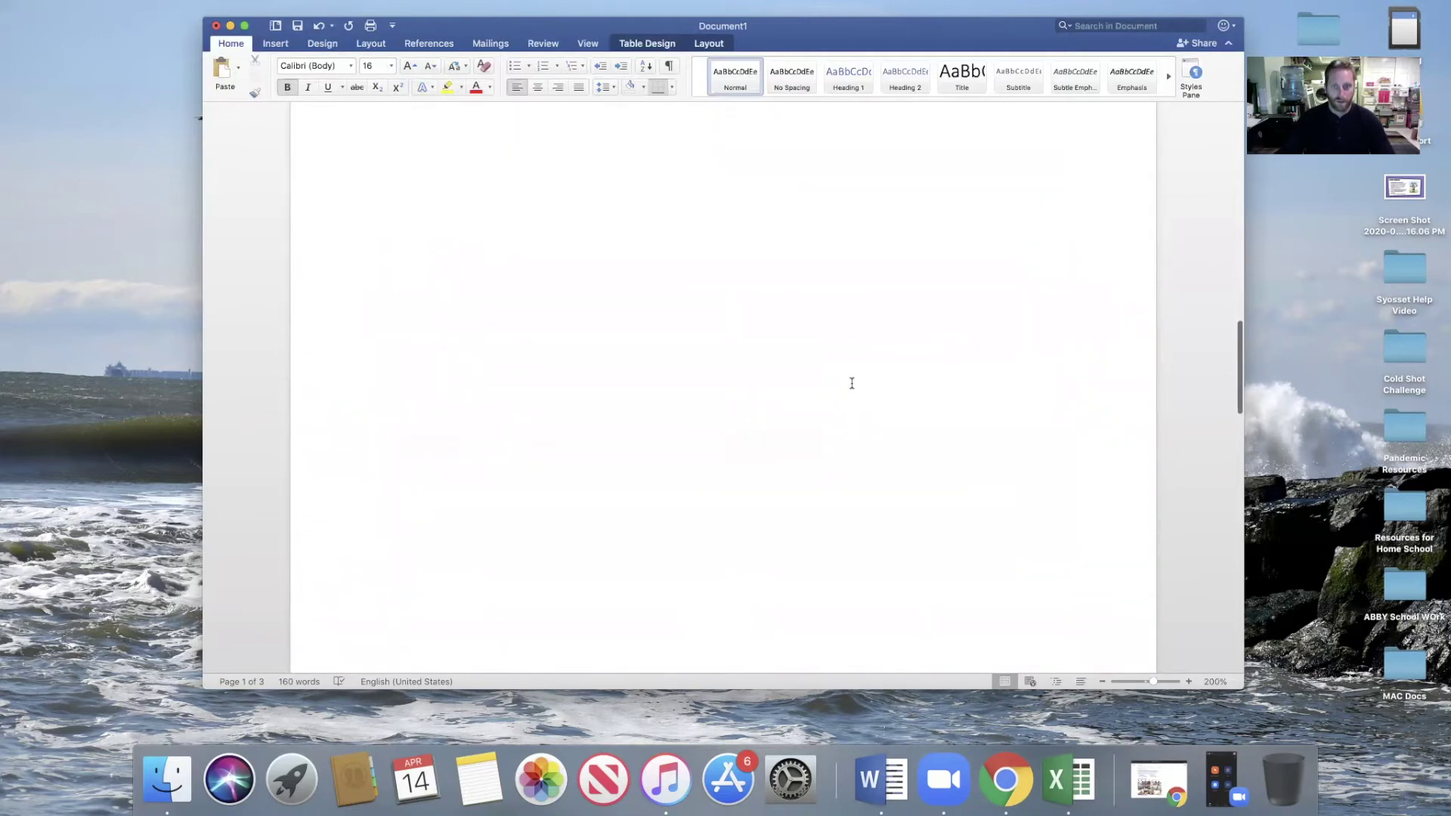
left_click(615, 393)
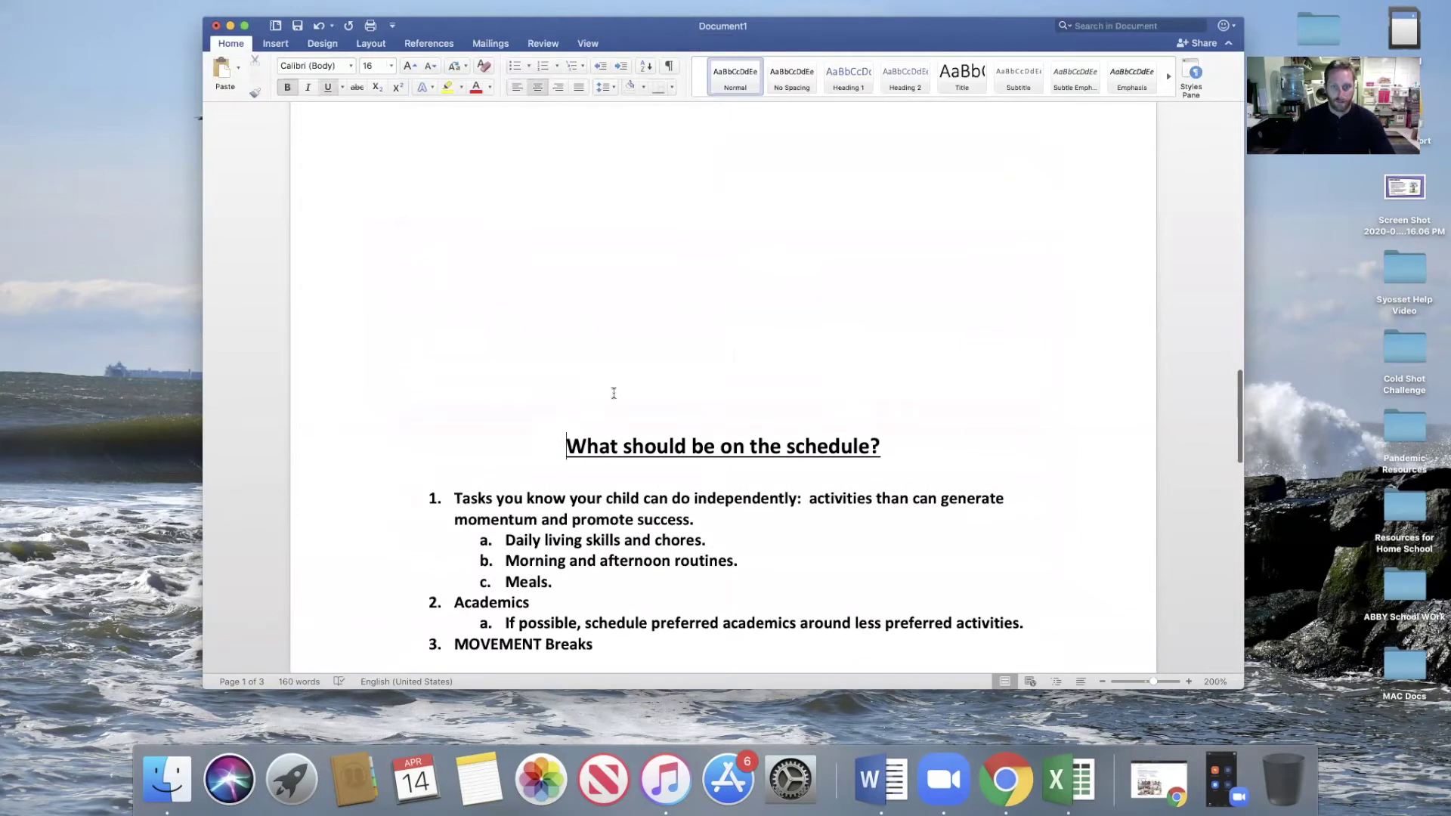
scroll(629, 310, "down", 1)
scroll(804, 286, "down", 7)
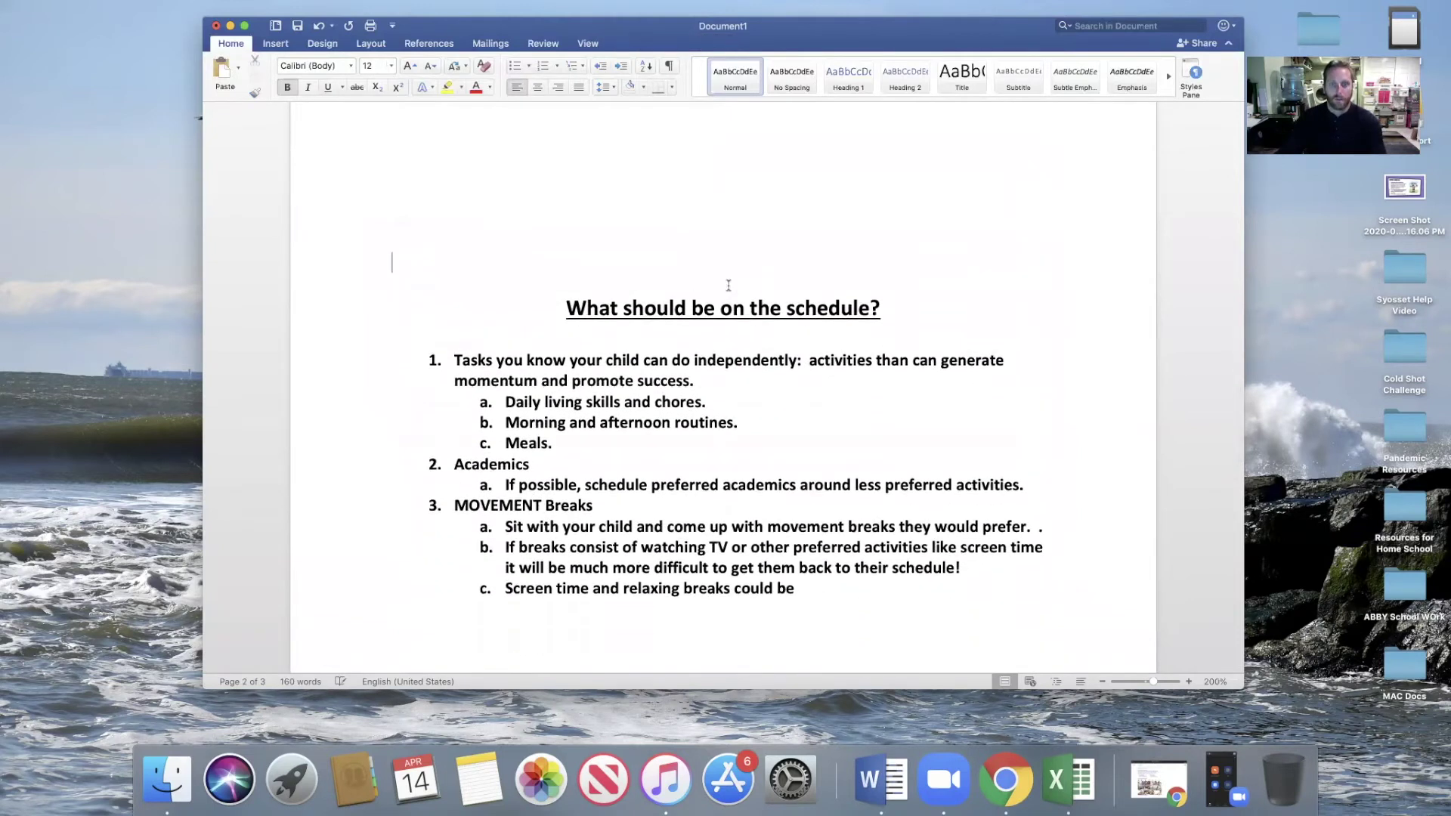
scroll(791, 289, "up", 3)
scroll(788, 331, "down", 1)
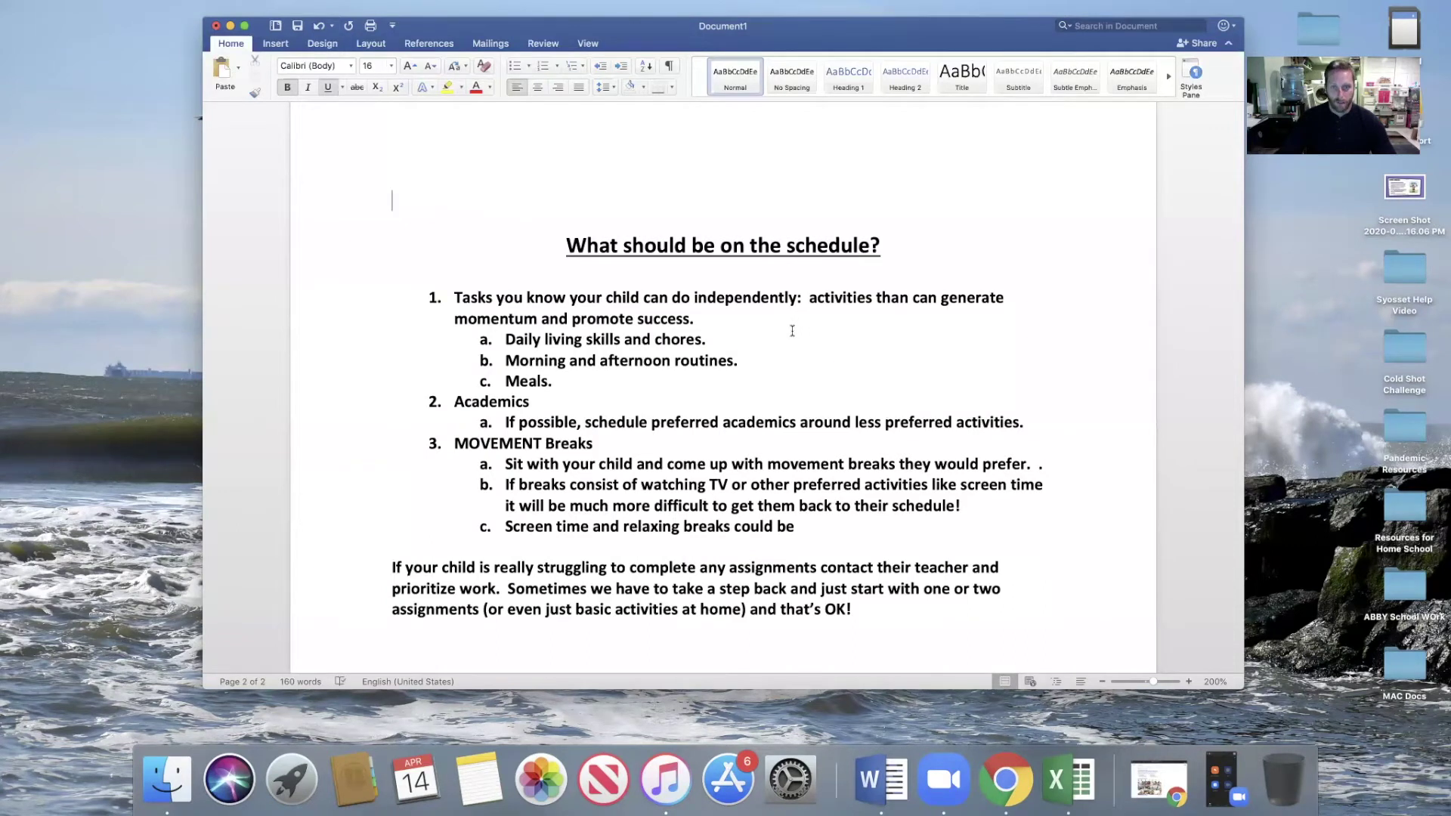
scroll(791, 331, "up", 15)
scroll(797, 331, "down", 3)
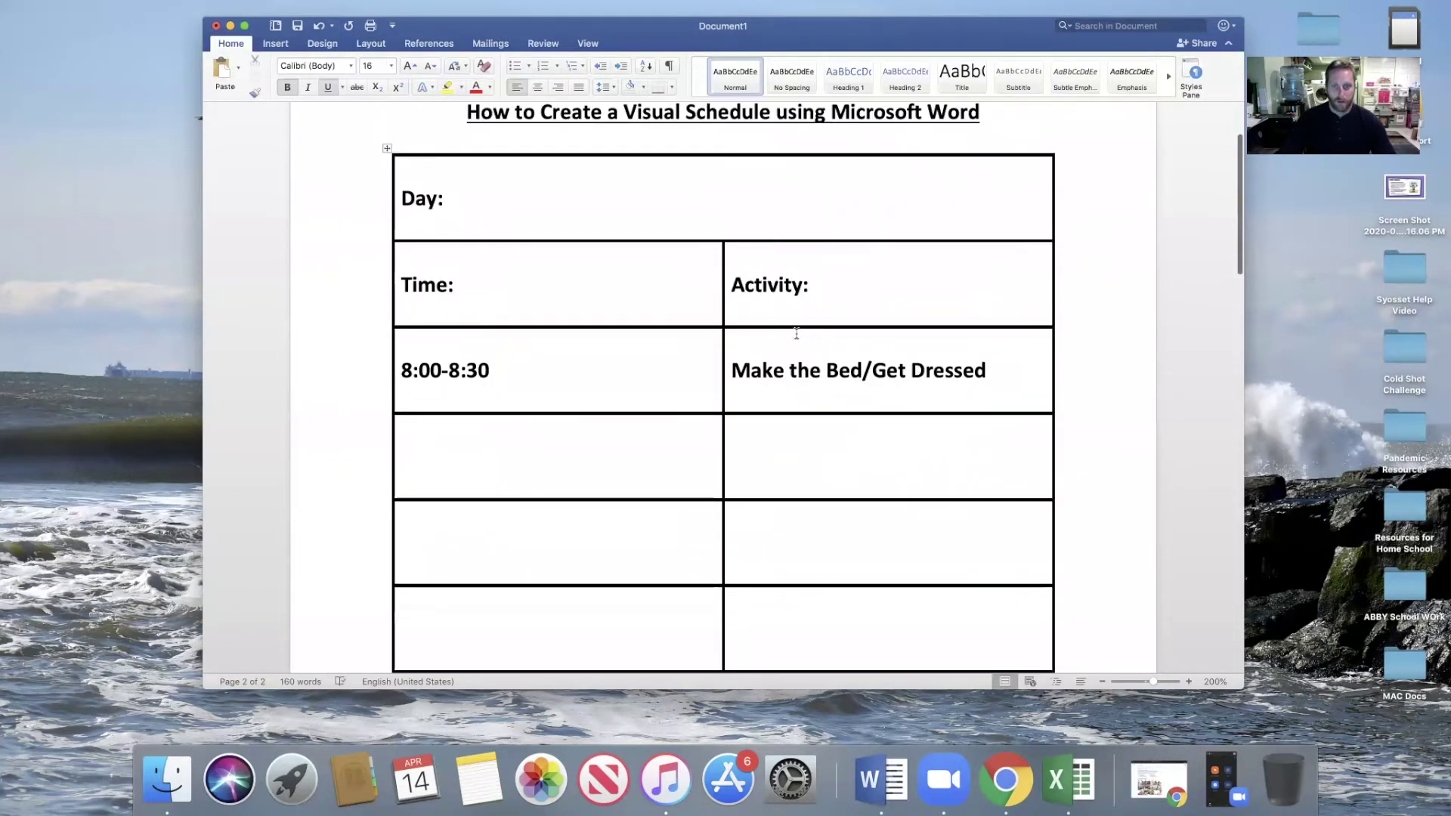
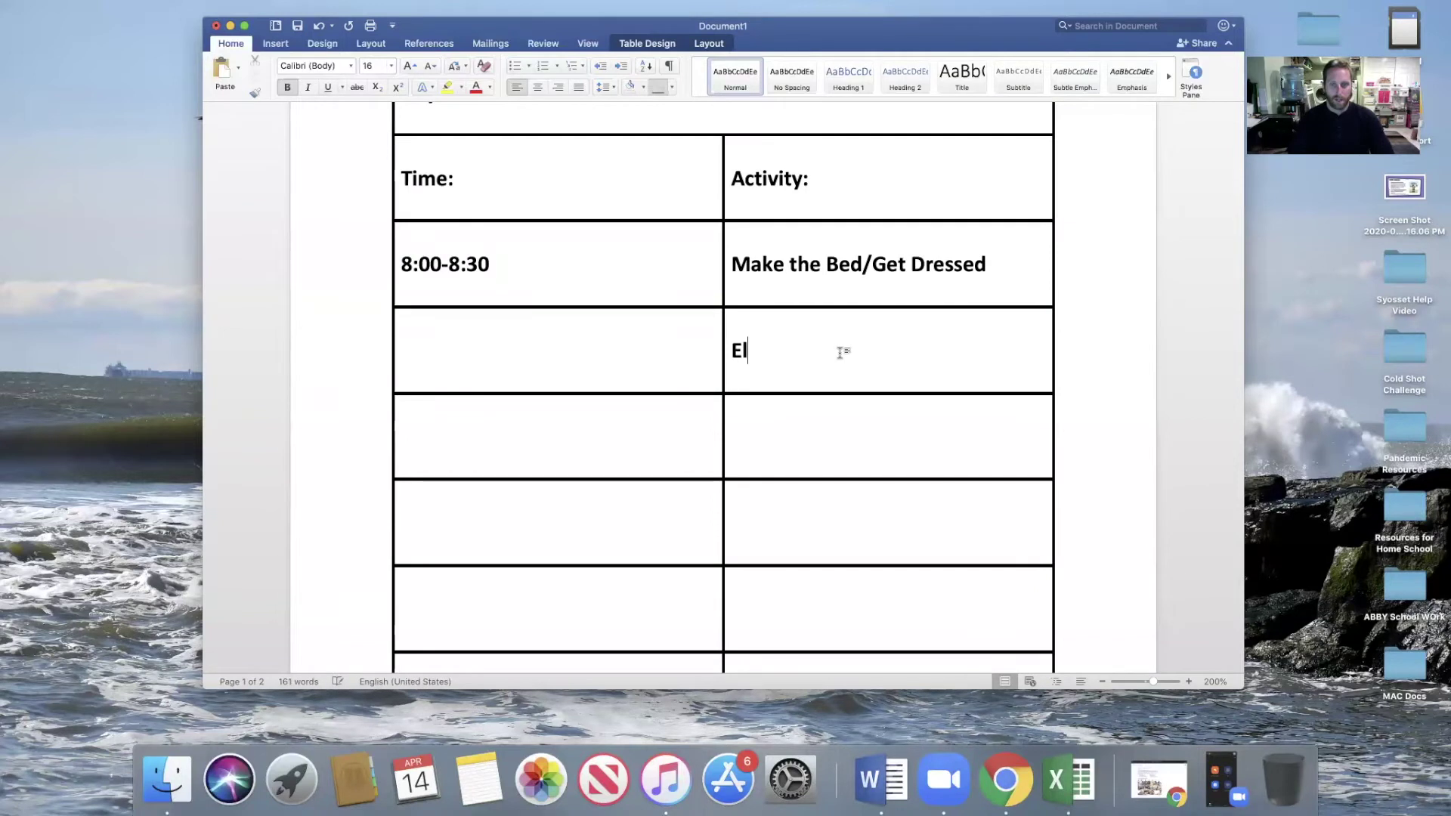
Enter "ELA" as the activity below "Make the Bed/Get Dressed" and "Break" as the activity in the row after it
key("Tab")
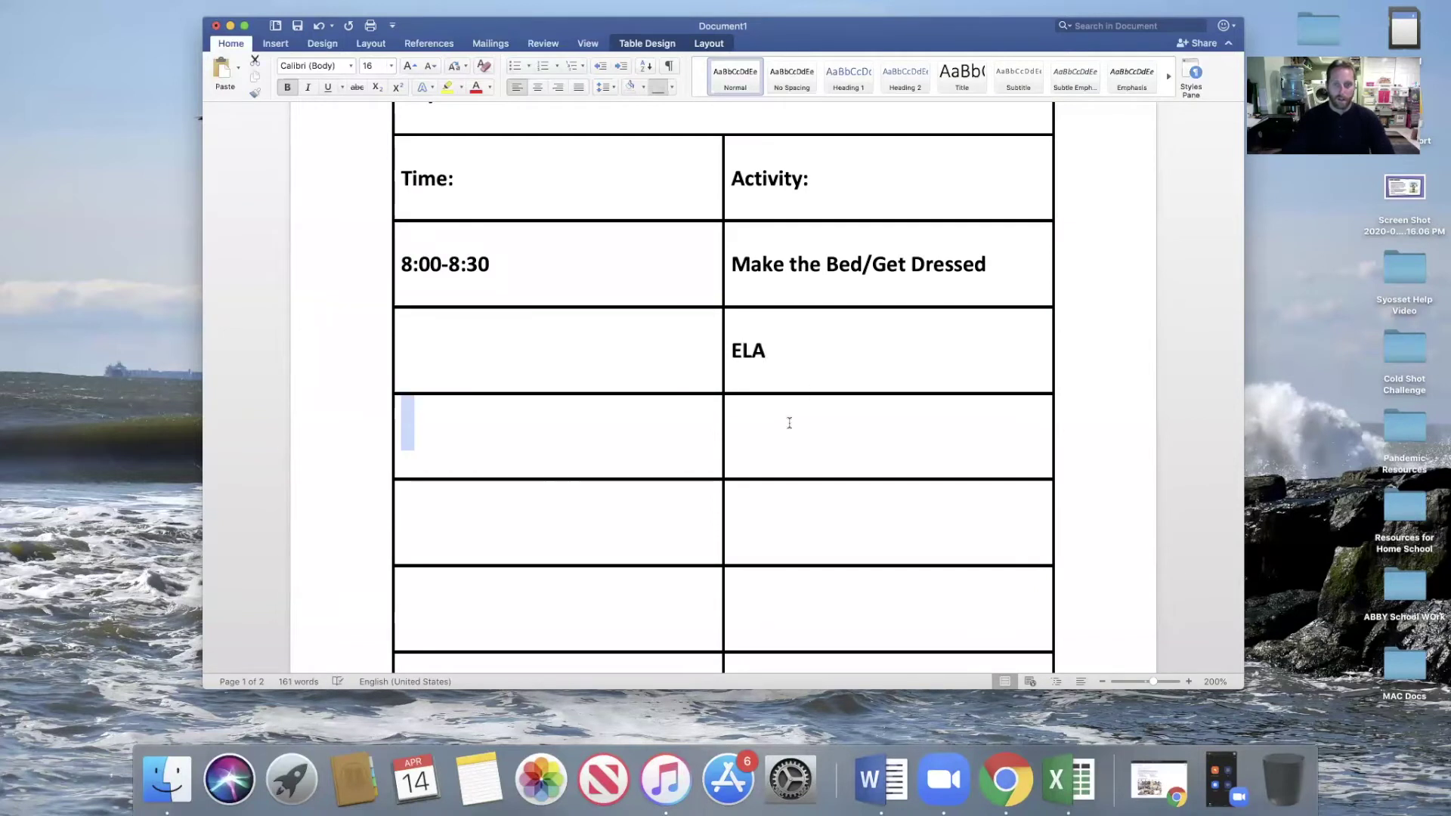
left_click(740, 447)
type("Breeak")
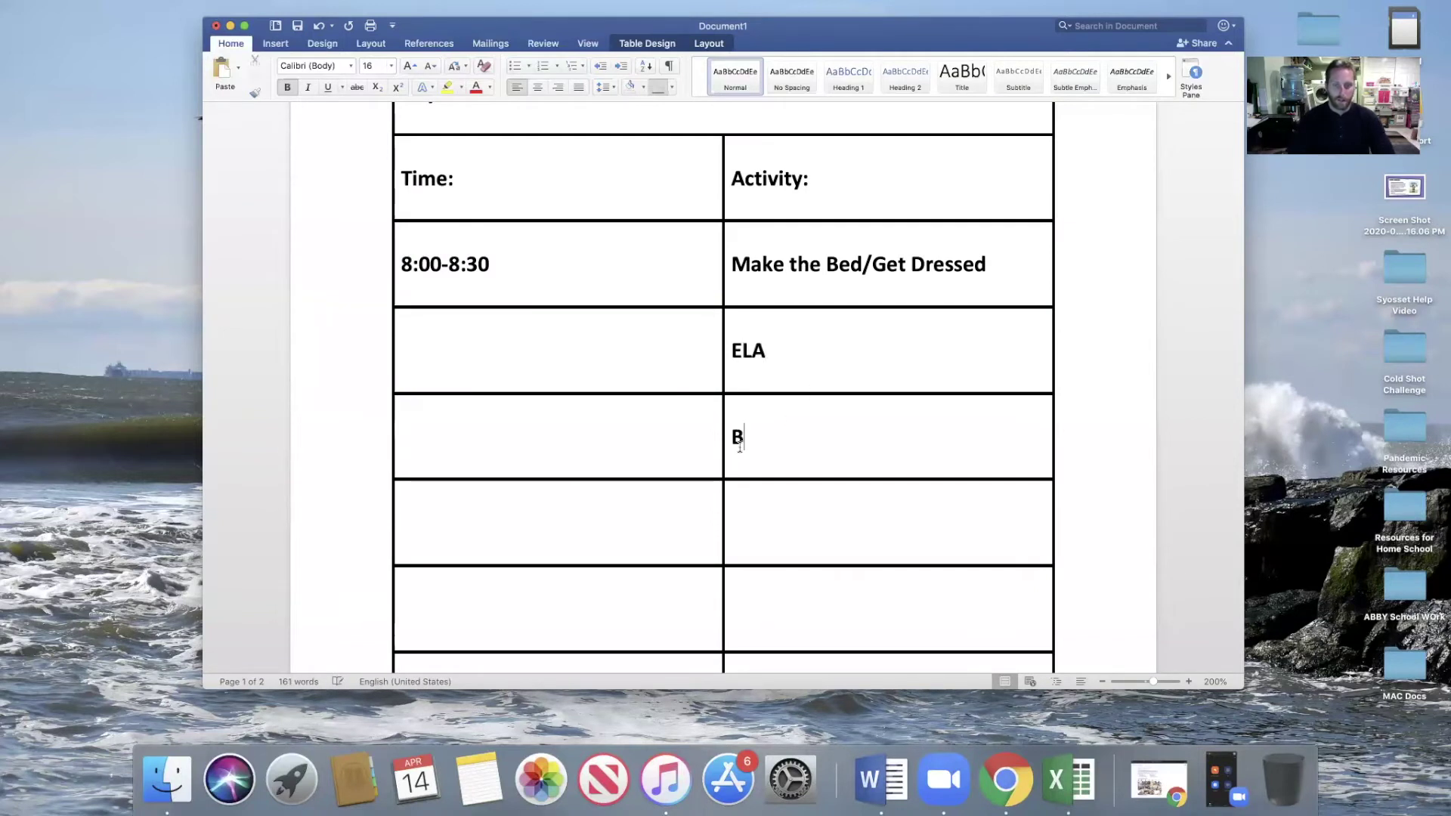
key("BackSpace")
key("BackSpace")
key("BackSpace")
type("ak")
Complete item c under "MOVEMENT Breaks" so it reads "Screen time and relaxing breaks could be included."
scroll(740, 446, "down", 2)
scroll(740, 447, "down", 15)
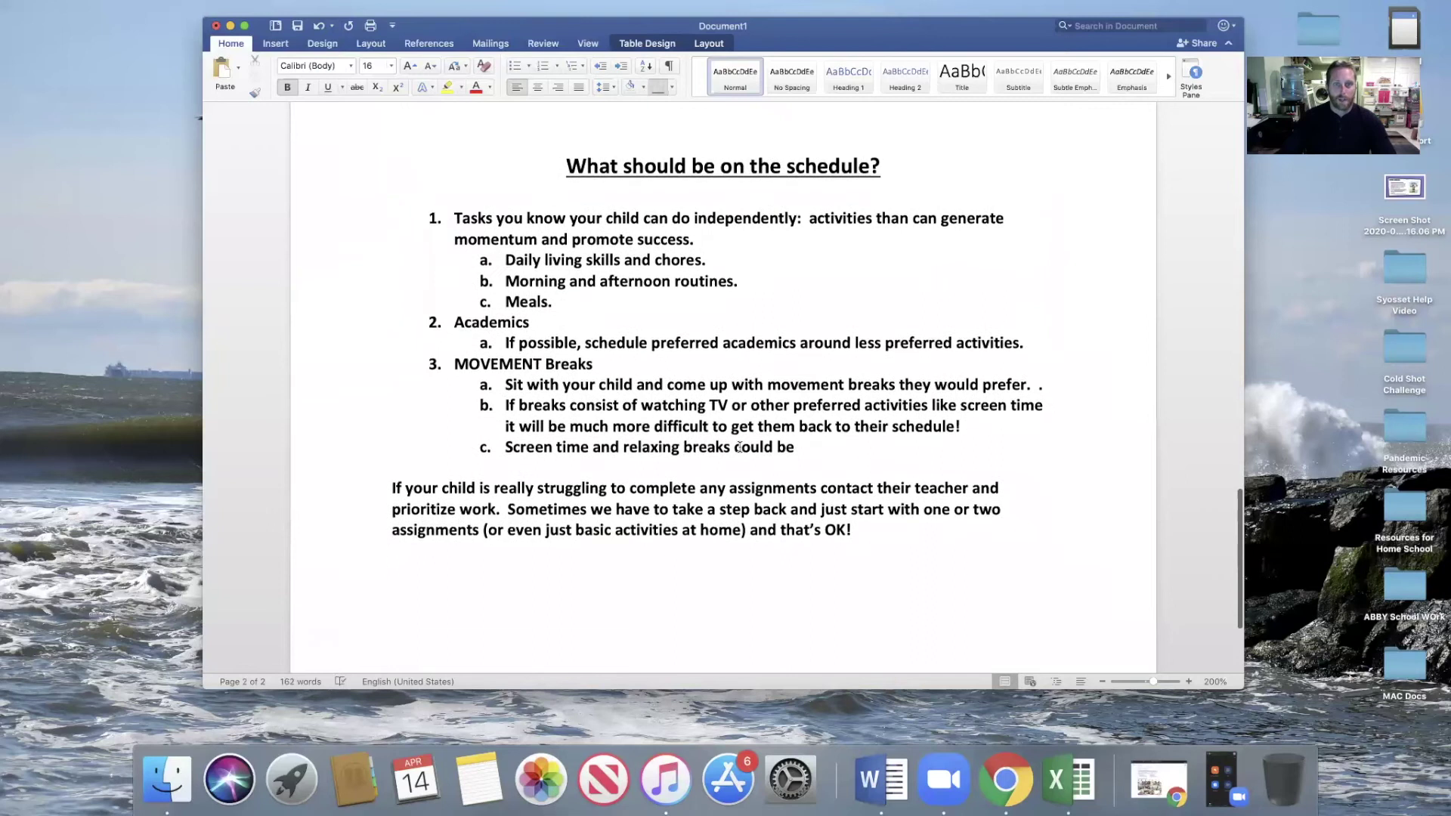
scroll(907, 363, "down", 2)
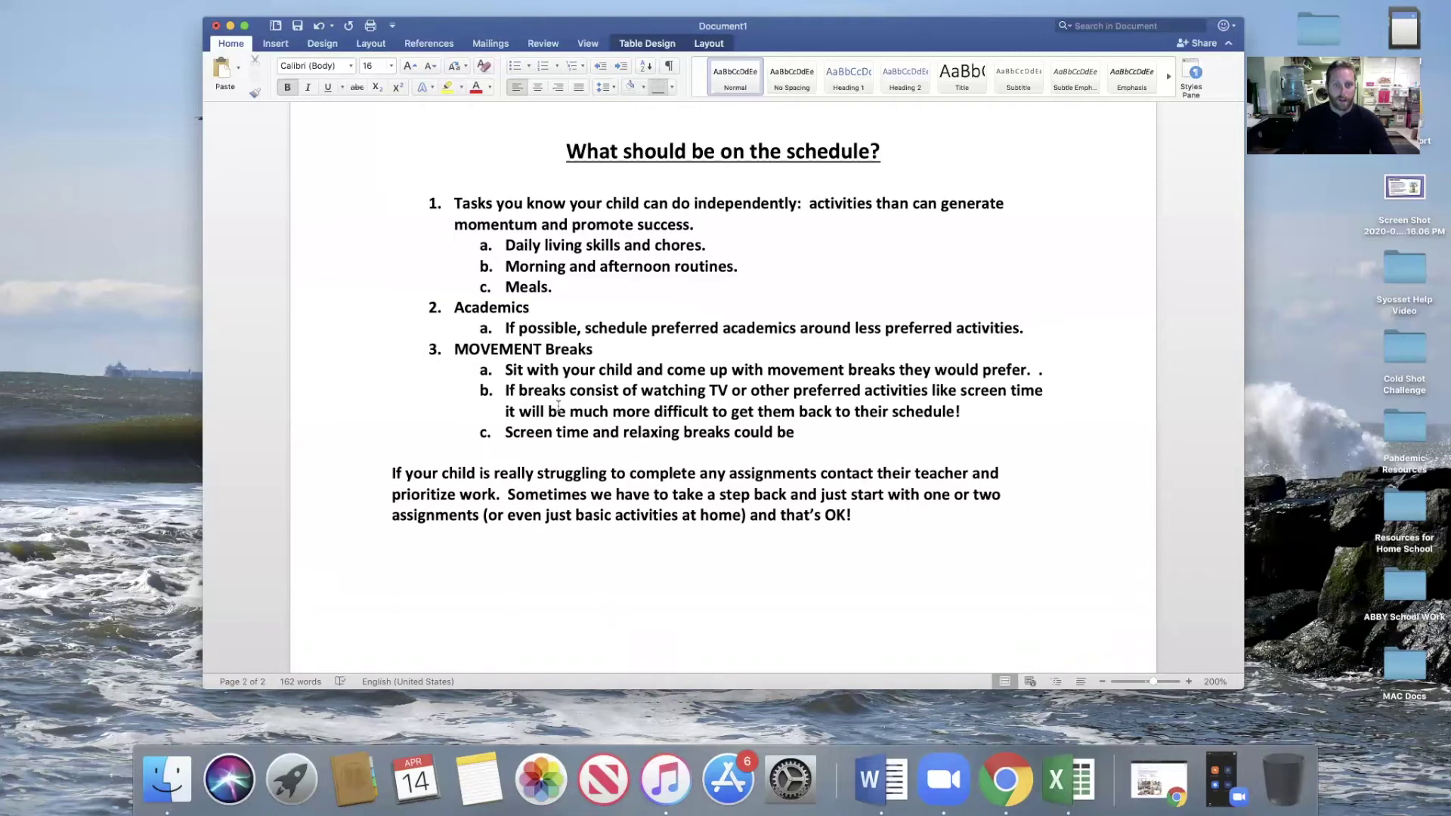
left_click(801, 436)
type("i")
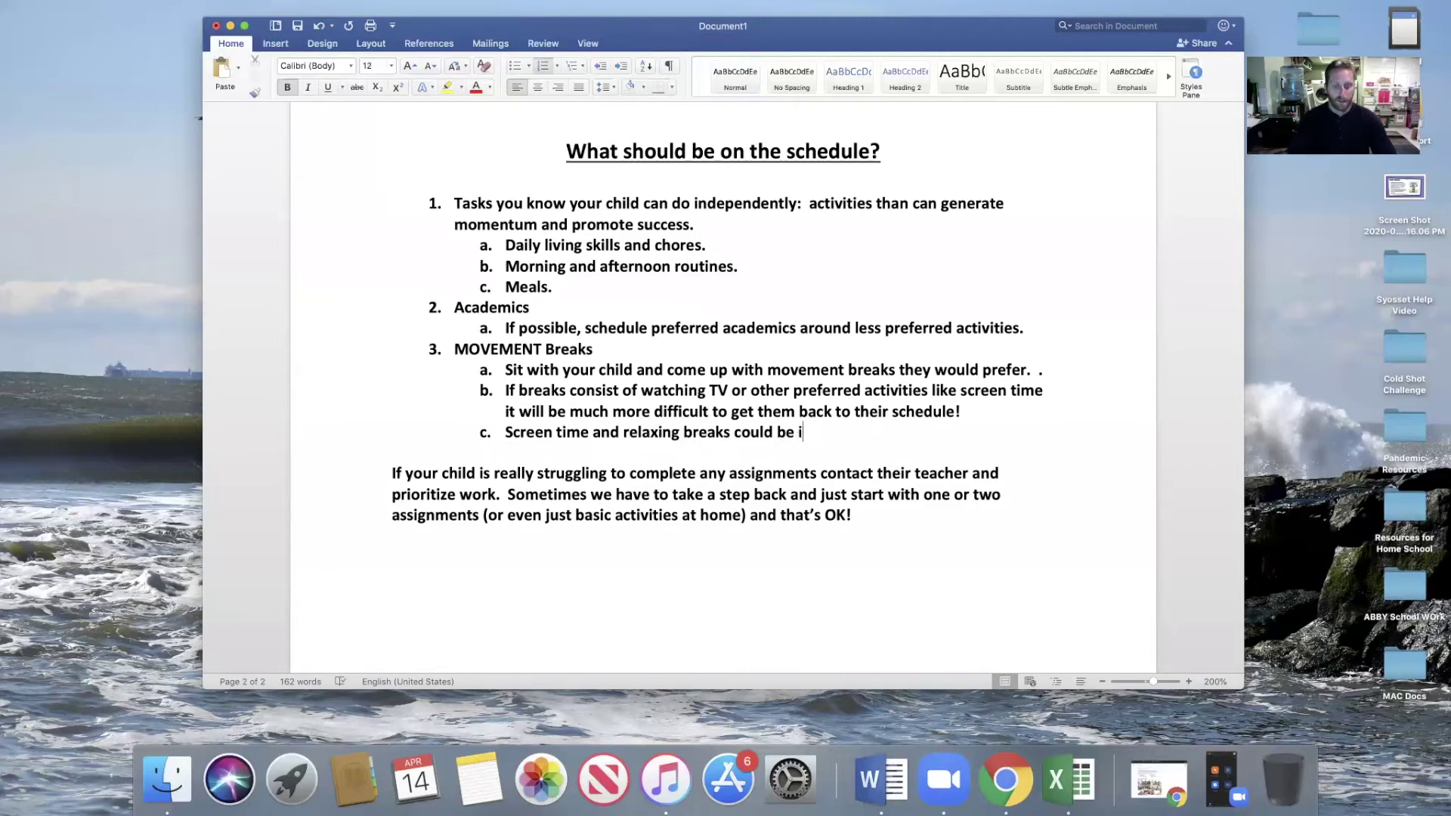
type("ncluded.")
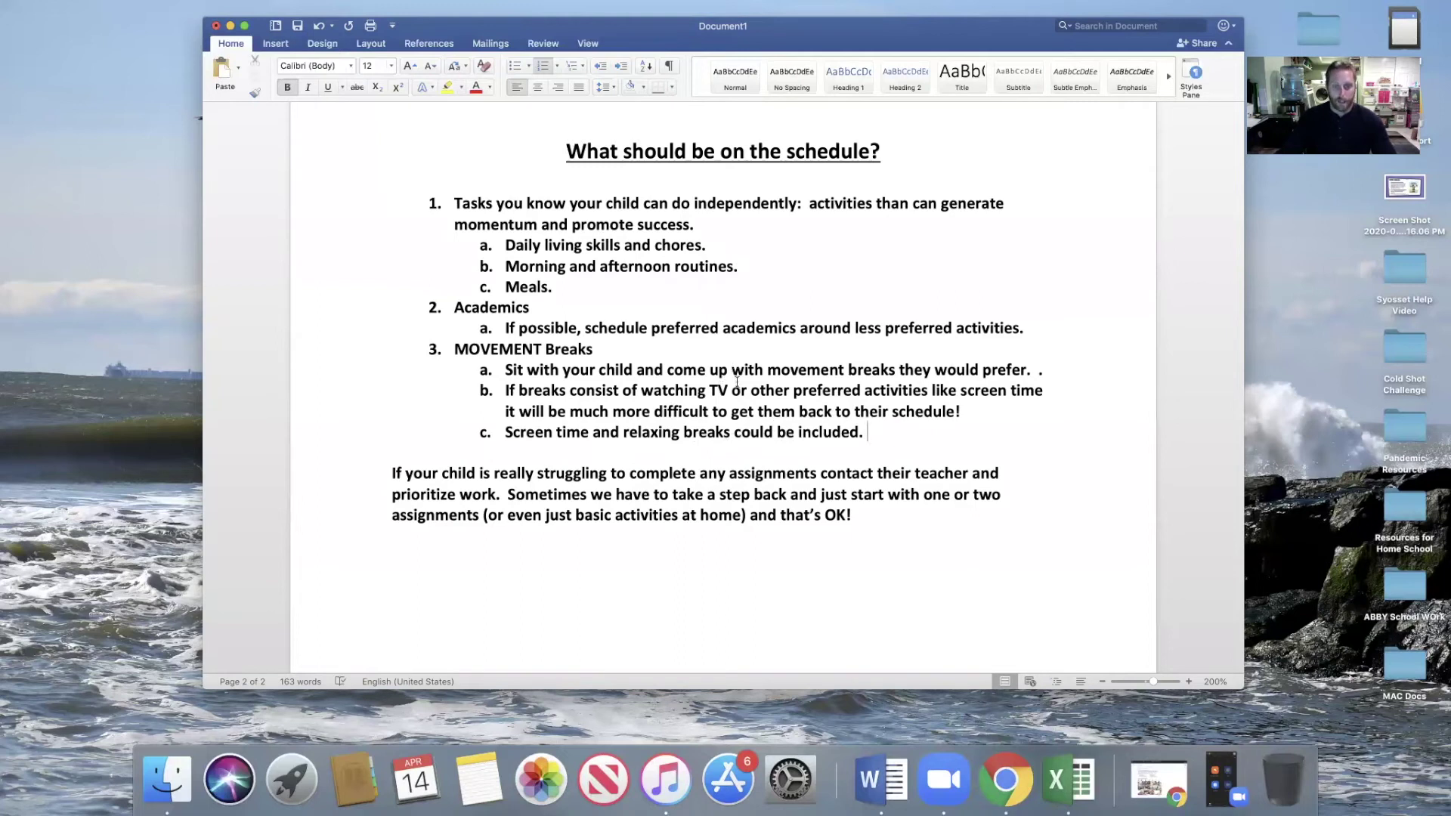
Read through the schedule guidelines and the closing note about contacting the teacher and prioritizing work
scroll(799, 530, "down", 2)
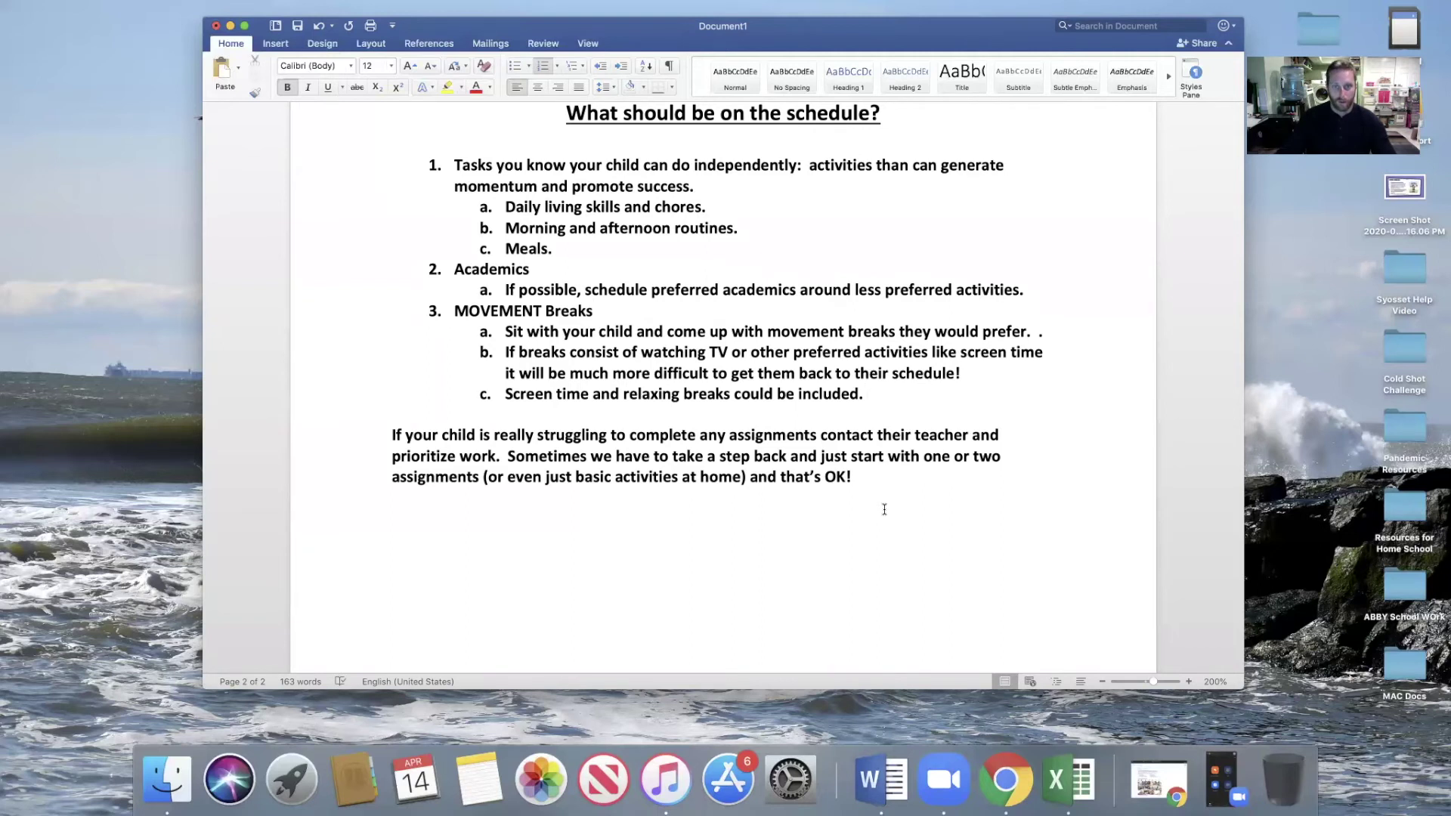
scroll(892, 373, "up", 1)
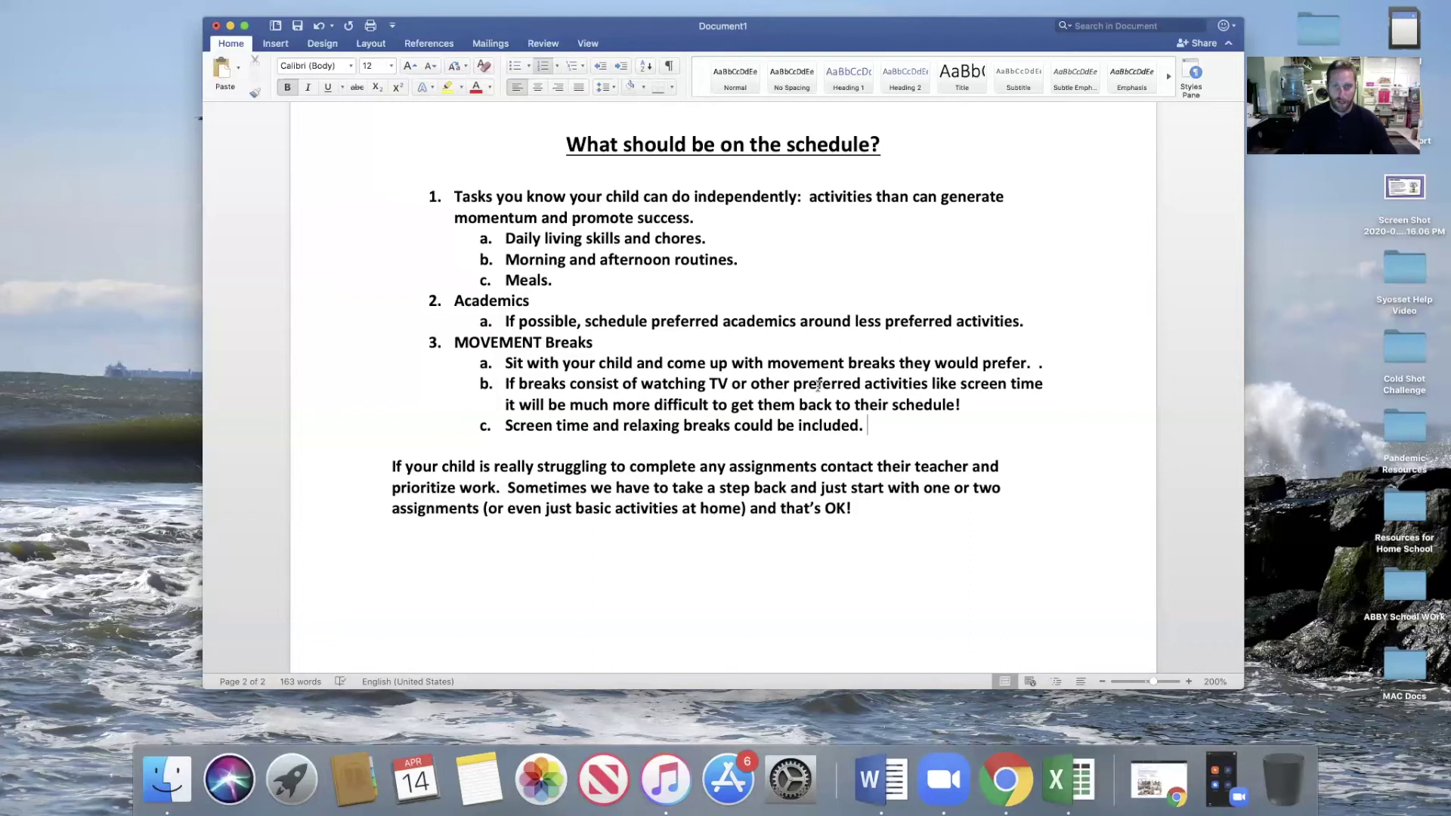
scroll(831, 382, "up", 4)
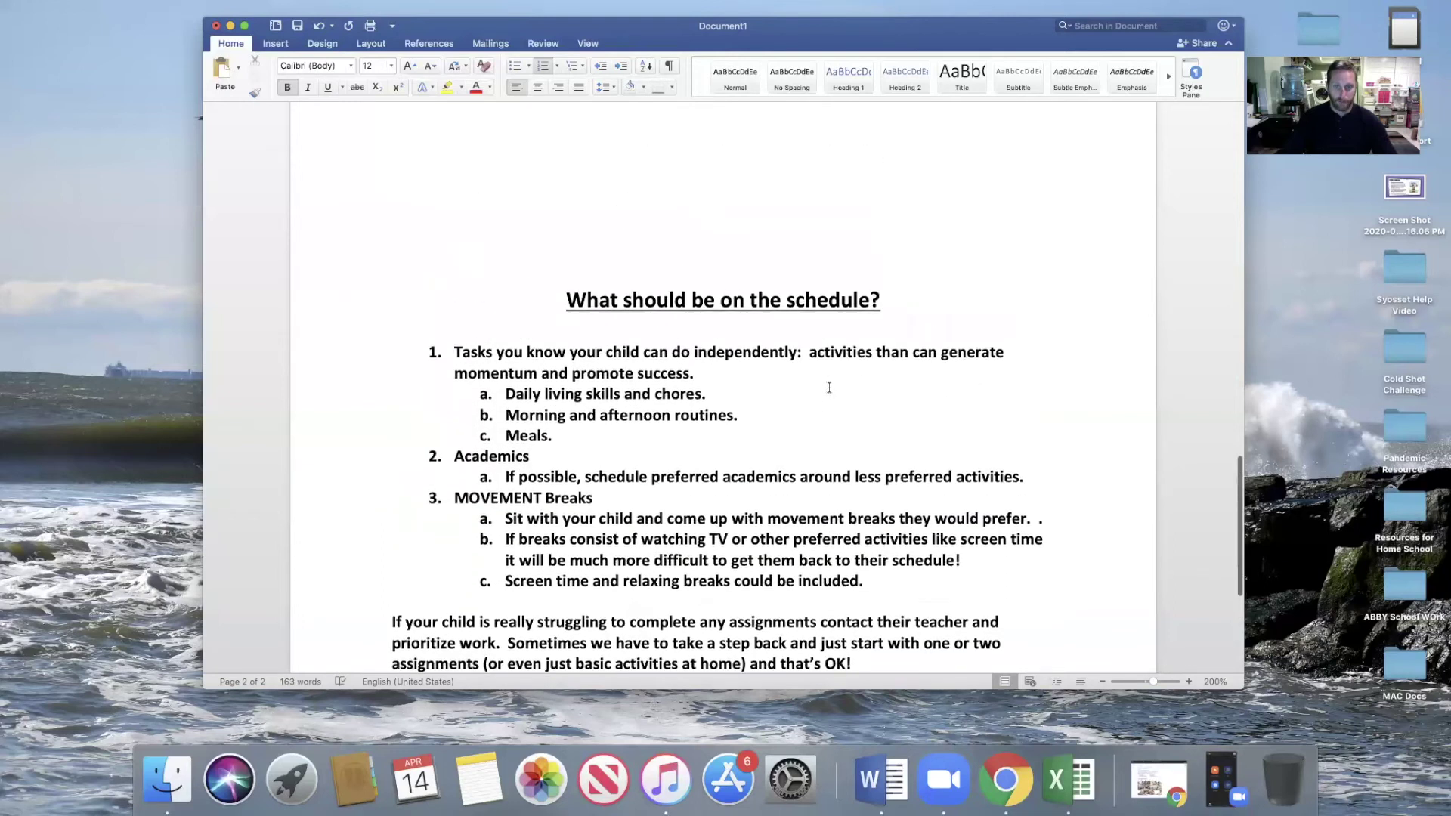
scroll(829, 387, "down", 2)
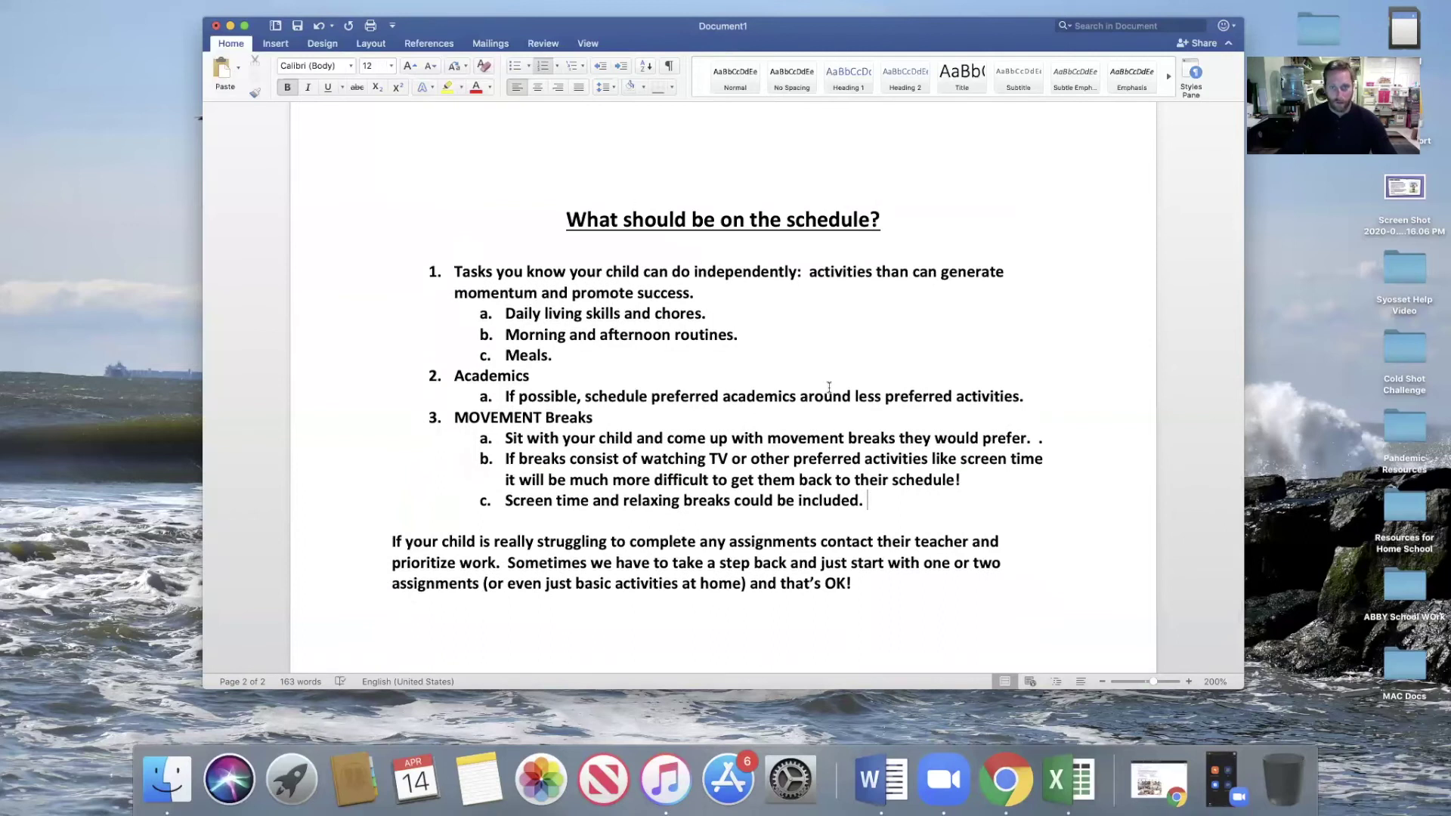
scroll(846, 365, "up", 1)
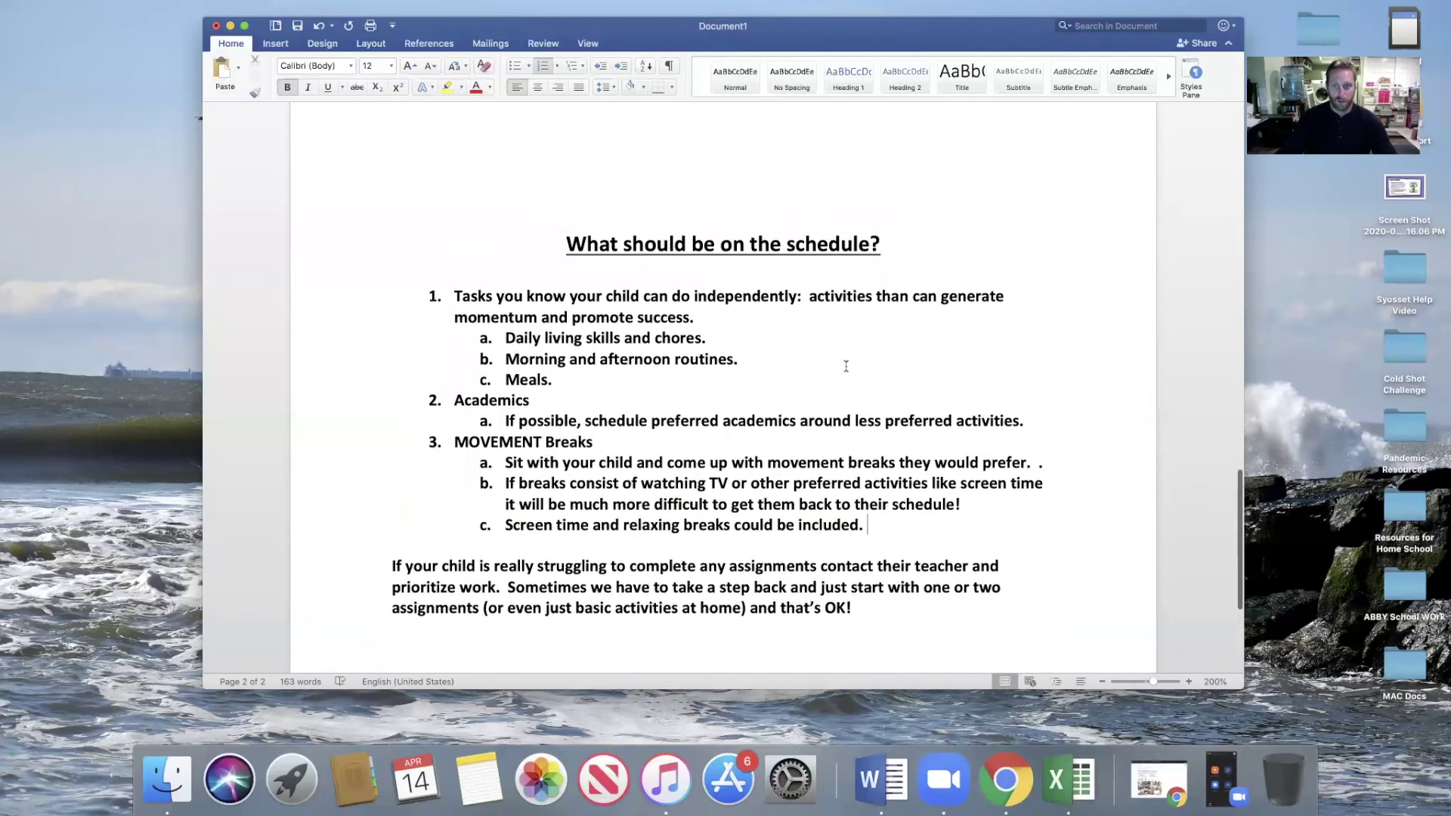
scroll(846, 366, "up", 1)
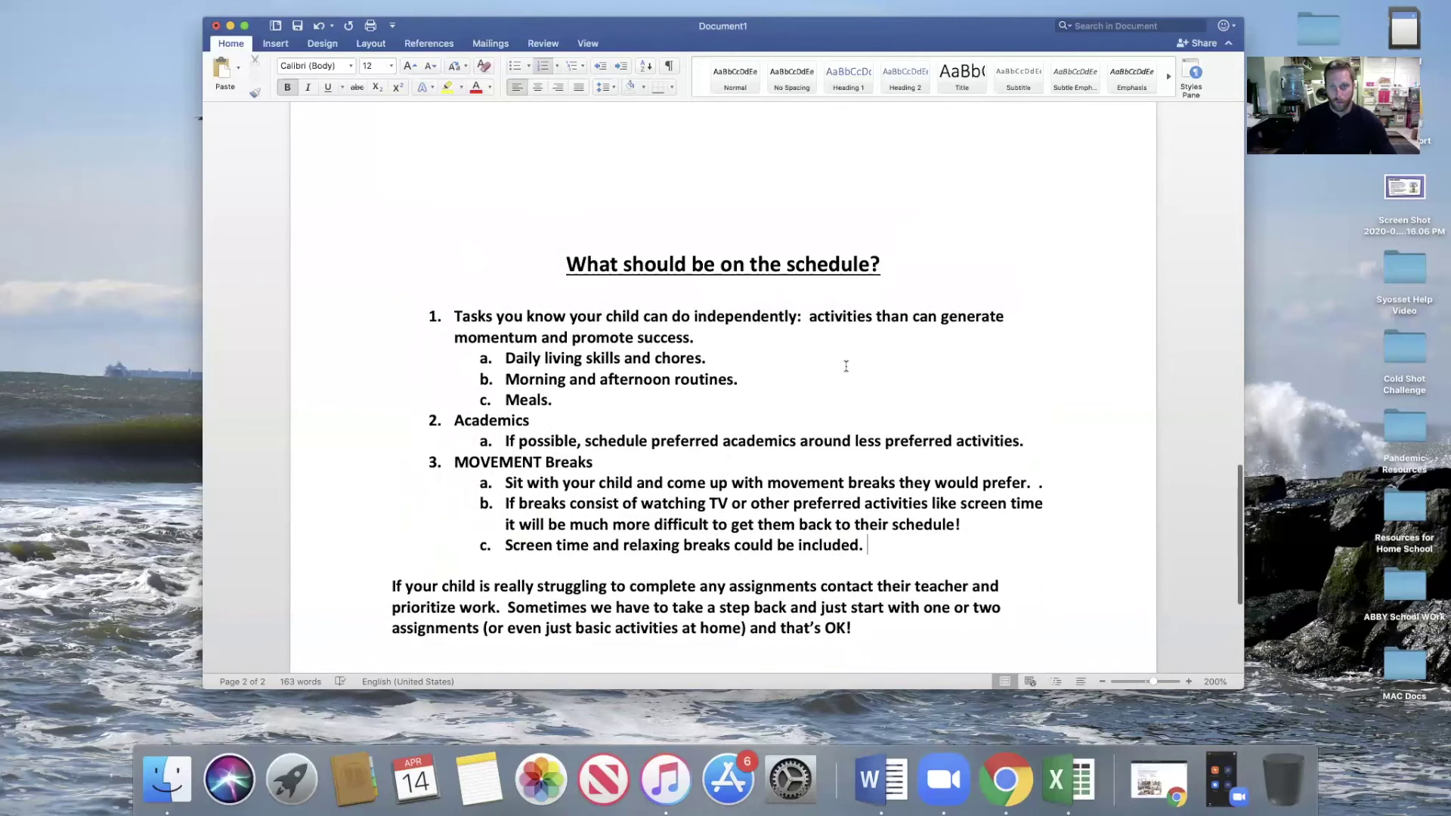
scroll(846, 366, "up", 10)
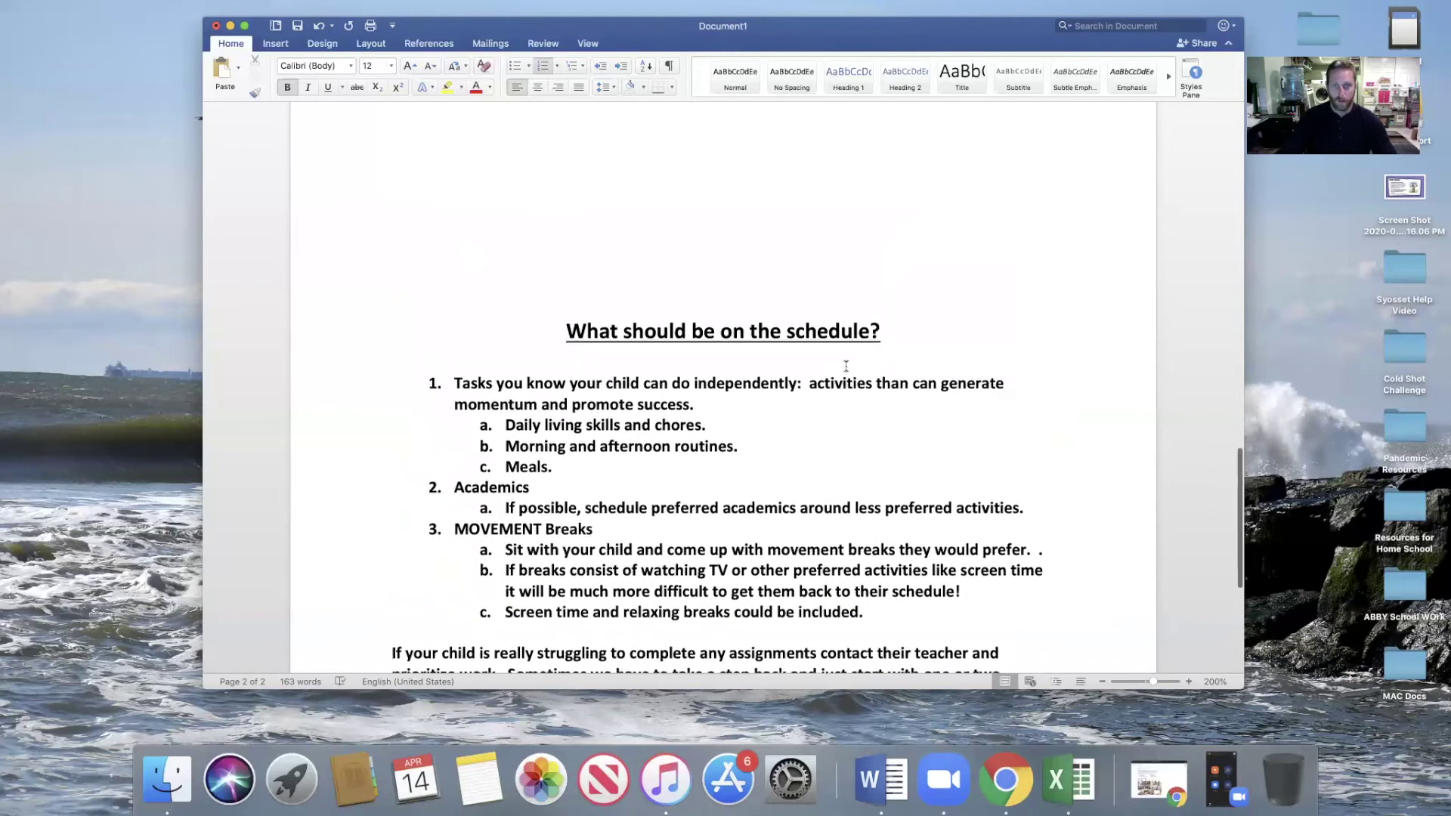
scroll(847, 366, "up", 10)
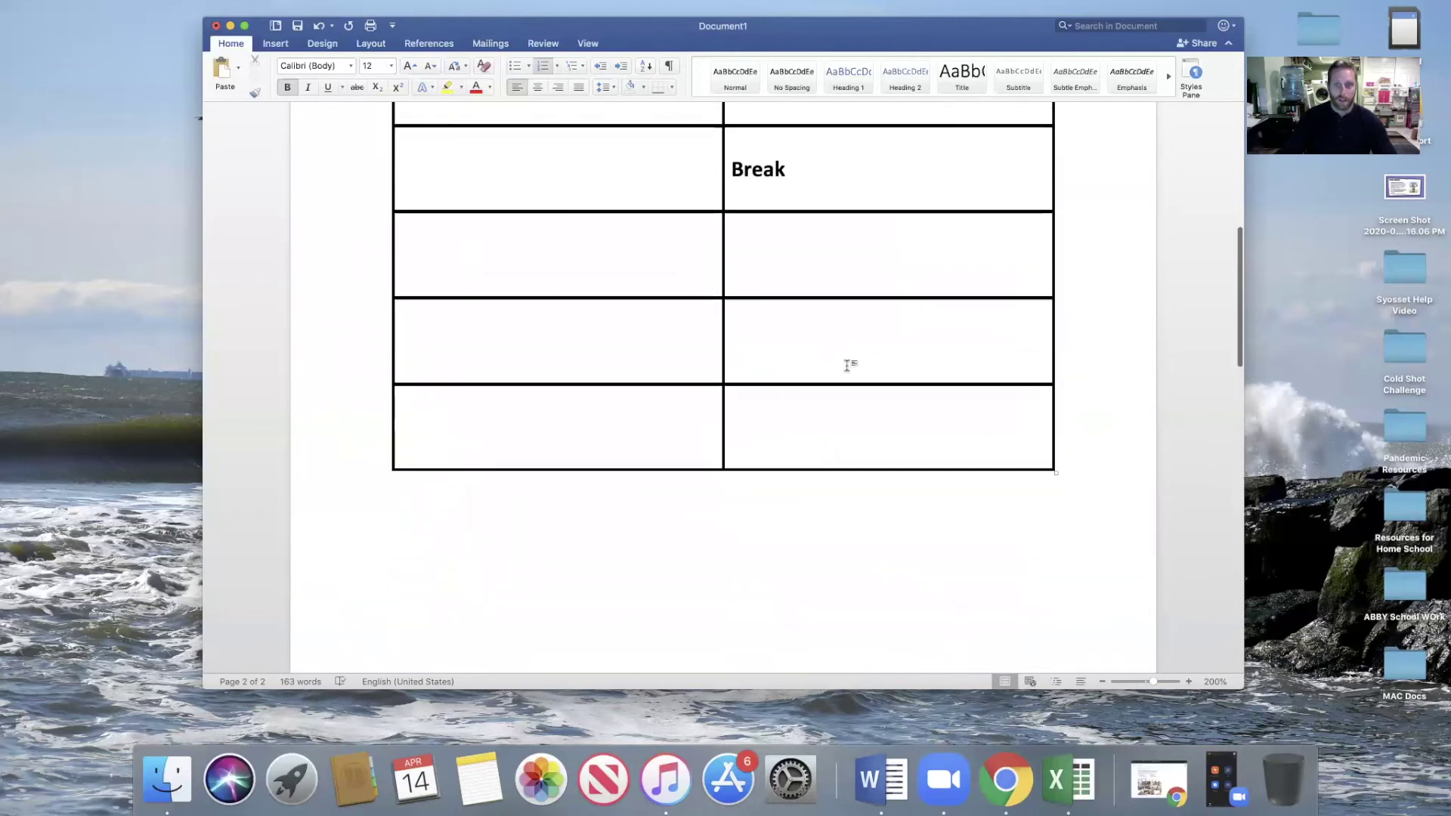
Select the empty activity cell below "Break", switch to Chrome and copy the picture of a boy writing from the "doing homework" results
left_click(786, 446)
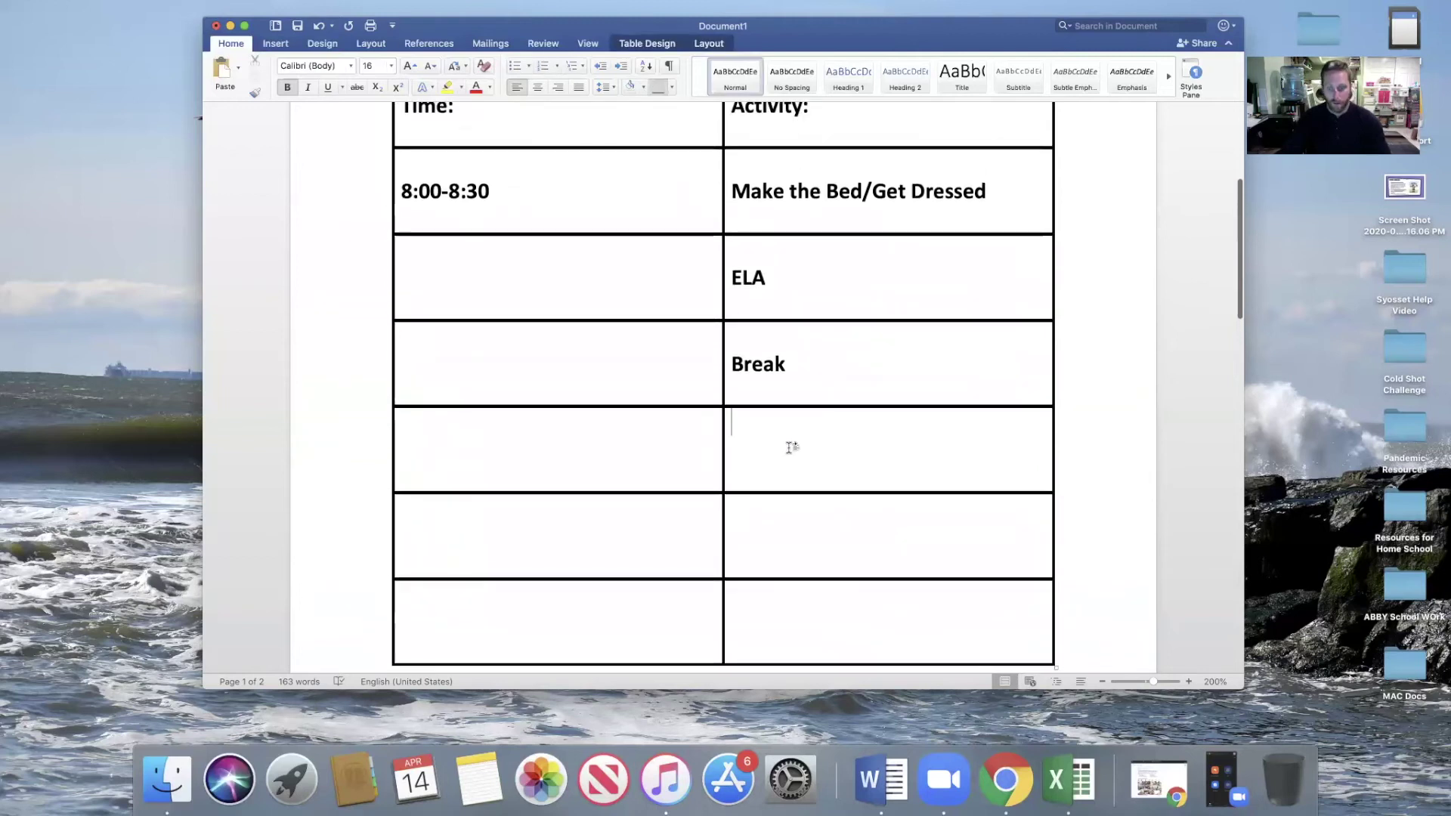
left_click(994, 772)
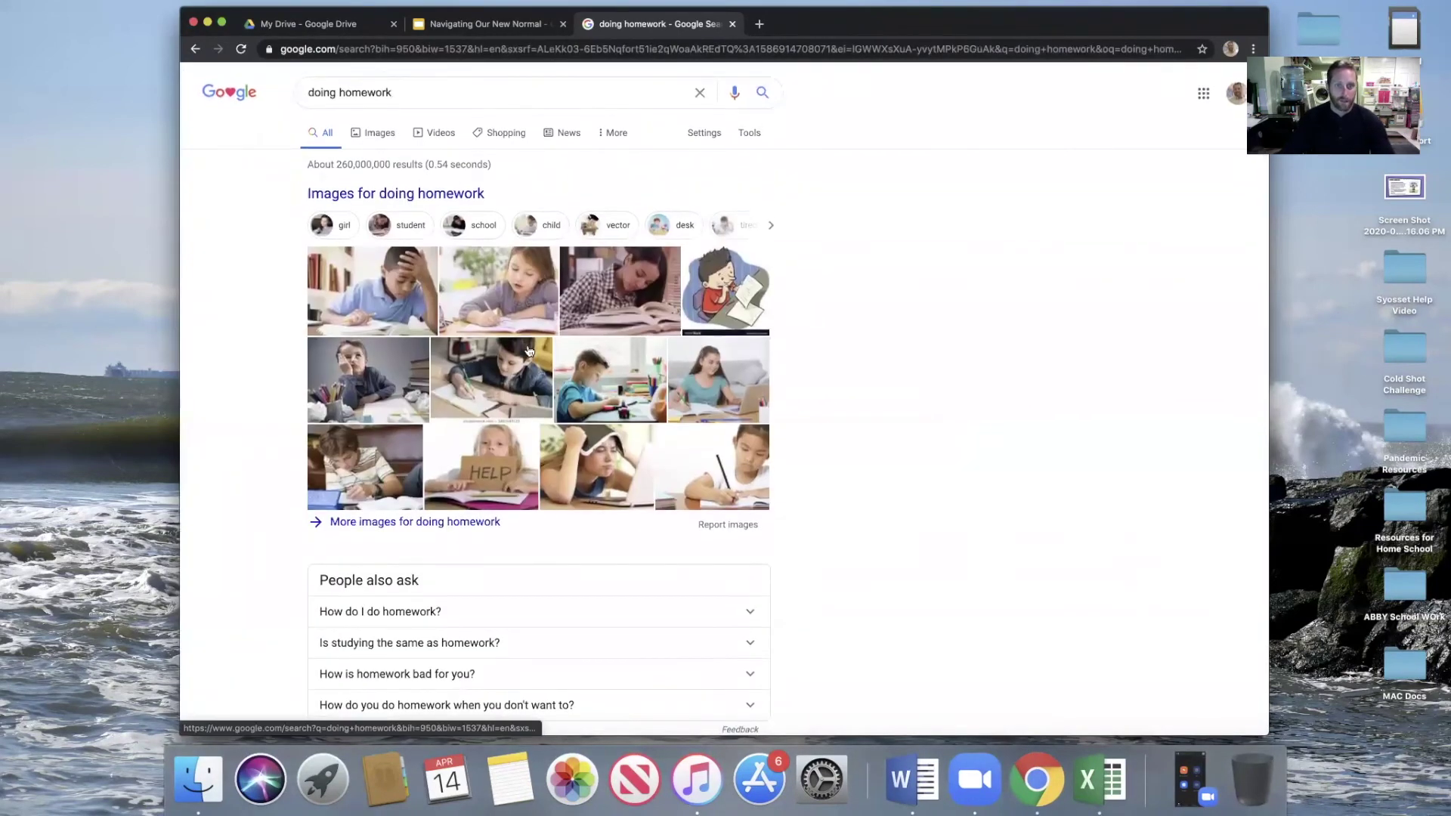
right_click(507, 372)
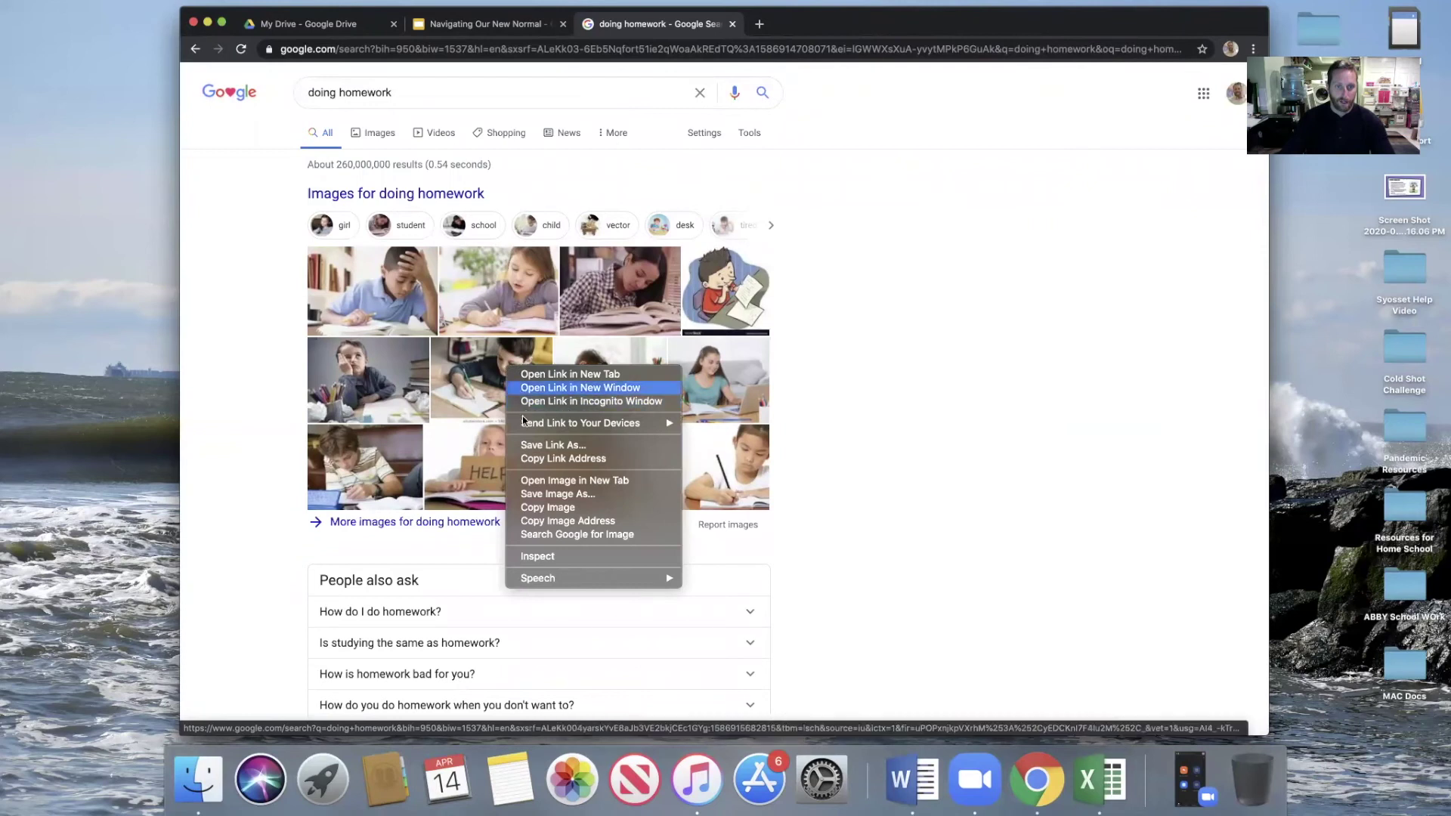
left_click(531, 509)
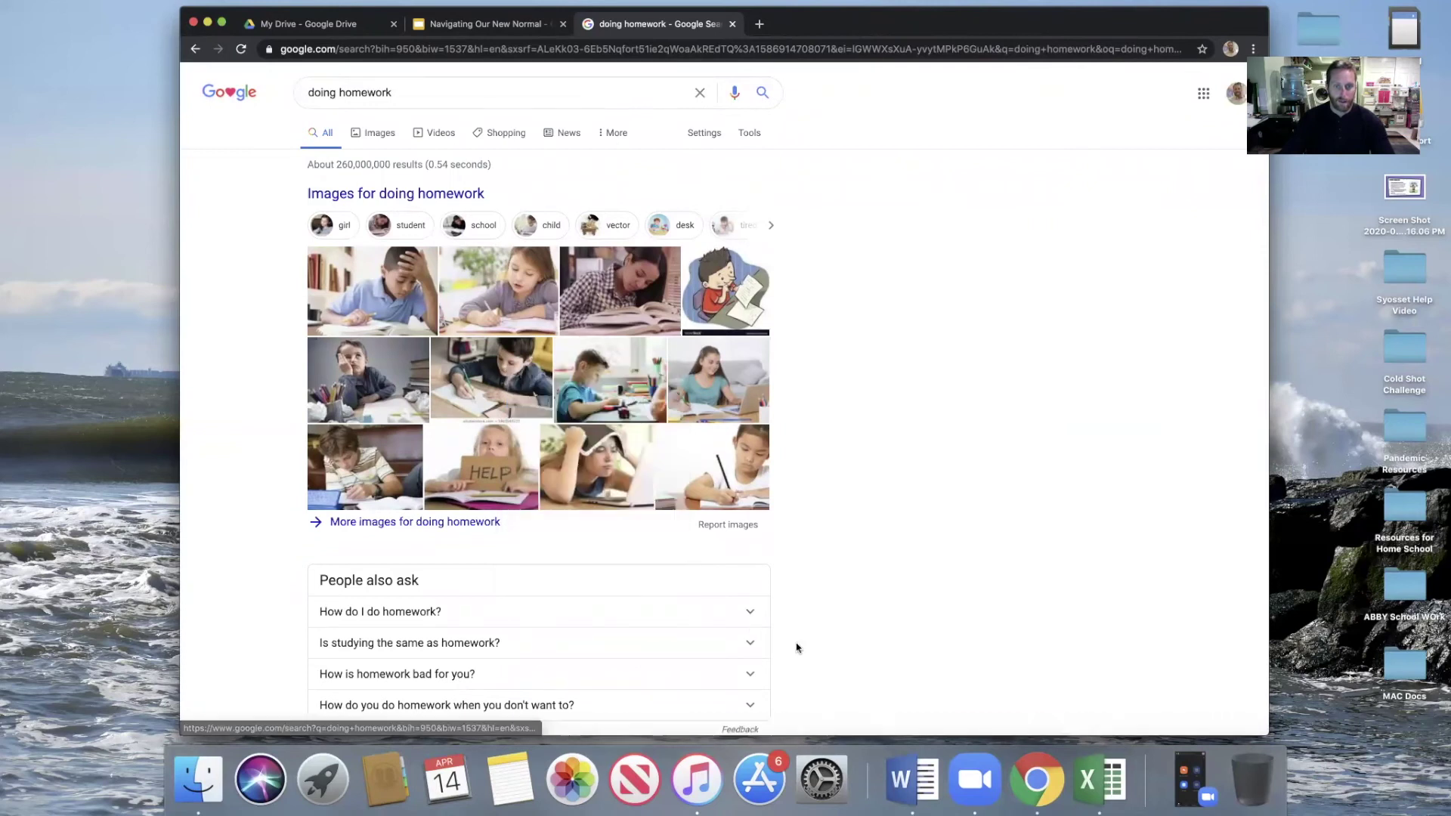
Switch back to Word and paste the copied homework picture into the activity cell below "Break"
left_click(912, 779)
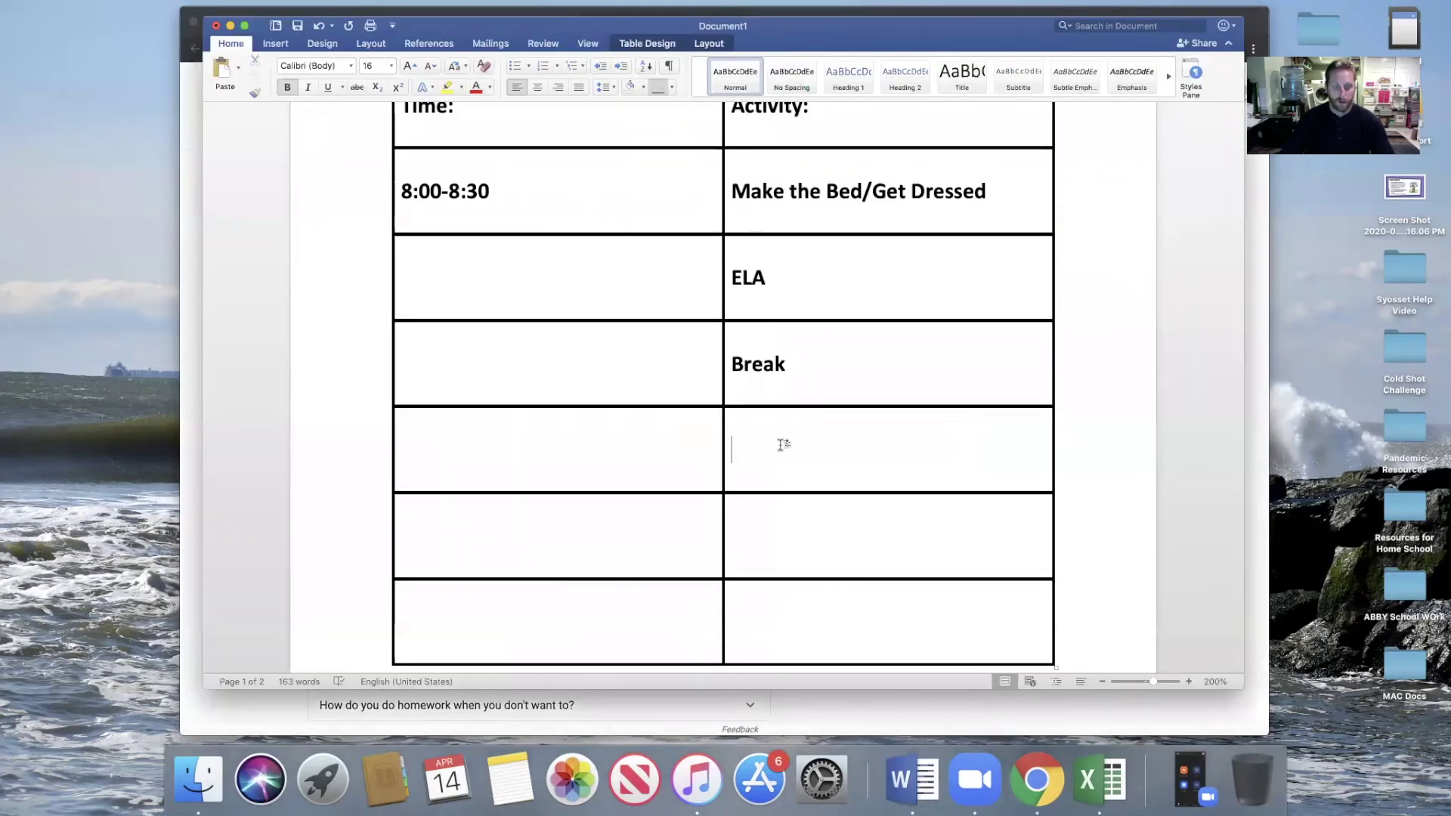
right_click(779, 451)
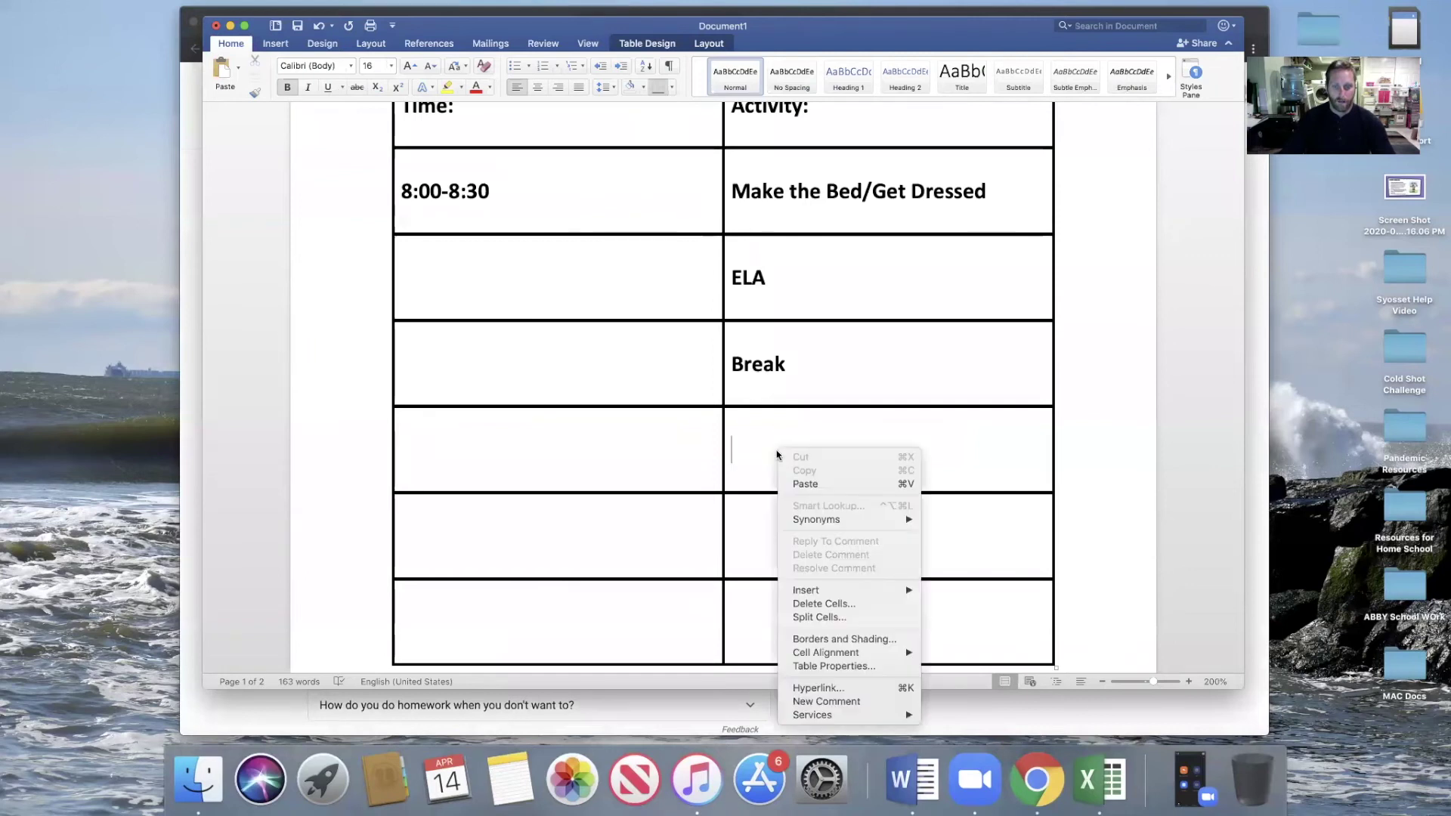
left_click(810, 485)
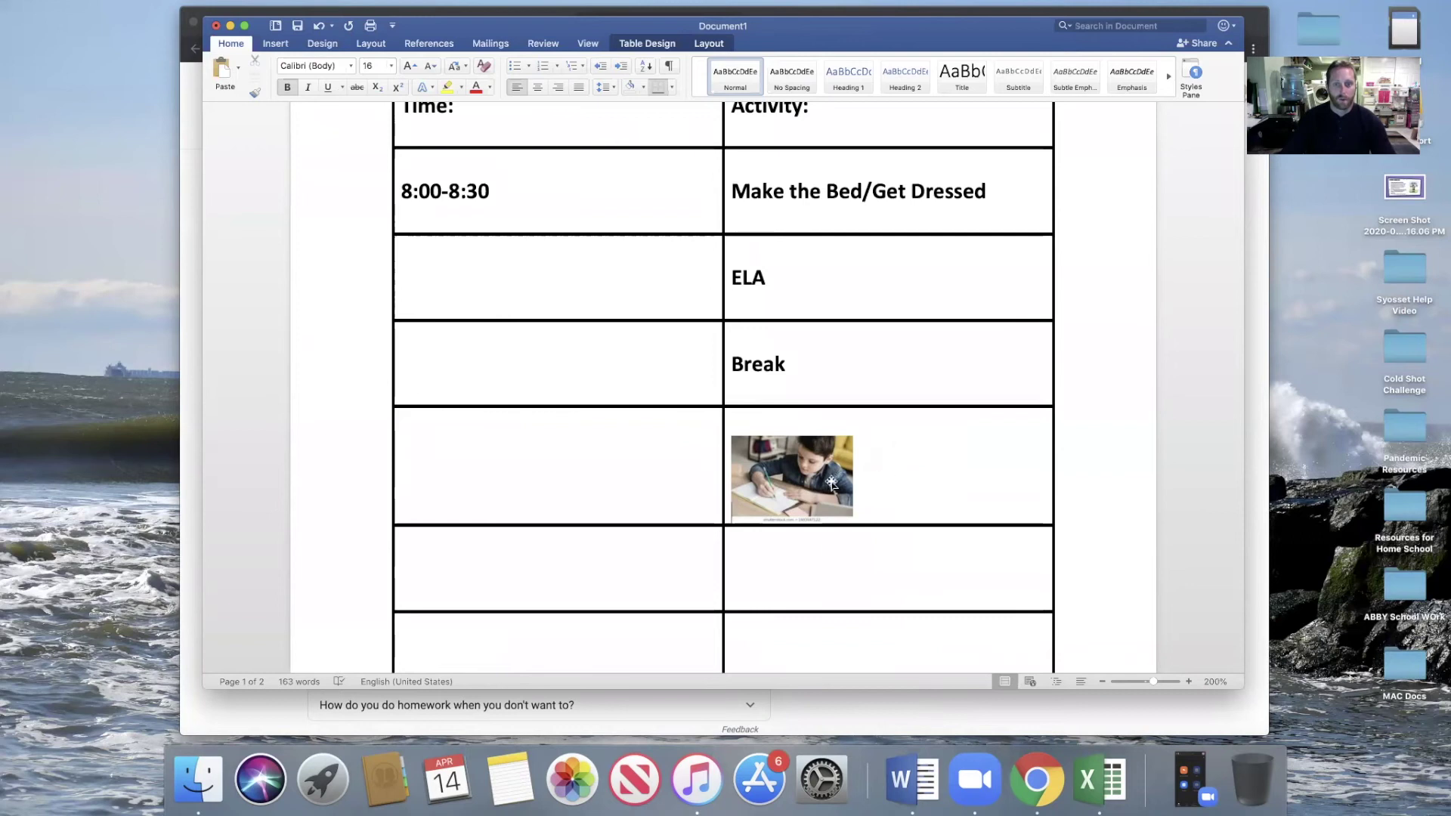
right_click(779, 473)
left_click(798, 492)
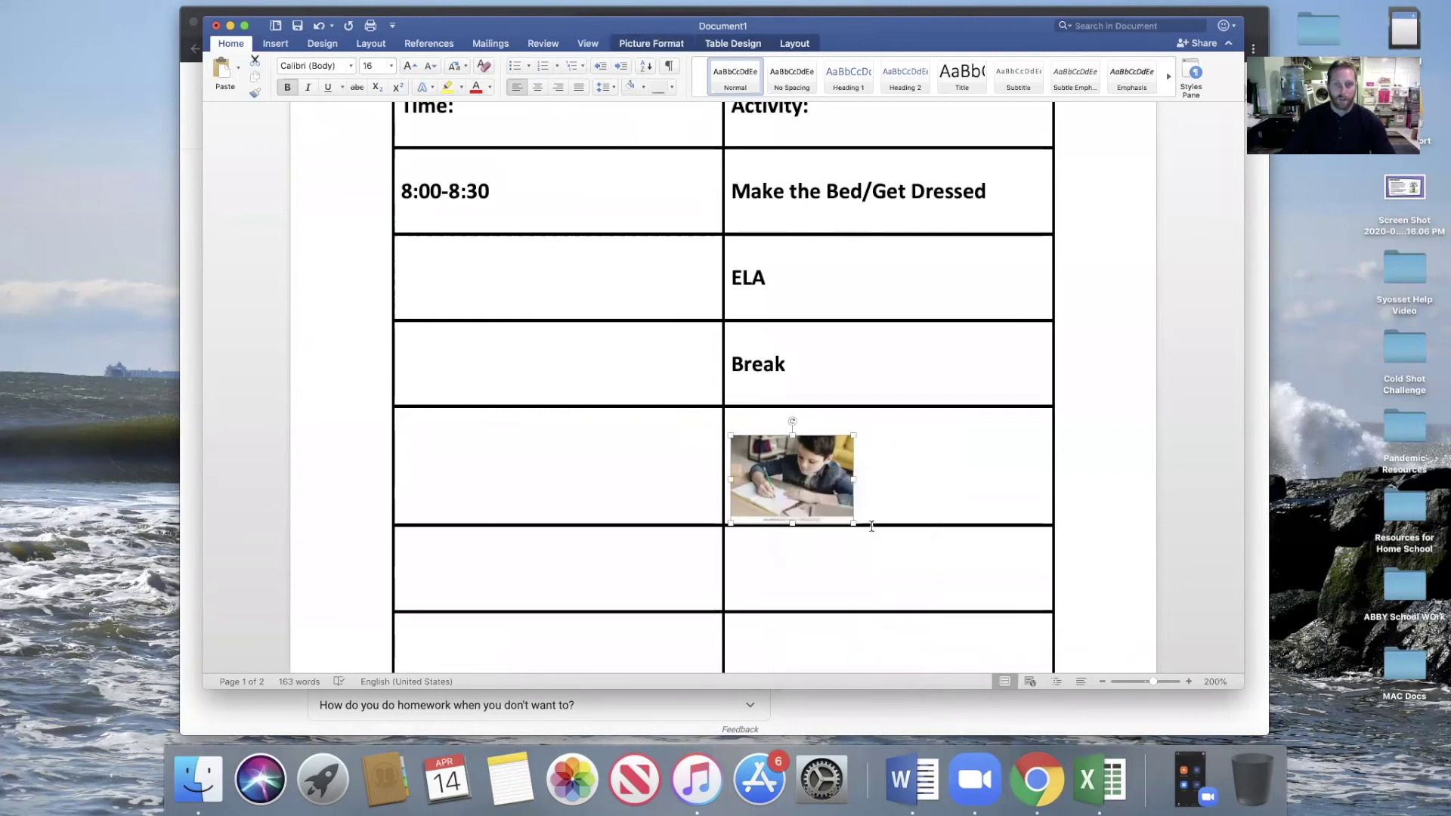
left_click(775, 567)
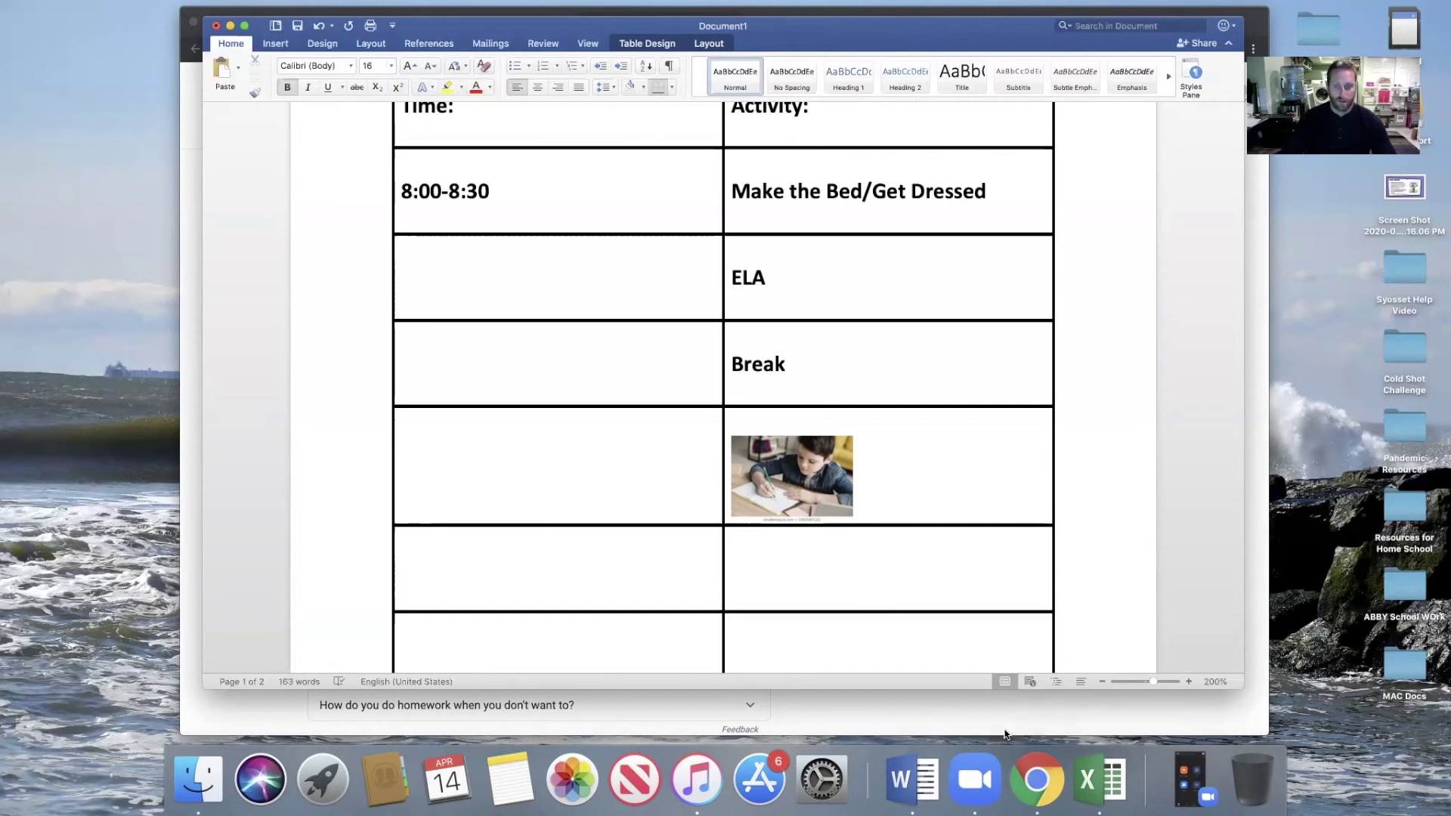
Switch to Chrome and open the "Visual schedules" link on the "Structure and Predictability" slide of the "Navigating Our New Normal" presentation
left_click(1034, 764)
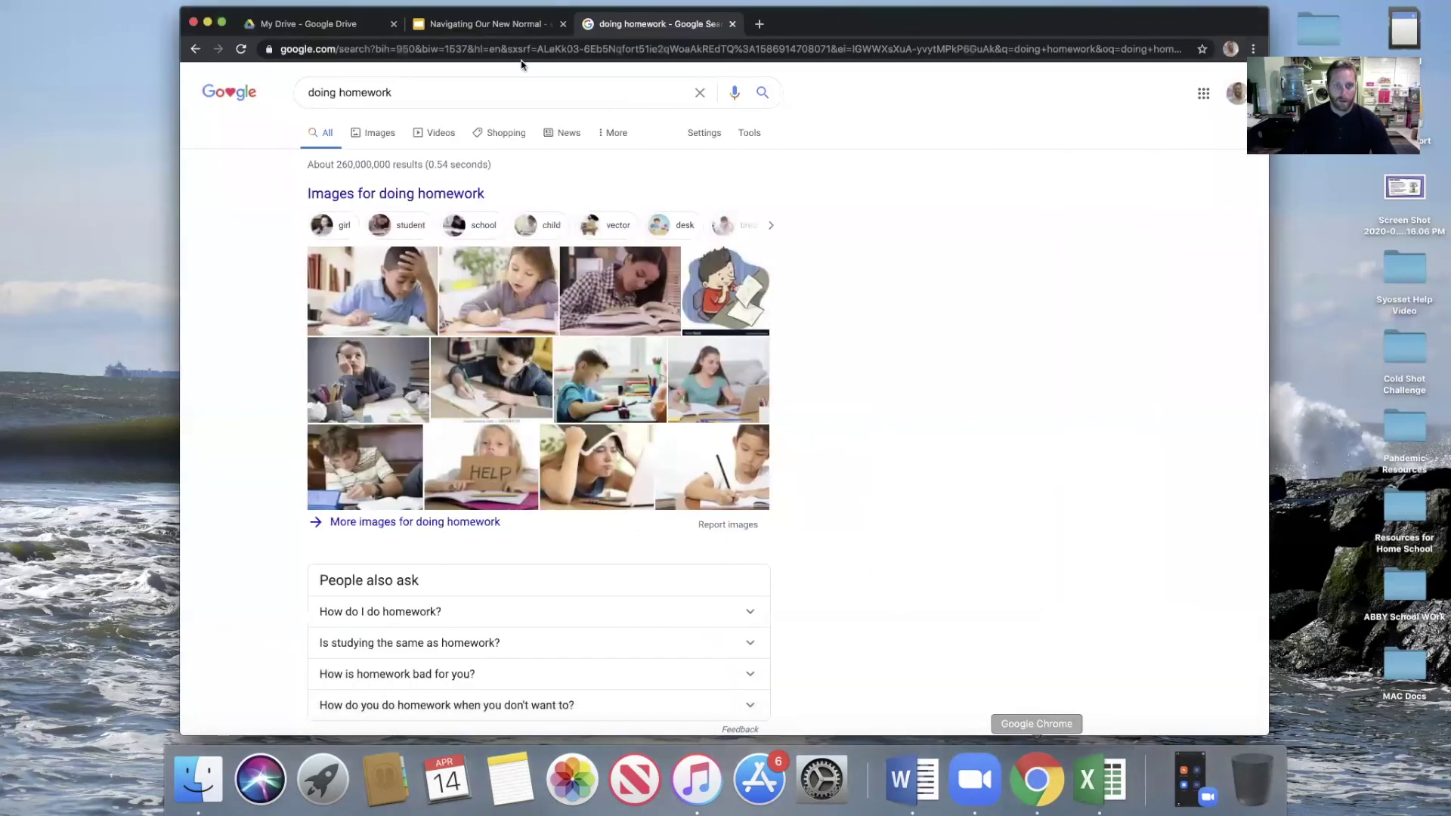
left_click(477, 23)
key("Down")
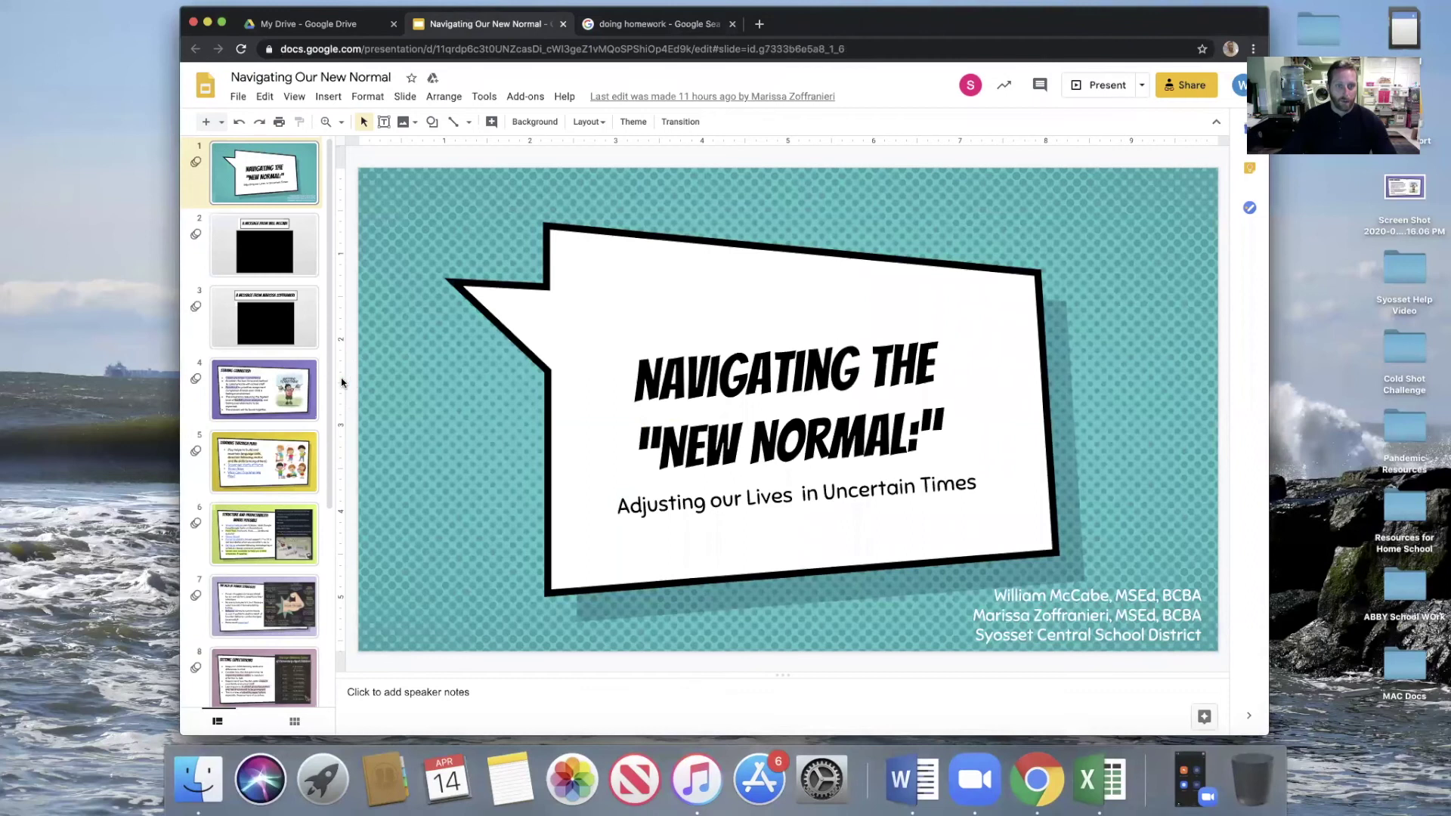
scroll(303, 385, "down", 3)
left_click(277, 382)
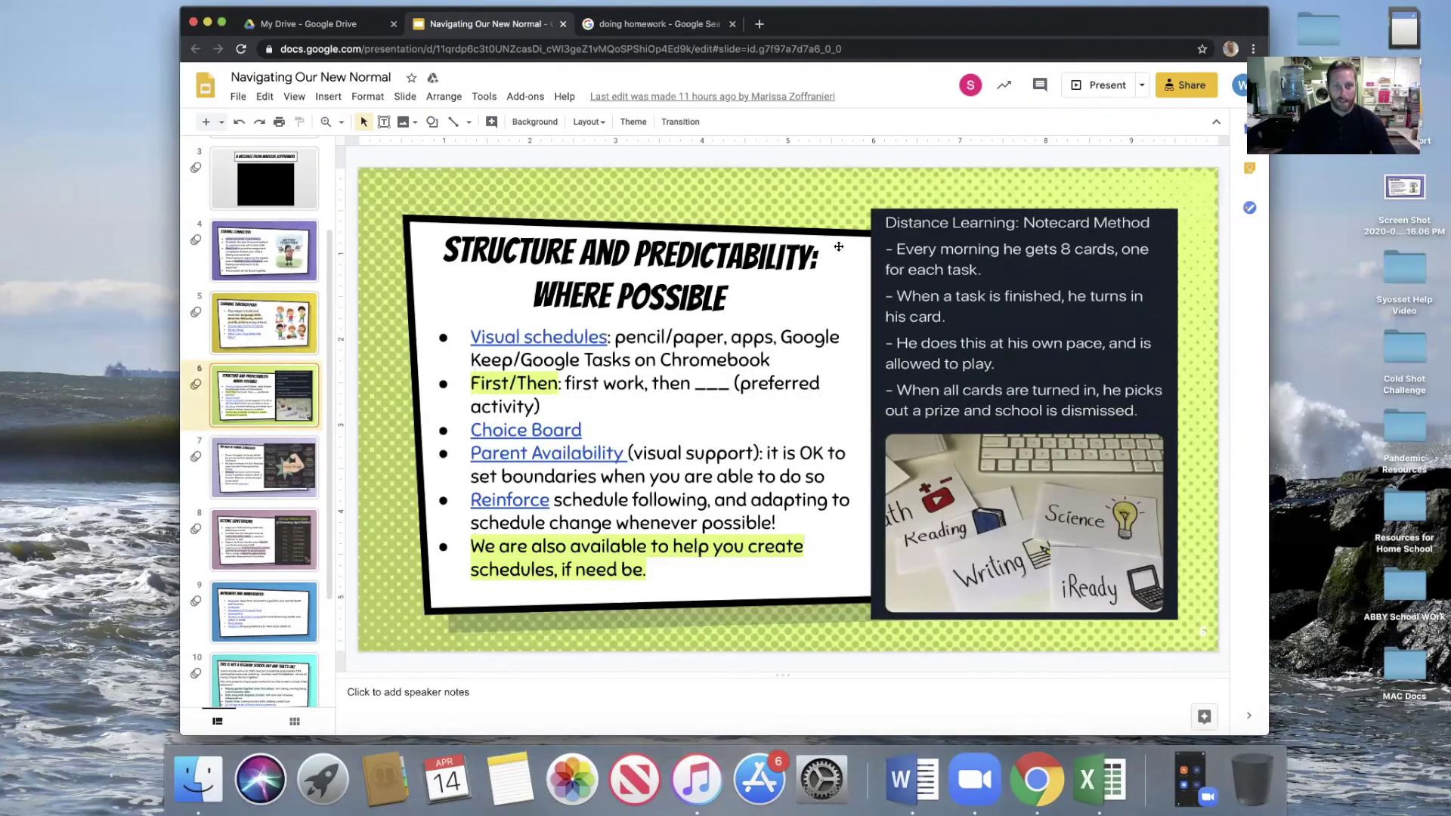
left_click(565, 339)
left_click(554, 363)
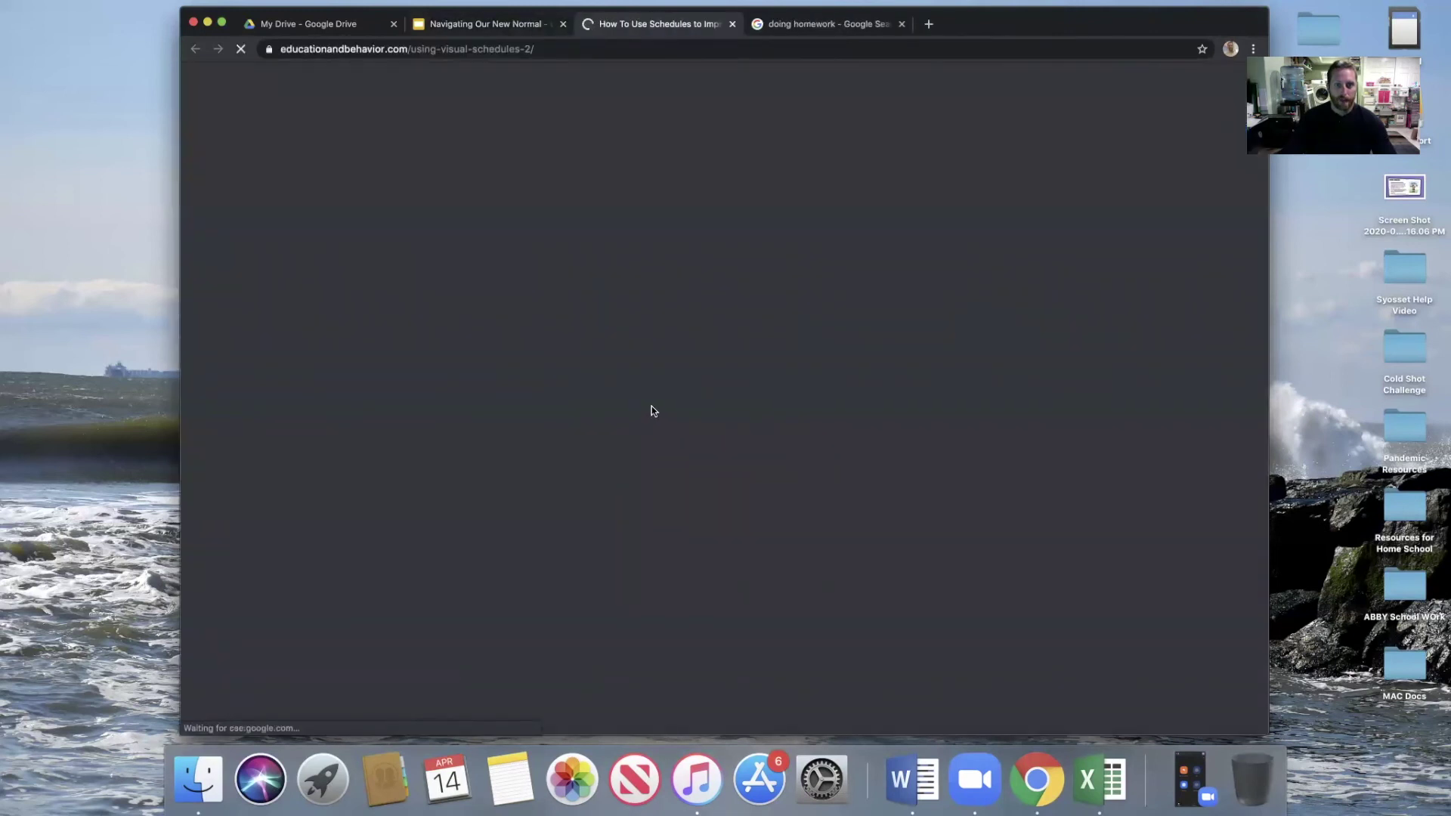
Read through the article "How To Use Schedules to Improve Children's Behavior", covering its sample after-school schedule and its advice on praise and privileges
scroll(665, 461, "down", 4)
scroll(670, 468, "down", 5)
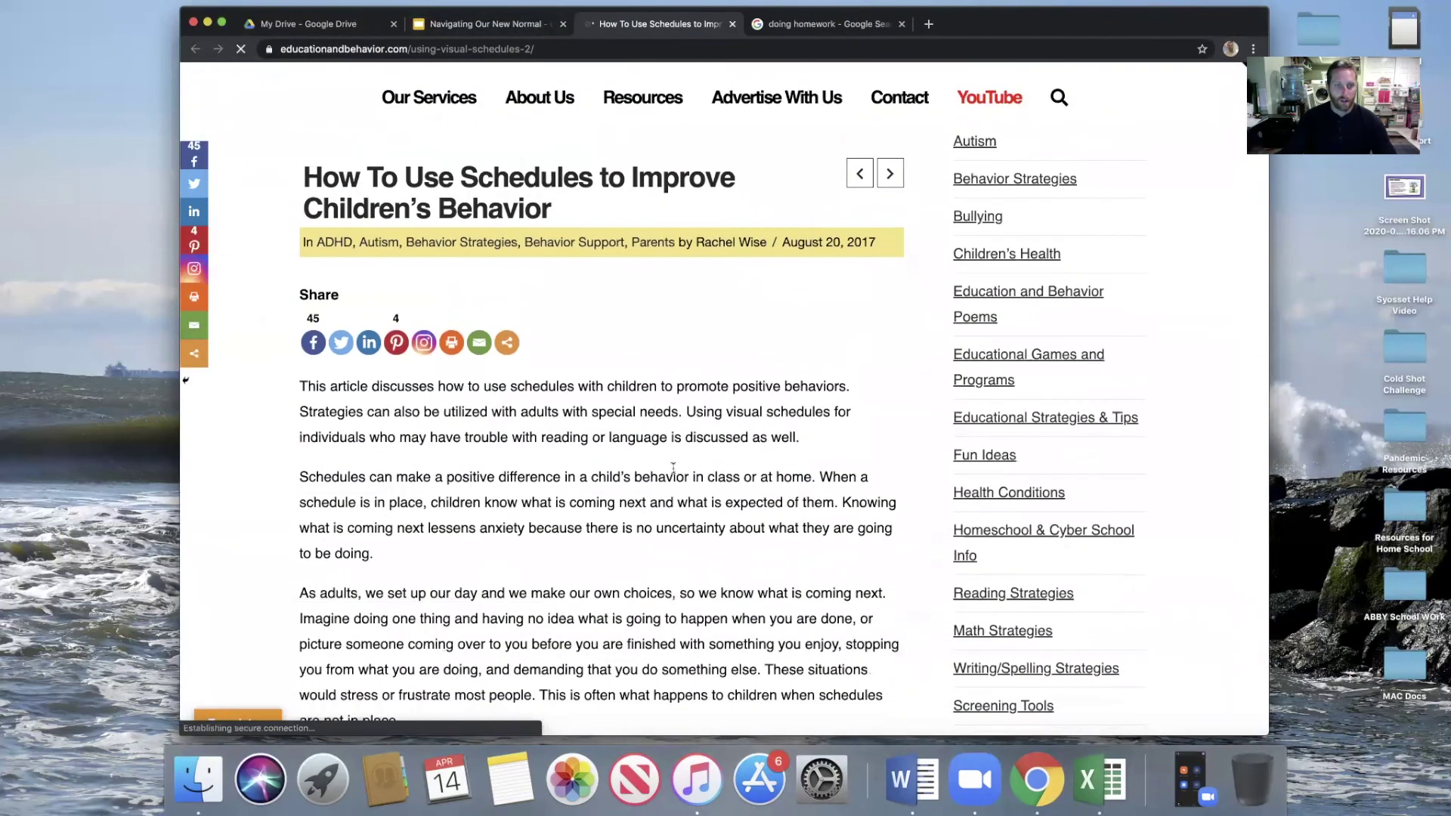
scroll(676, 469, "down", 4)
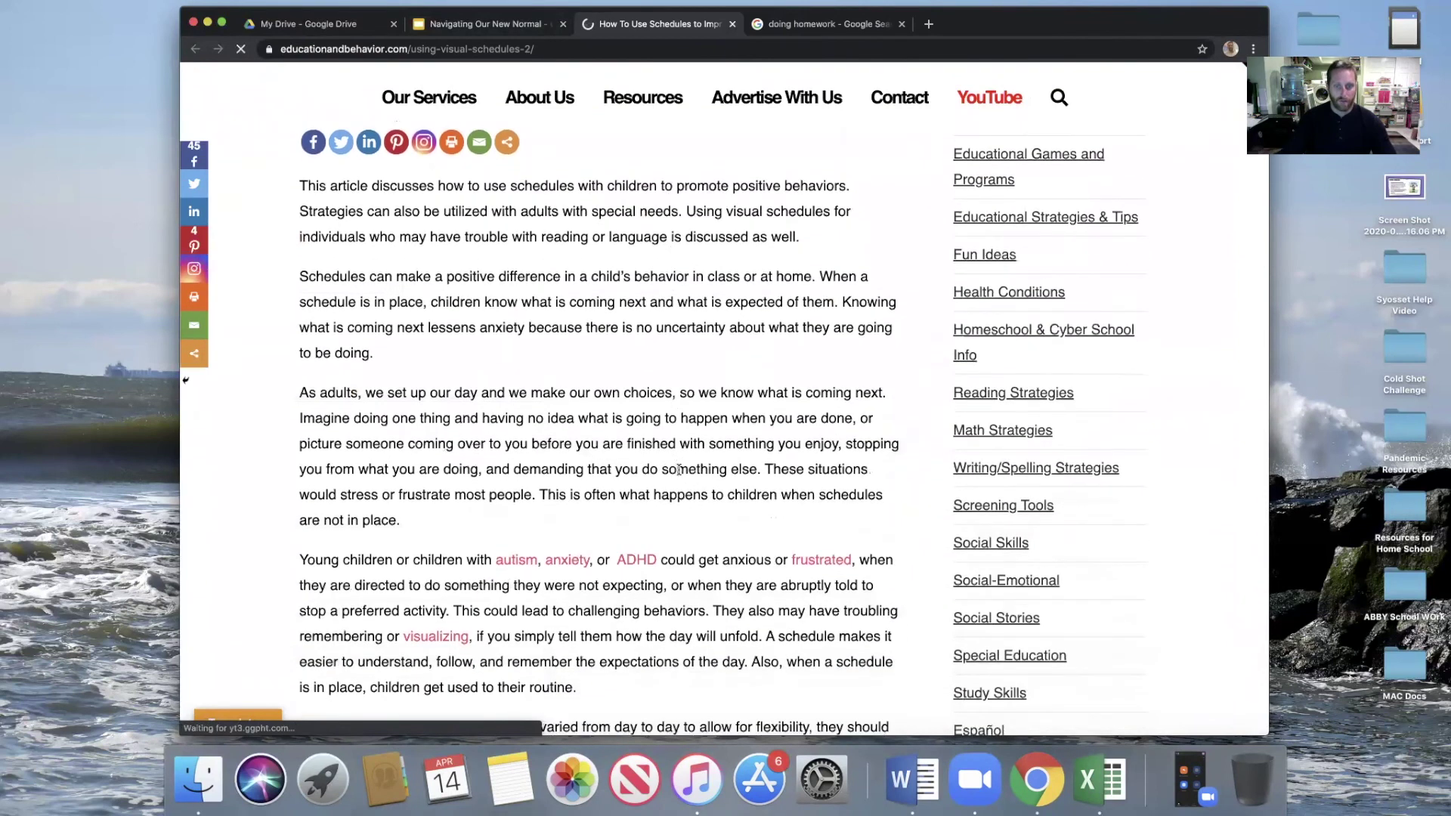
scroll(682, 470, "down", 10)
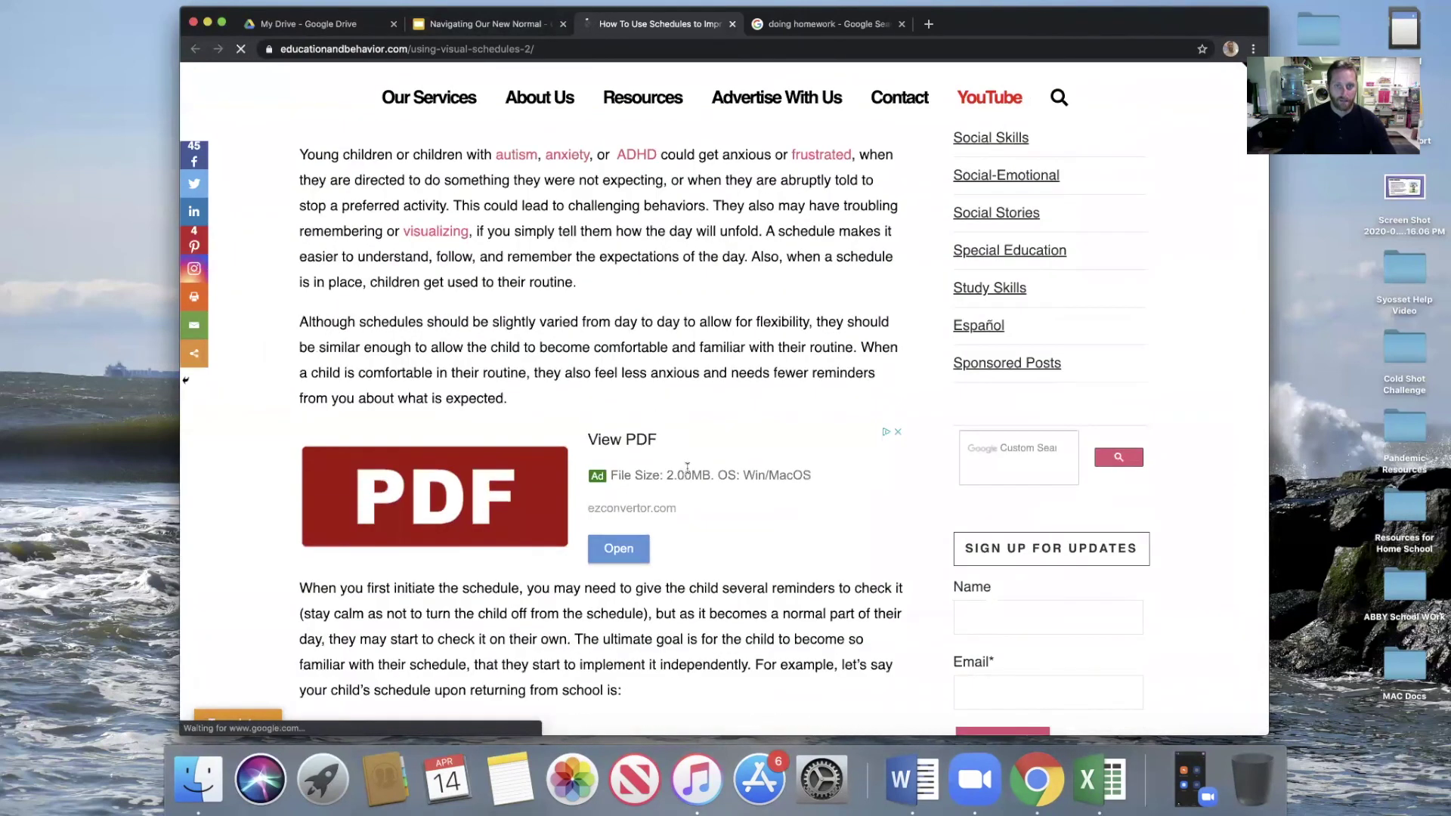
scroll(698, 471, "down", 10)
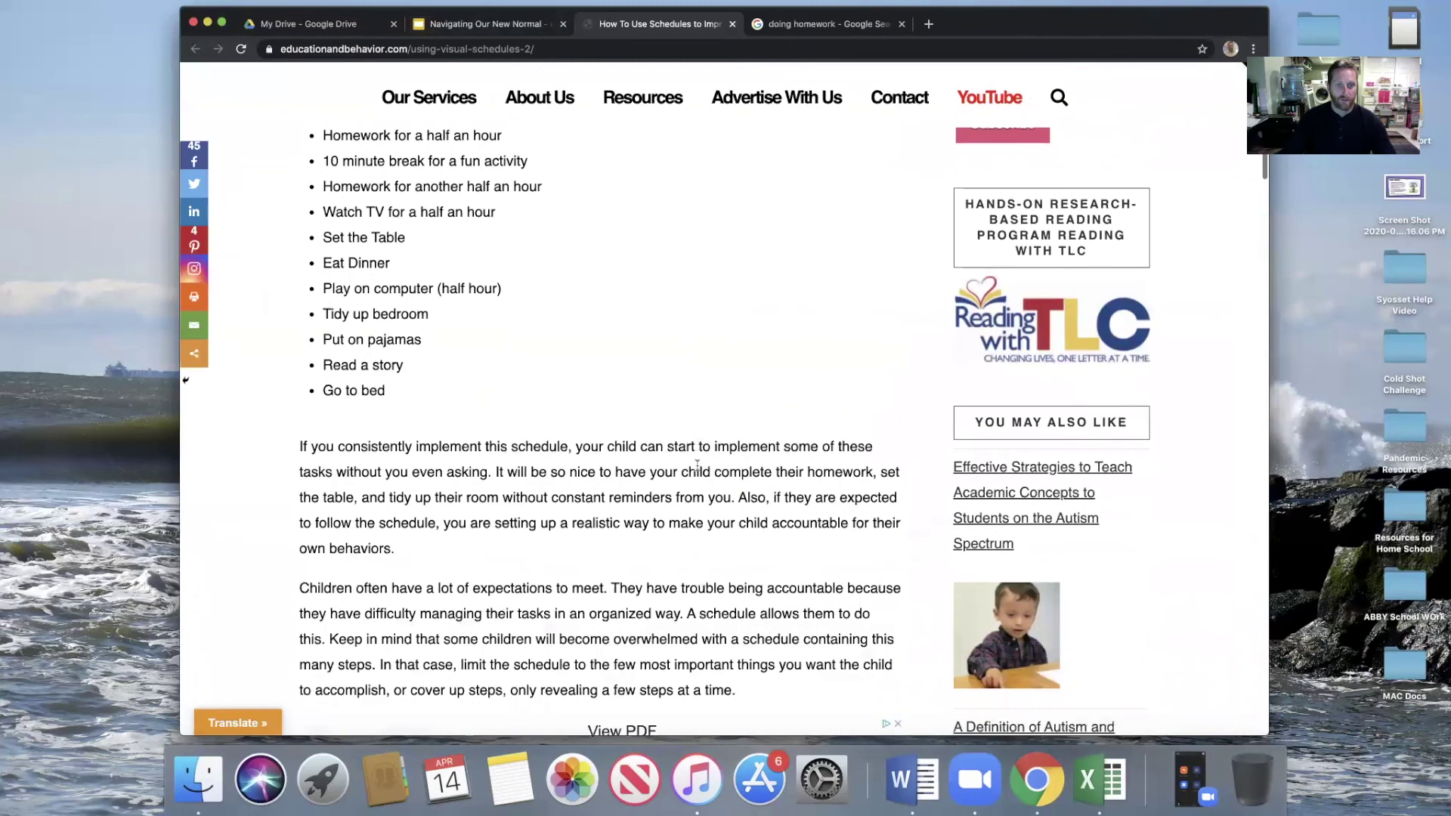
scroll(701, 465, "down", 4)
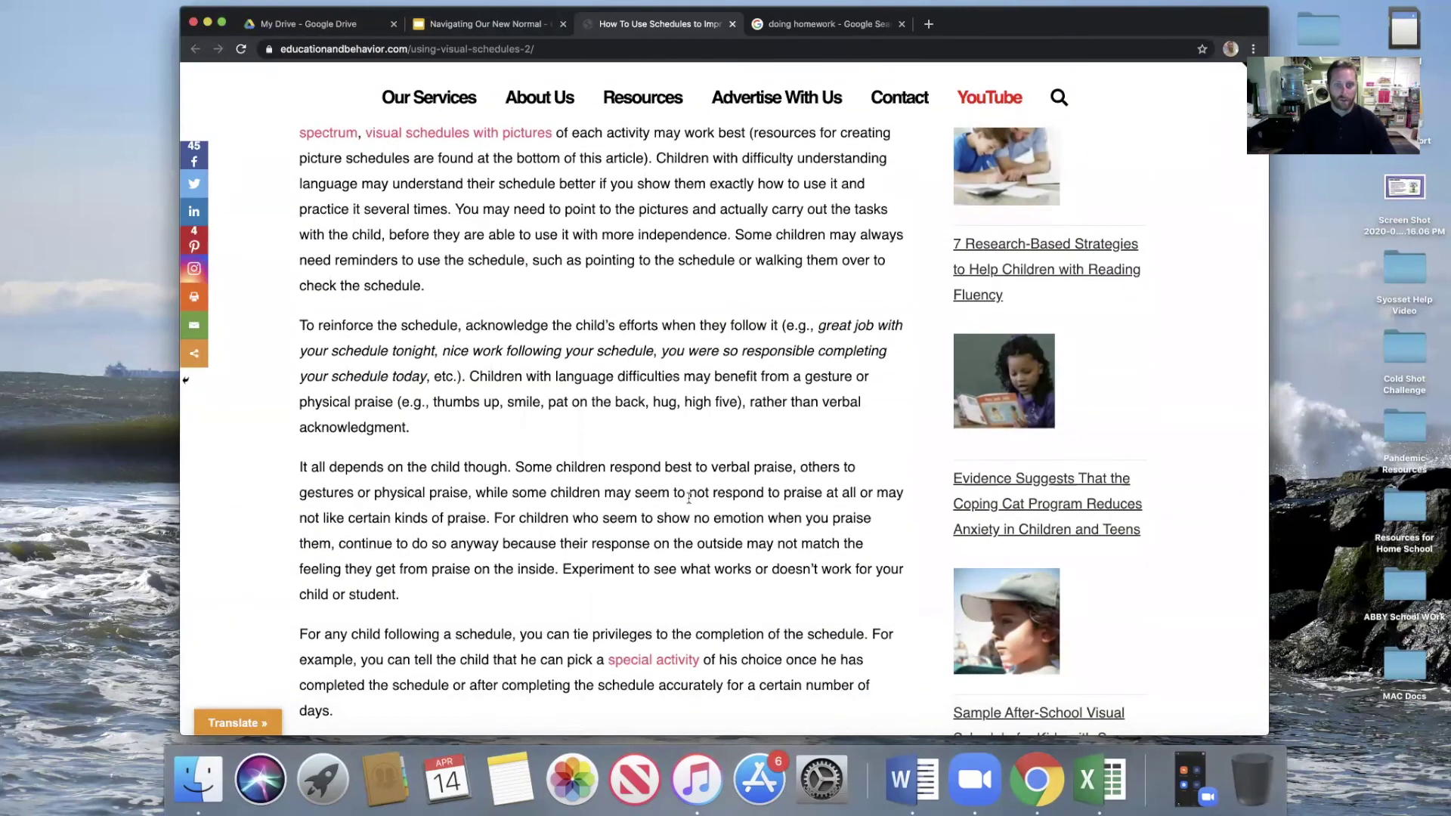
scroll(684, 498, "down", 3)
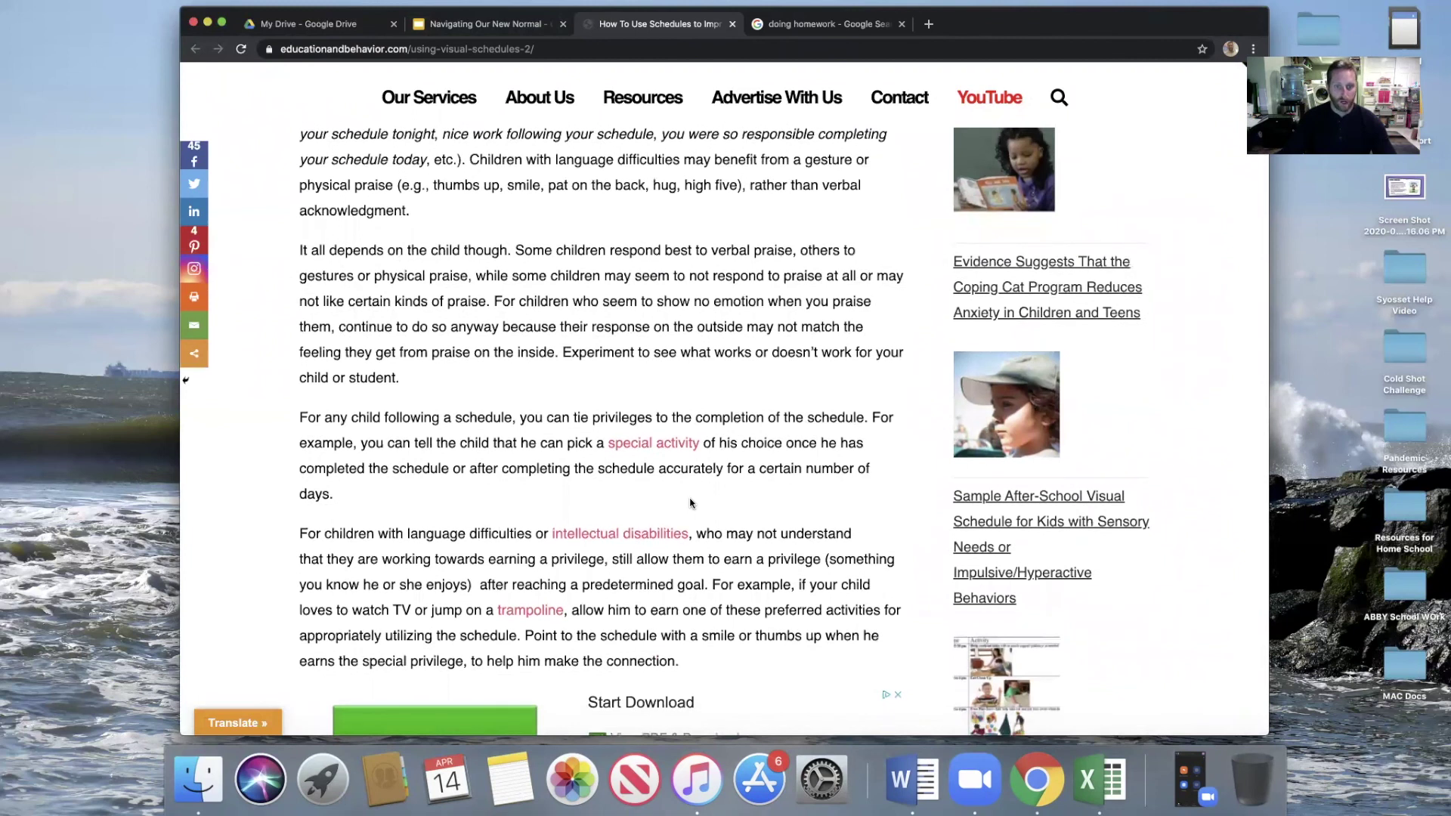
scroll(690, 504, "down", 9)
scroll(694, 503, "down", 1)
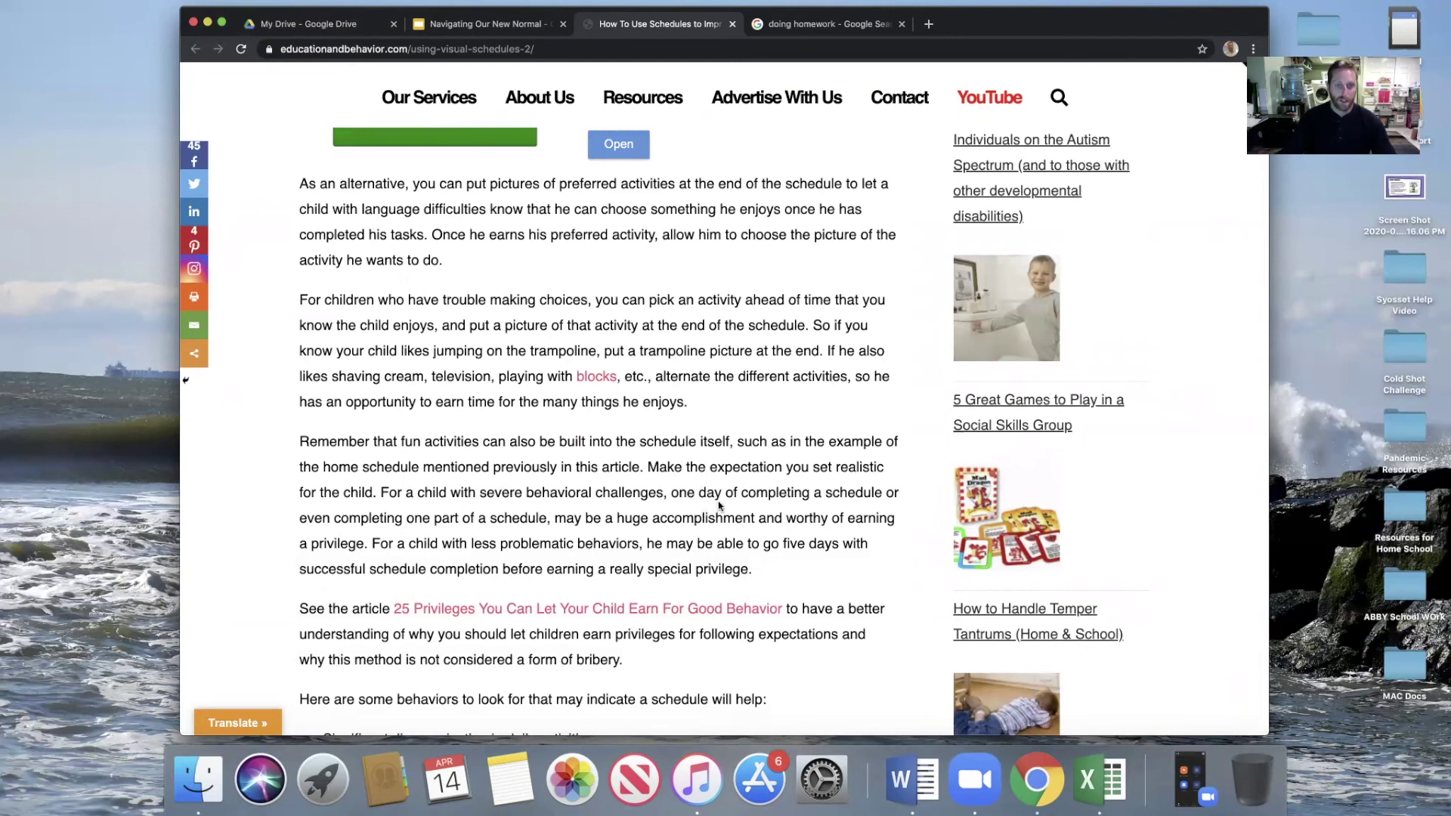
scroll(719, 506, "down", 10)
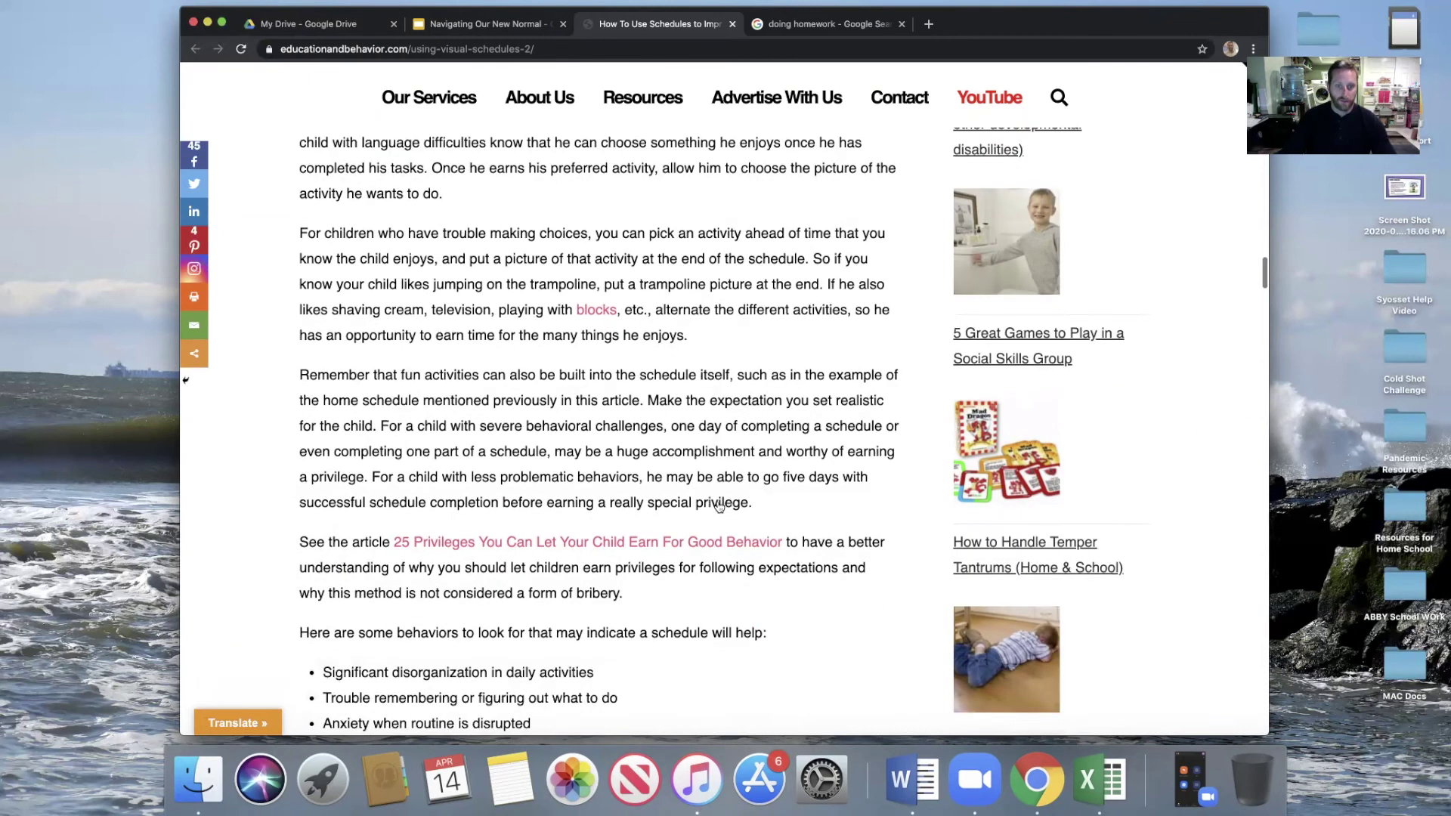
Examine the article's options for creating pictures and its example visual schedules, including the After School Routine table, and return to the earlier advice
scroll(718, 503, "down", 11)
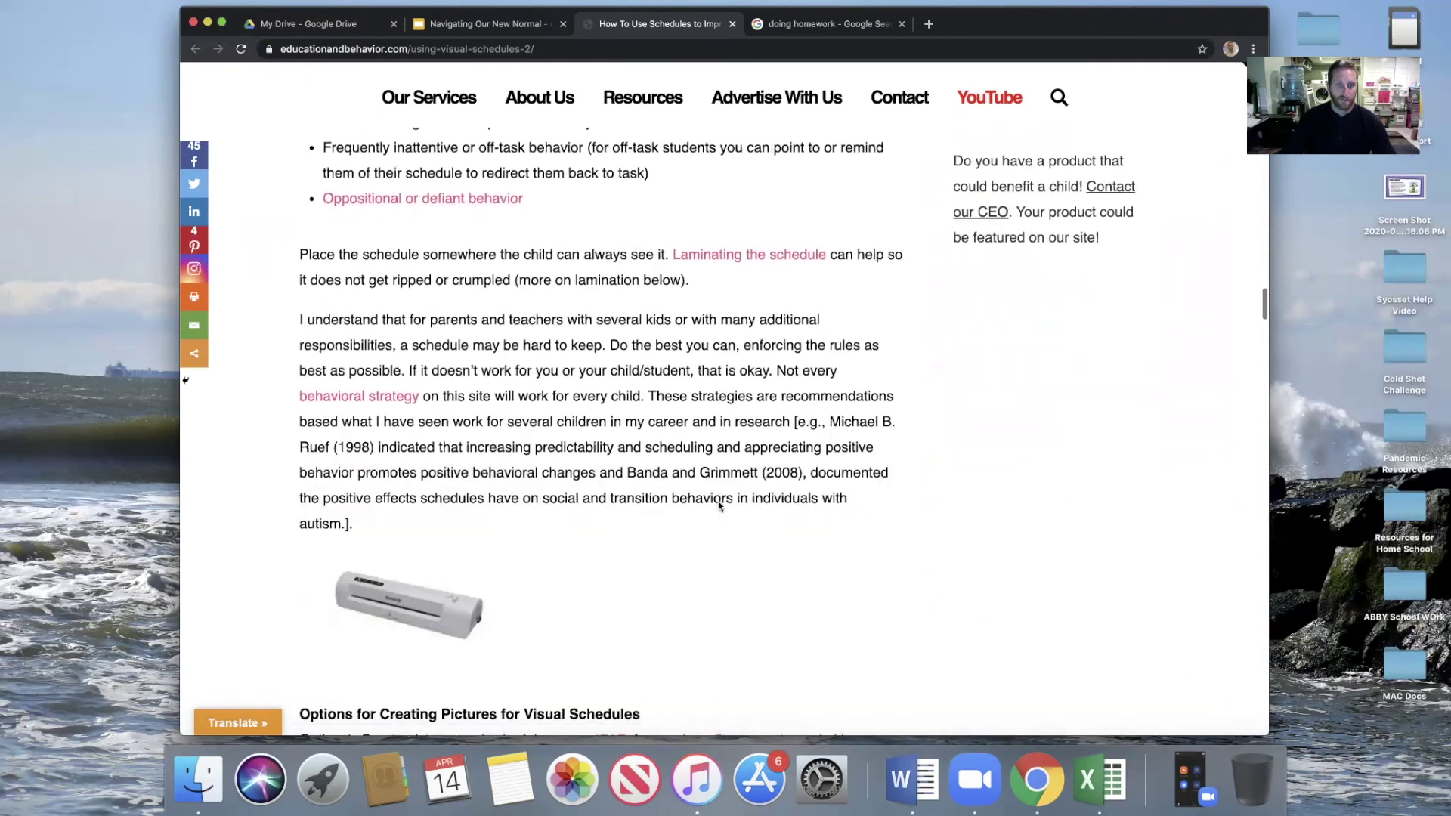
scroll(719, 506, "down", 1)
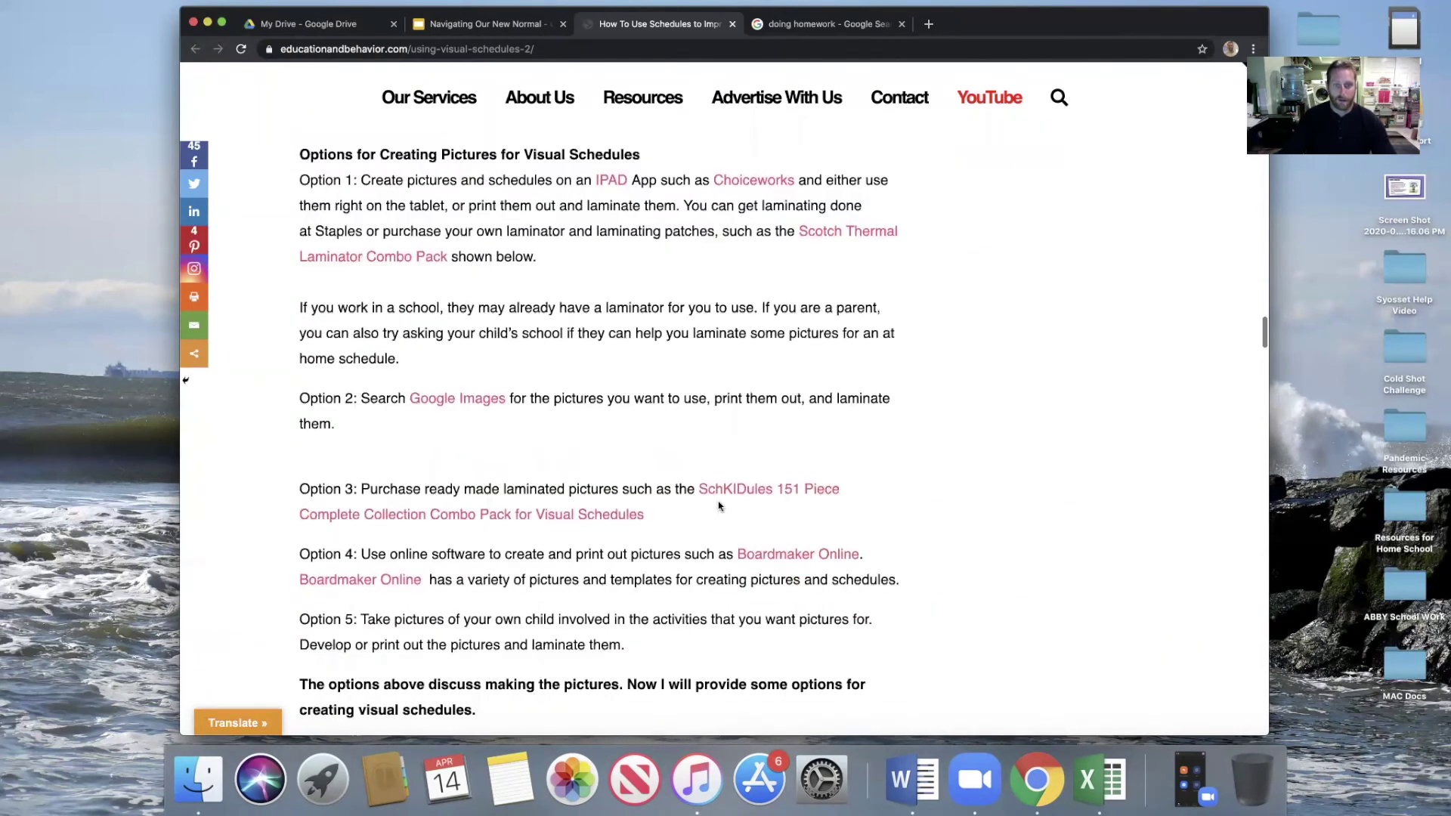
scroll(719, 505, "down", 10)
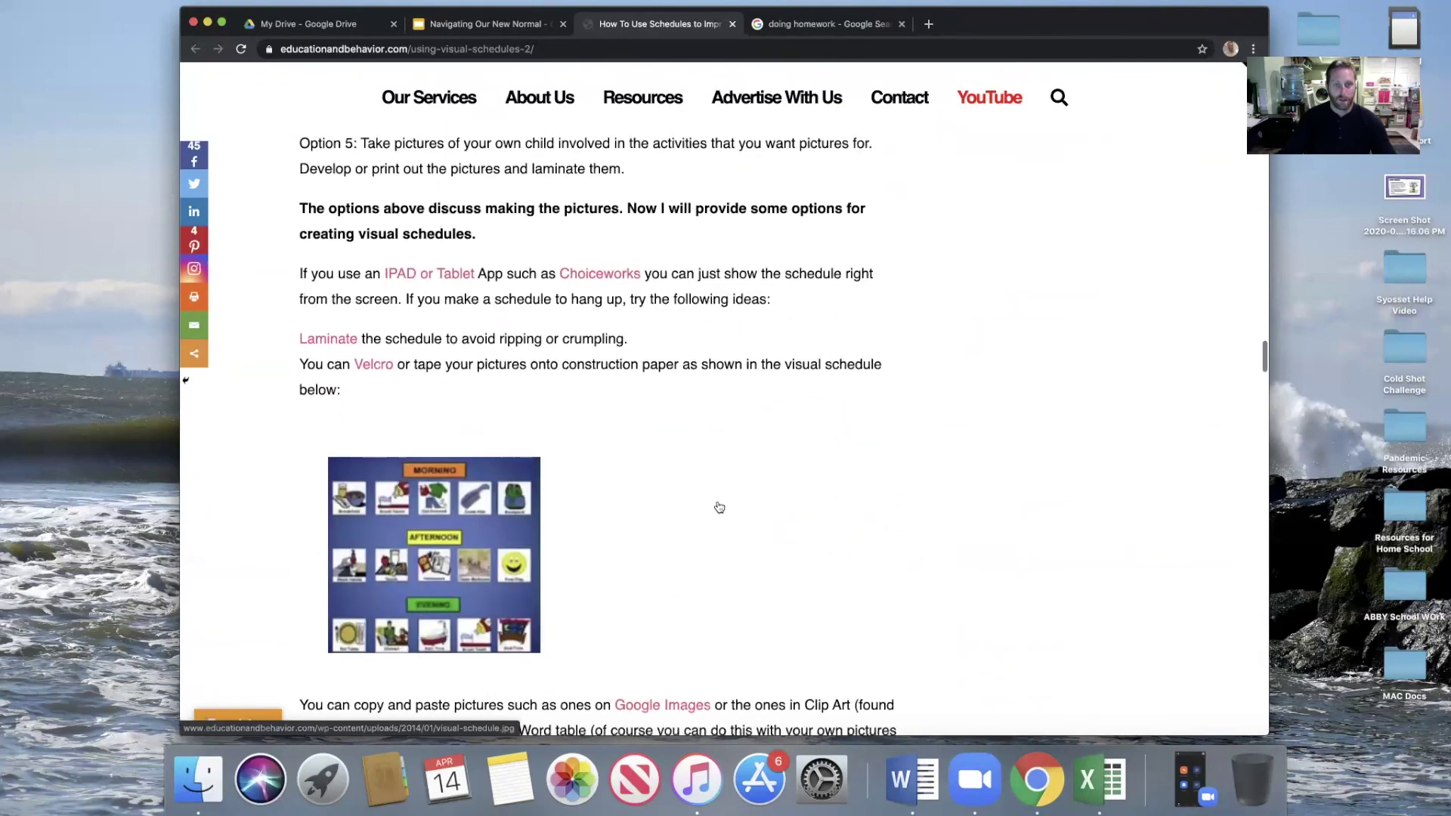
scroll(719, 507, "down", 1)
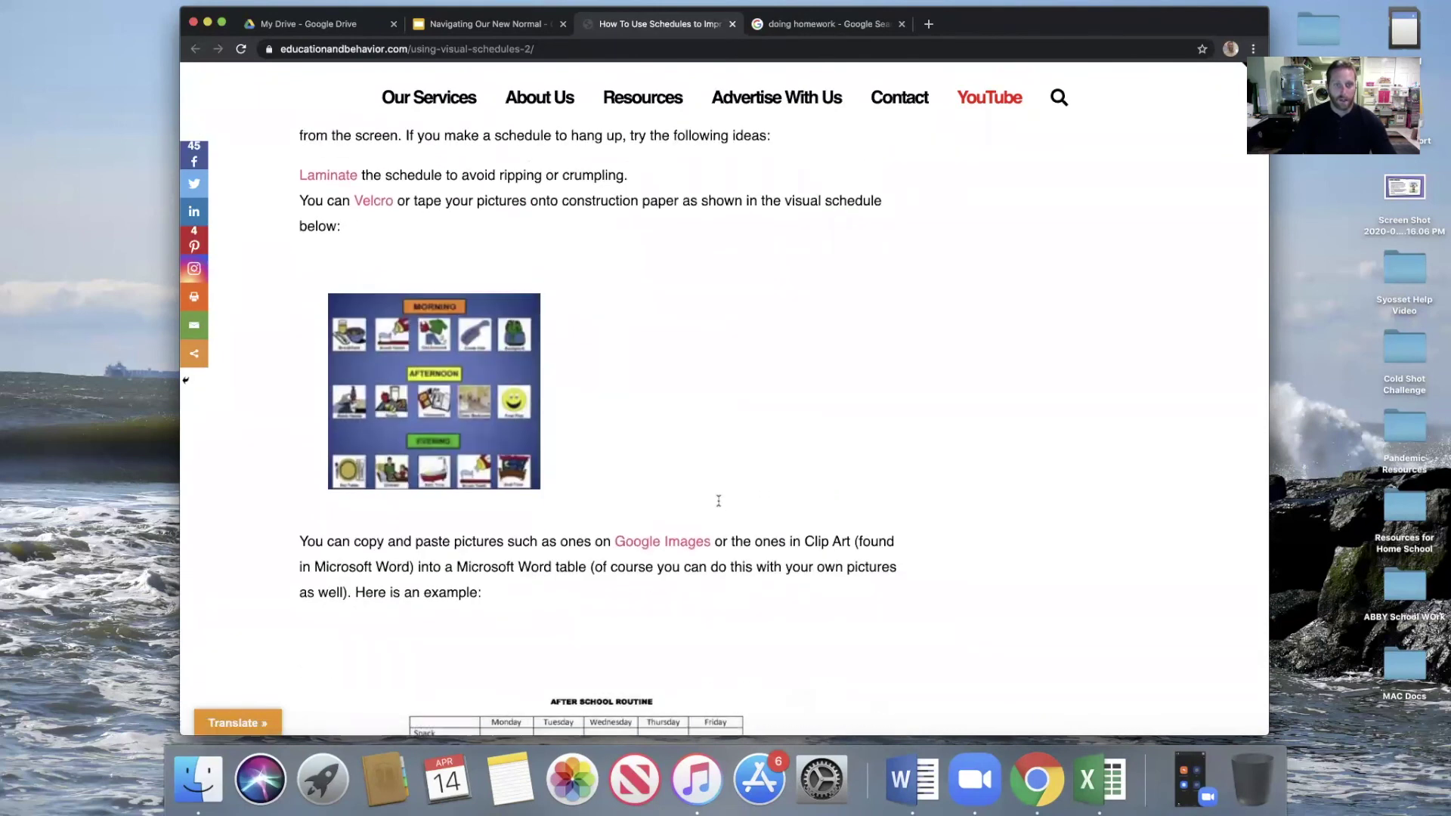
scroll(719, 503, "down", 3)
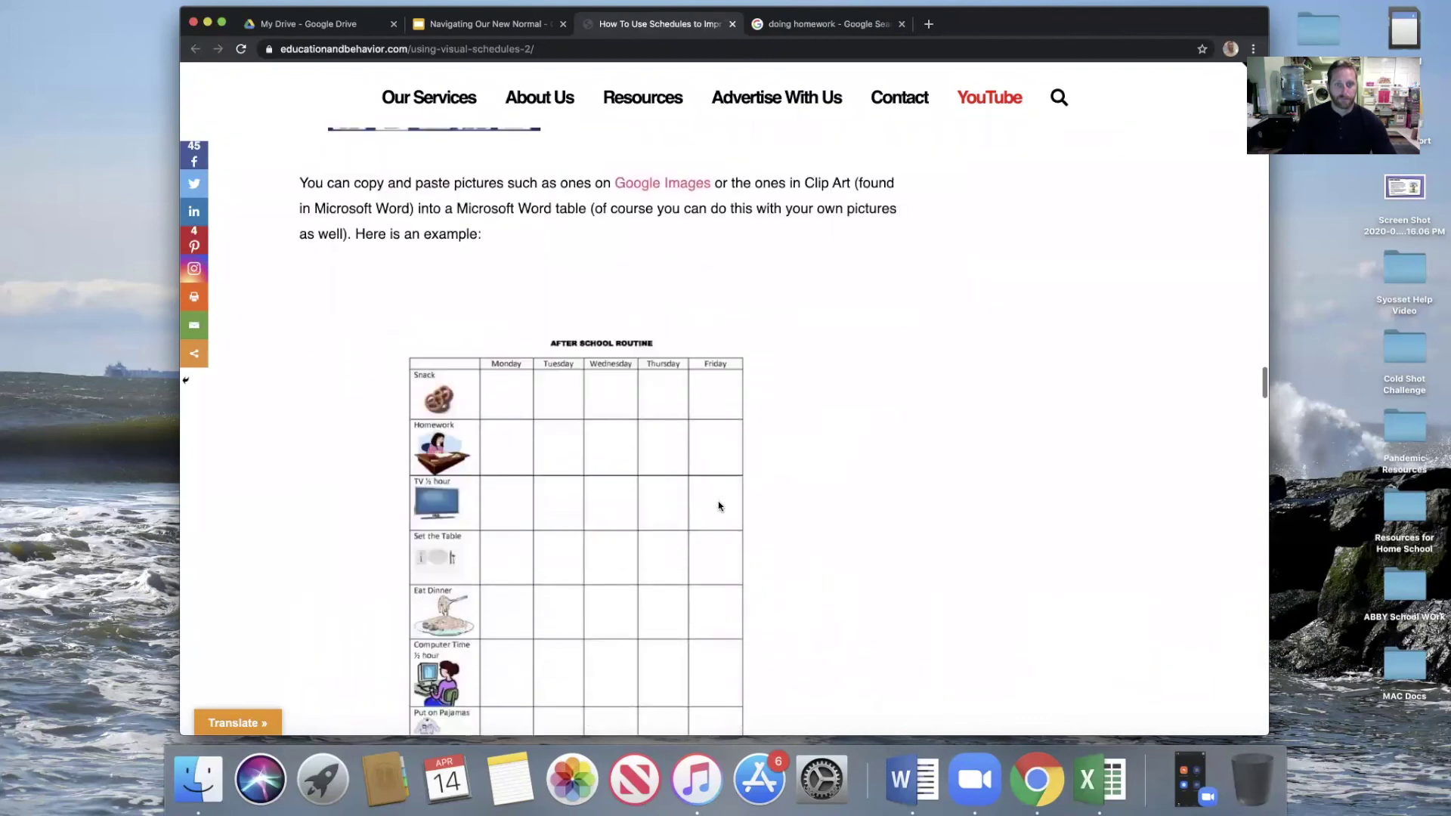
scroll(718, 507, "down", 3)
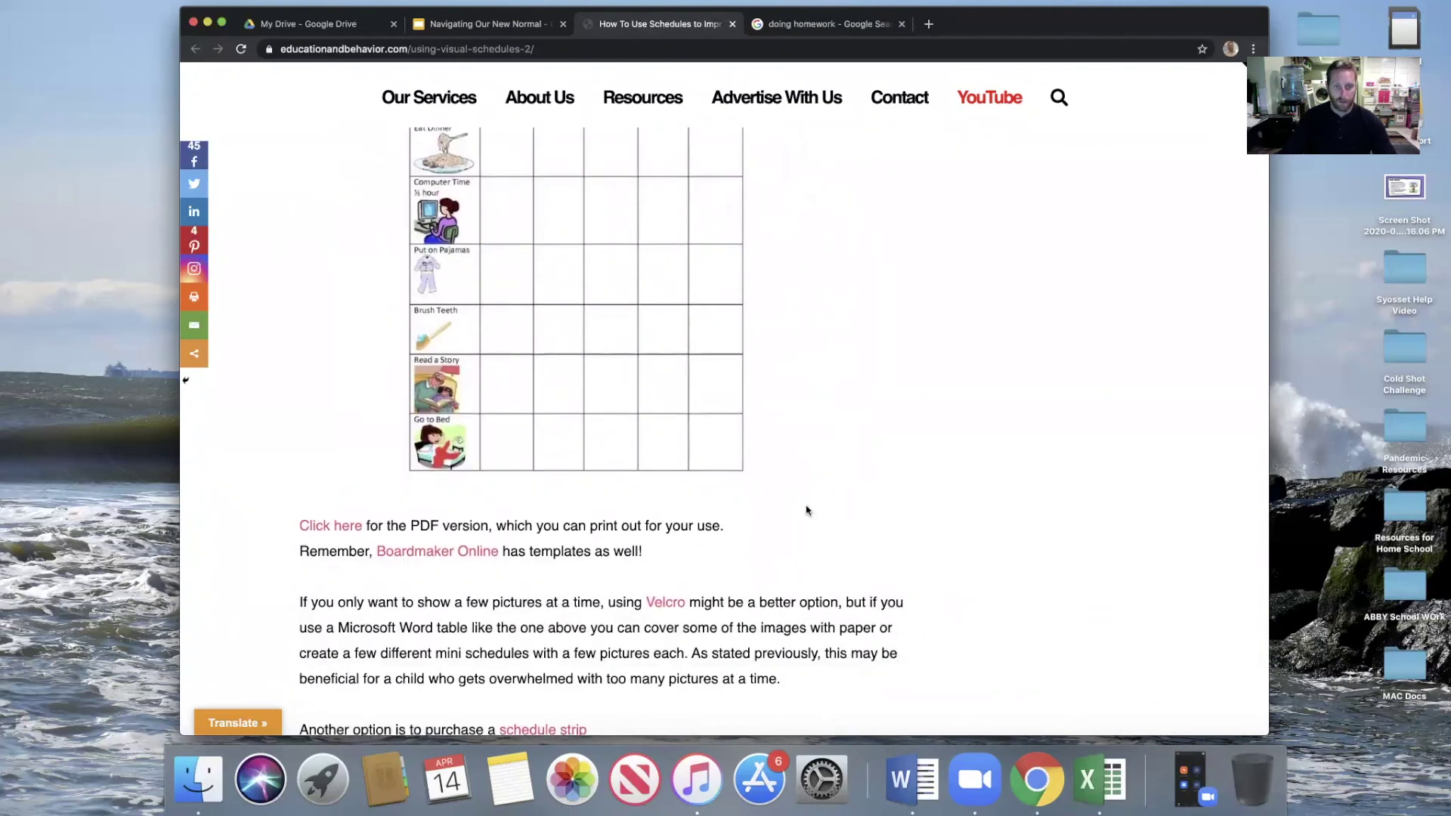
scroll(805, 506, "down", 10)
scroll(799, 531, "down", 12)
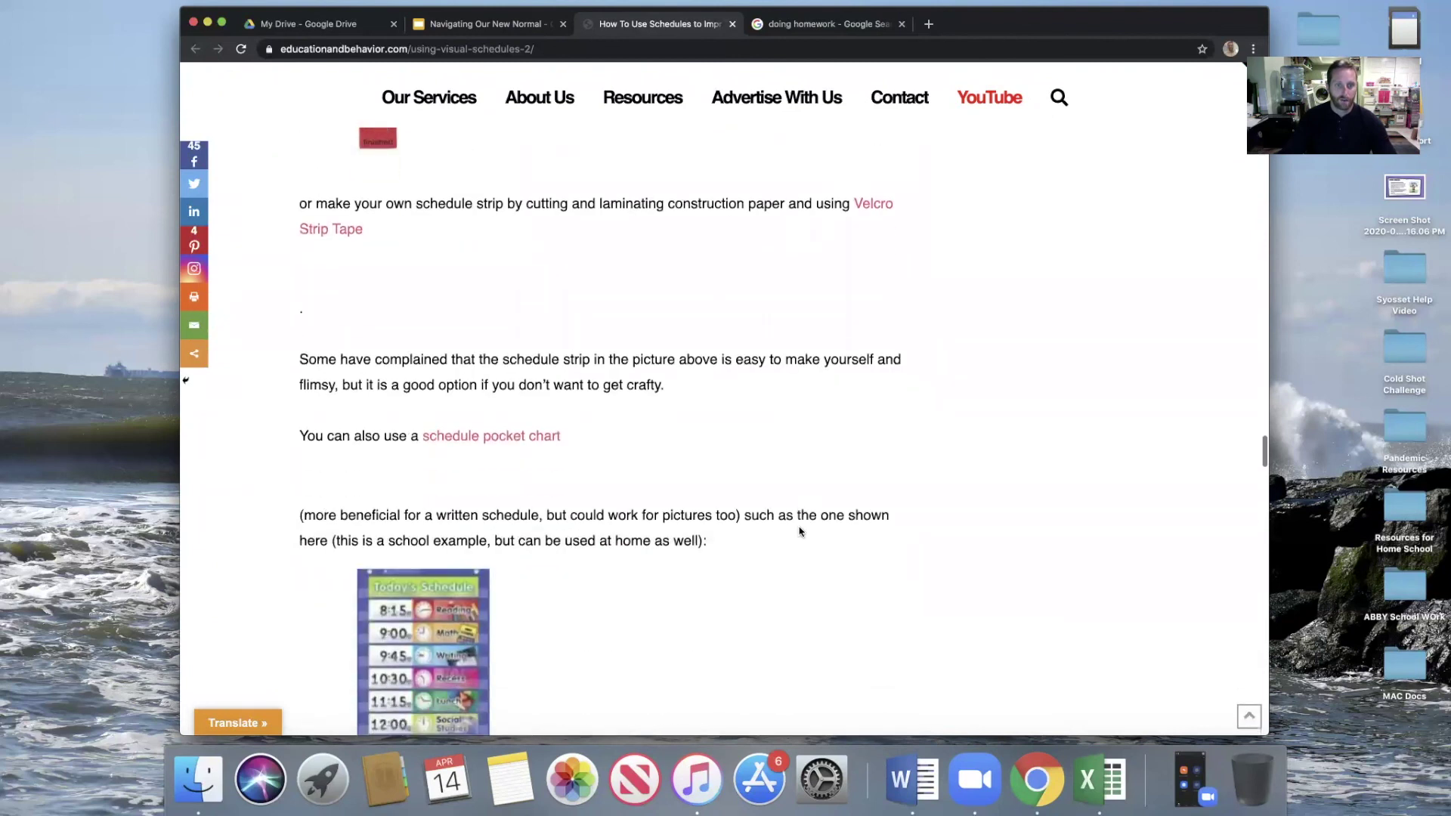
scroll(802, 522, "up", 20)
scroll(807, 495, "up", 20)
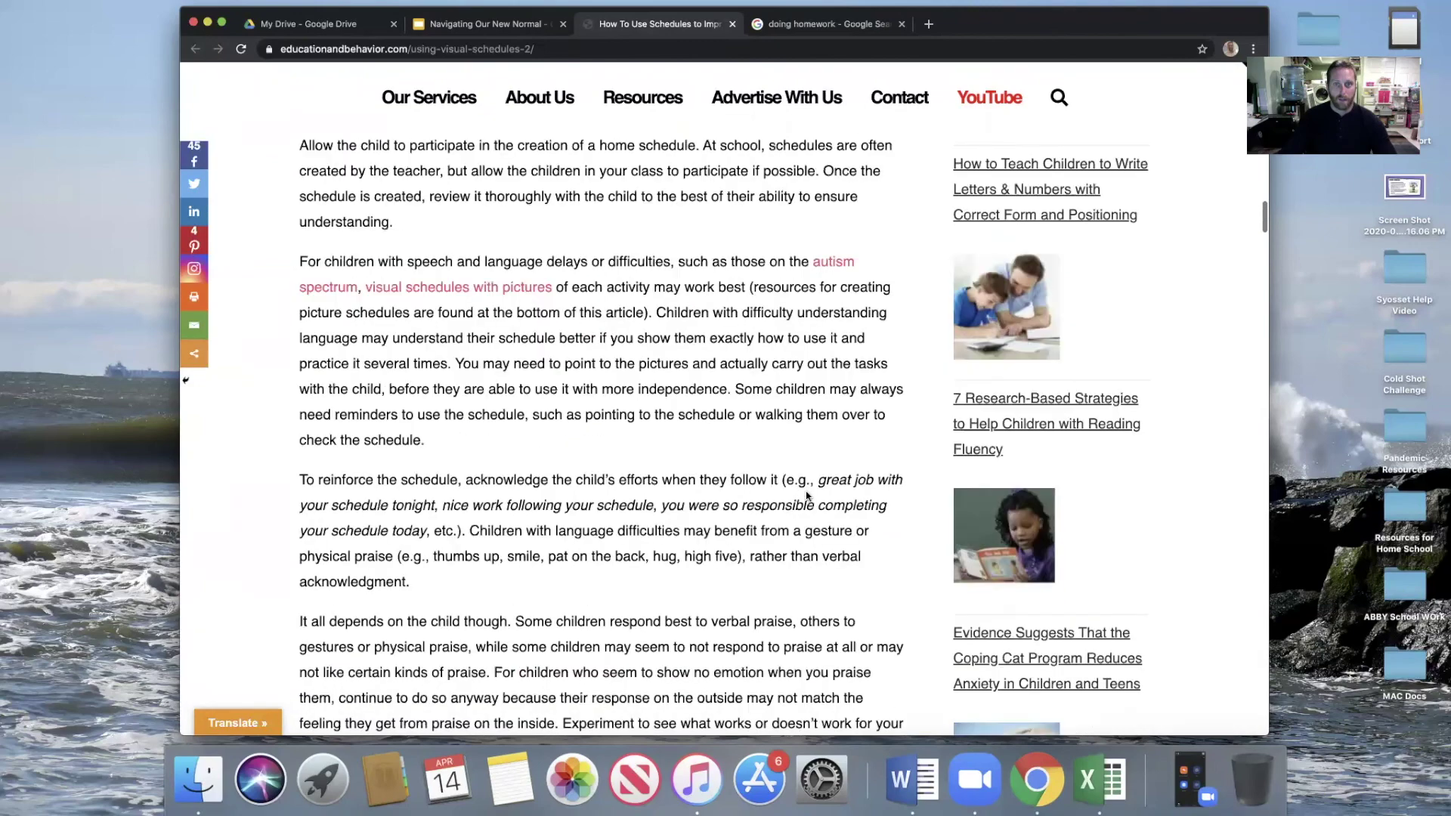